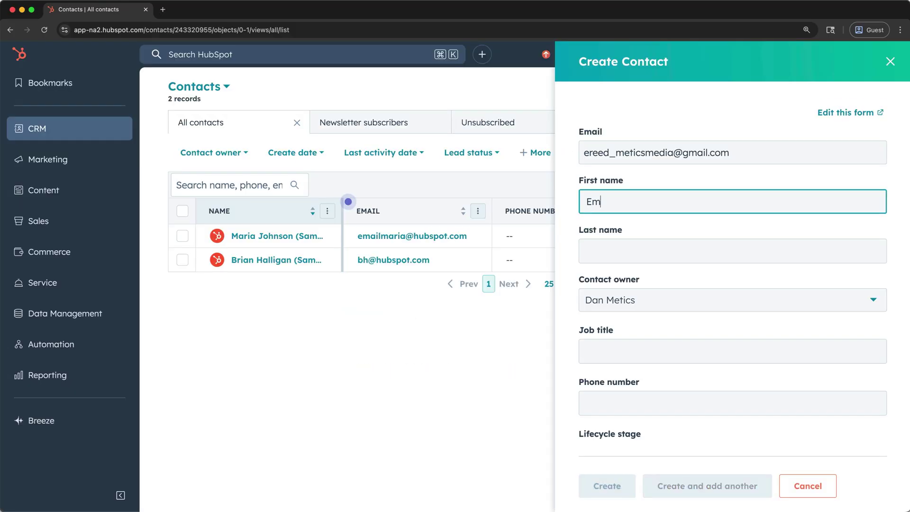
Step: Preview starting a bulk import with Companies and Contacts selected as the data to import
type("ma")
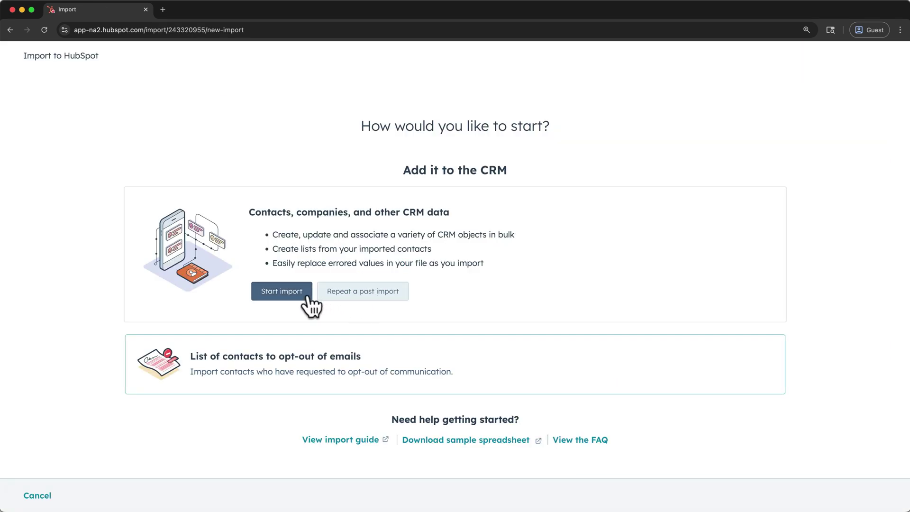
left_click(309, 295)
left_click(375, 224)
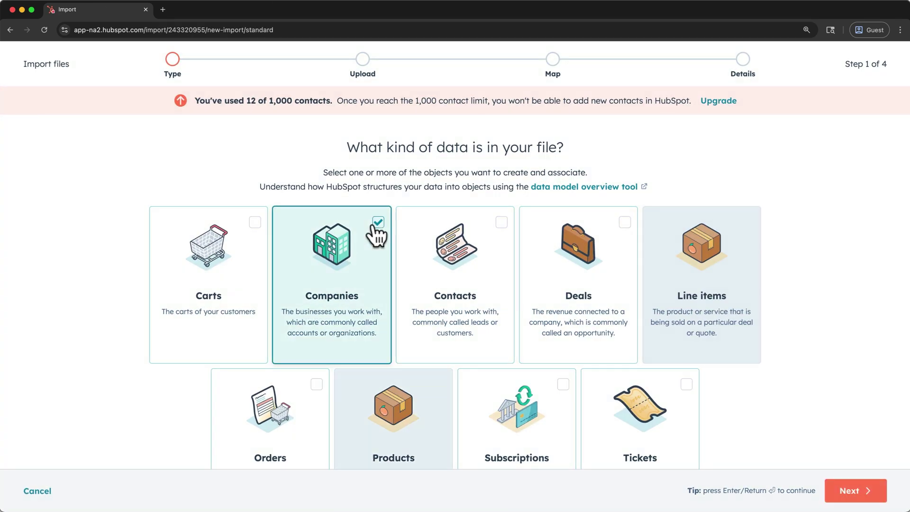
left_click(501, 223)
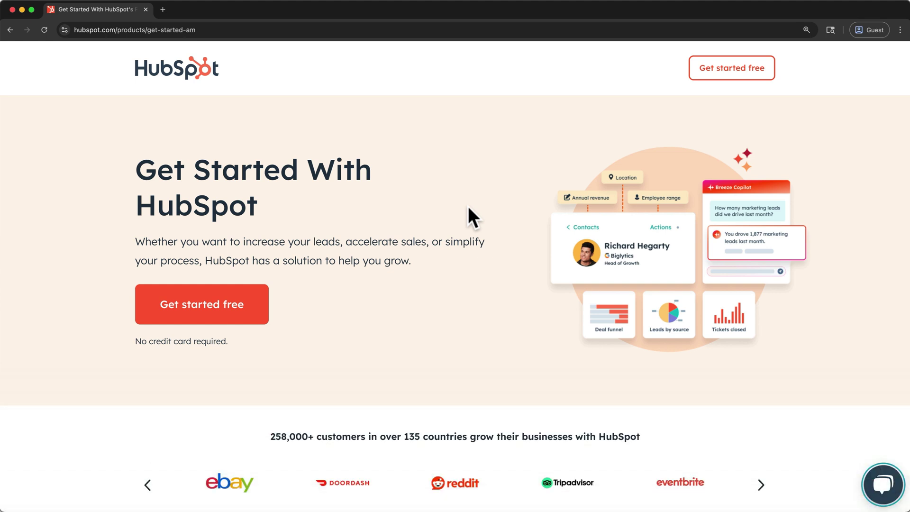
Step: Start a free account and submit the sign-up e-mail address for verification
left_click(264, 311)
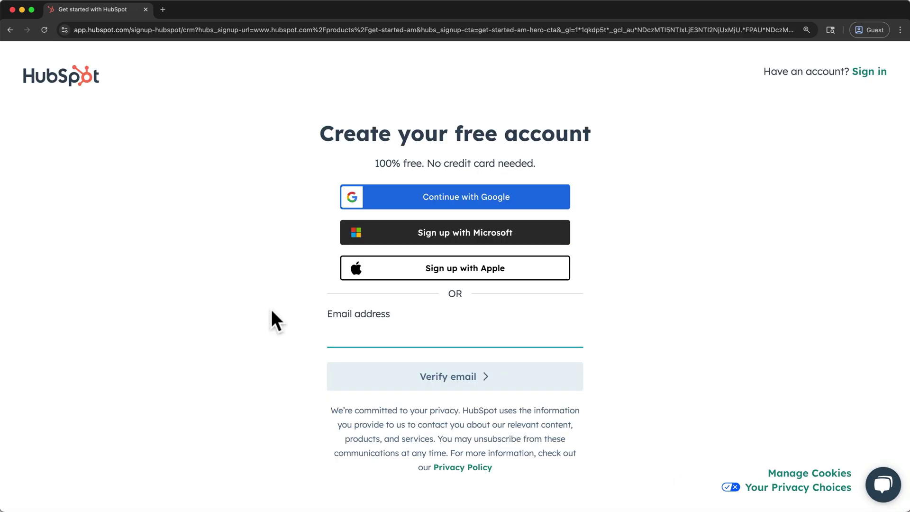
left_click(397, 335)
key("super+v")
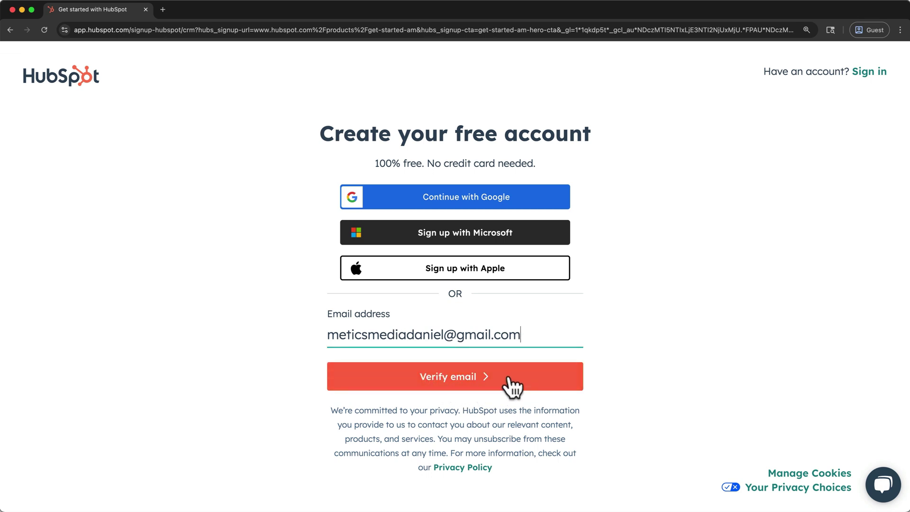
left_click(508, 378)
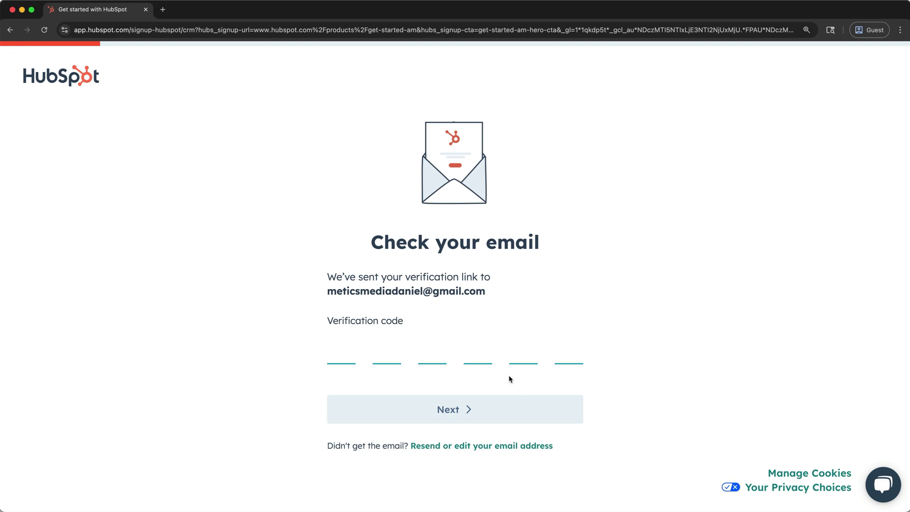
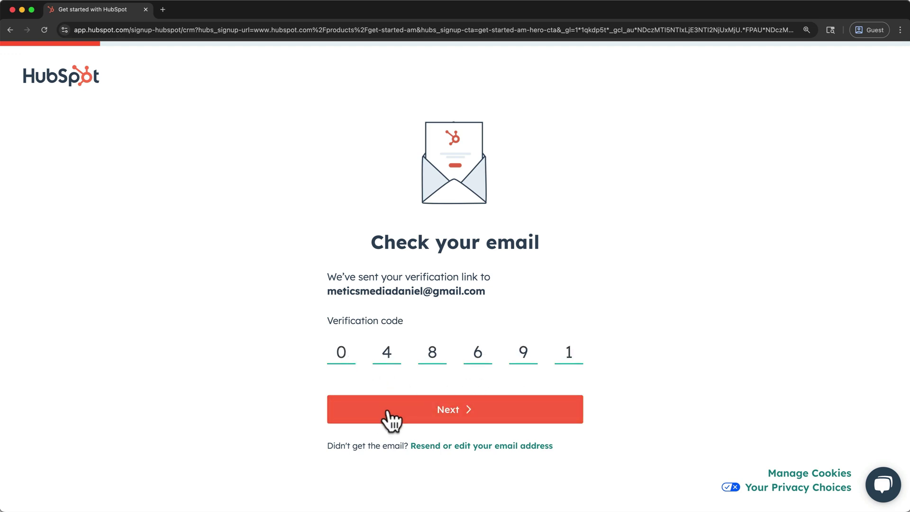
Step: Enter the six-digit emailed verification code and fill in the new account password
left_click(388, 411)
key("super+v")
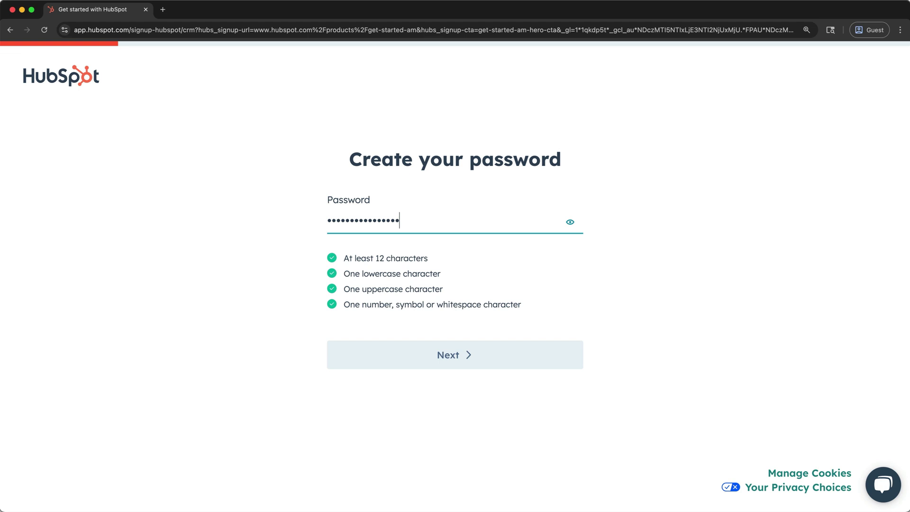
Step: Confirm the password and enter the user's first and last name
left_click(497, 364)
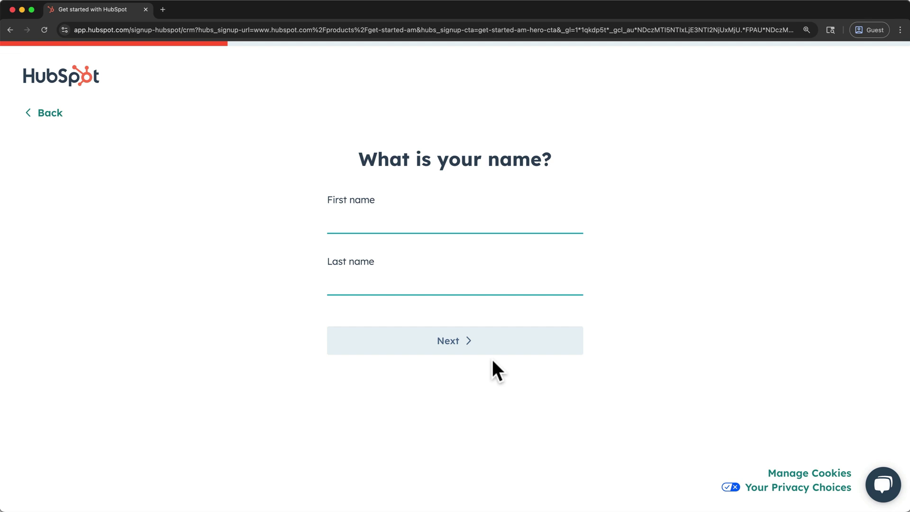
left_click(390, 224)
type("Dan")
key("Tab")
type("Metics")
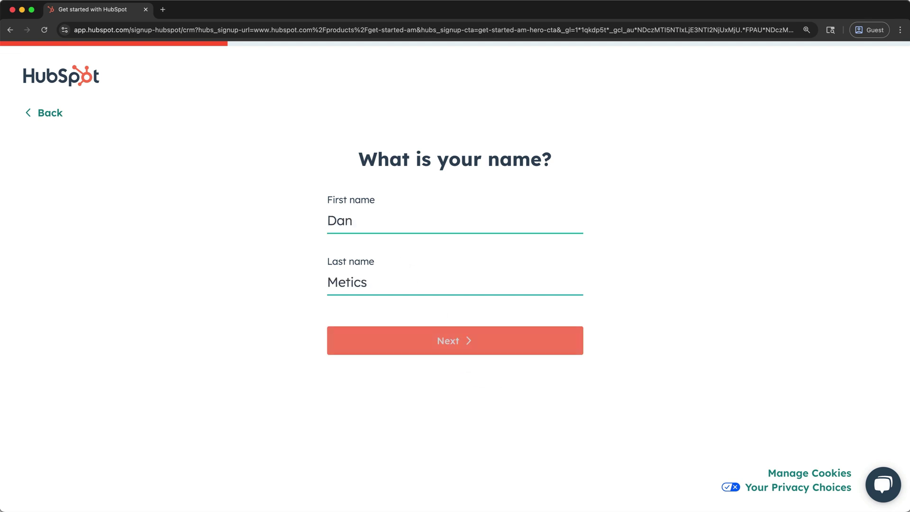
left_click(508, 346)
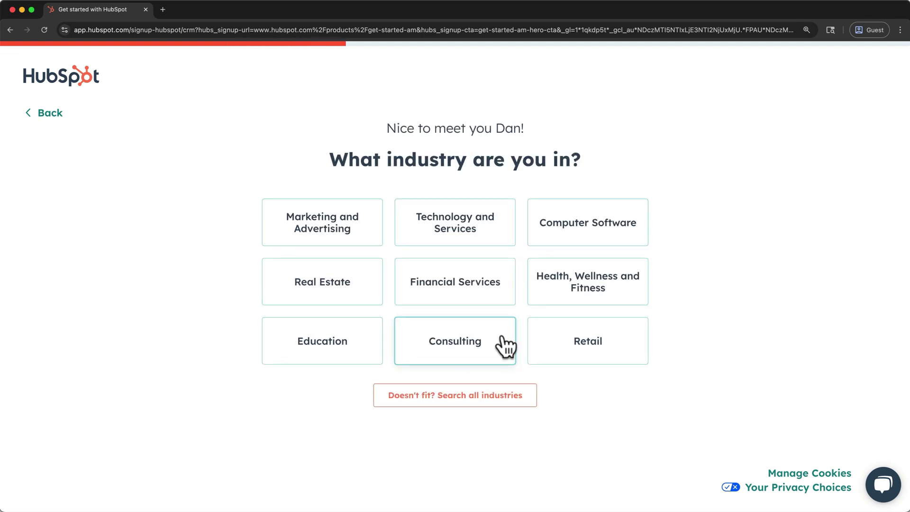
Step: Choose Marketing and Advertising industry, Employee role, and company name Metics Media
left_click(362, 240)
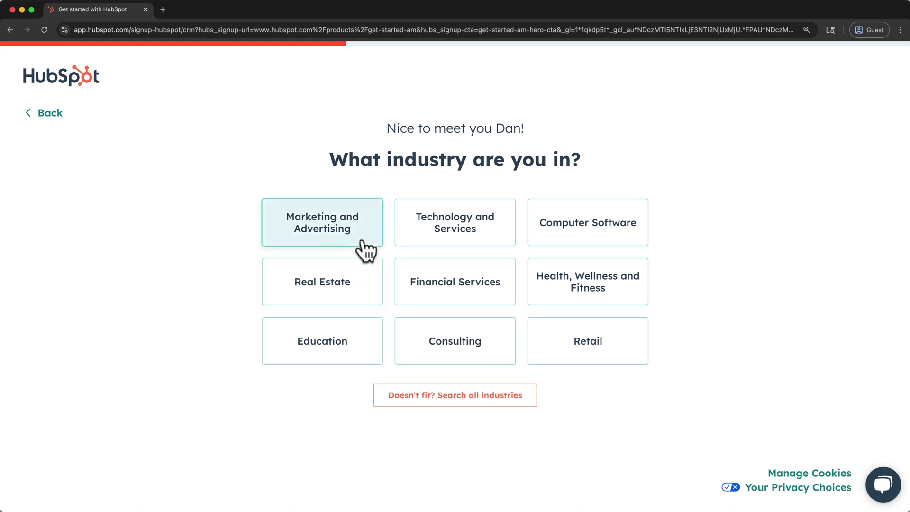
left_click(350, 274)
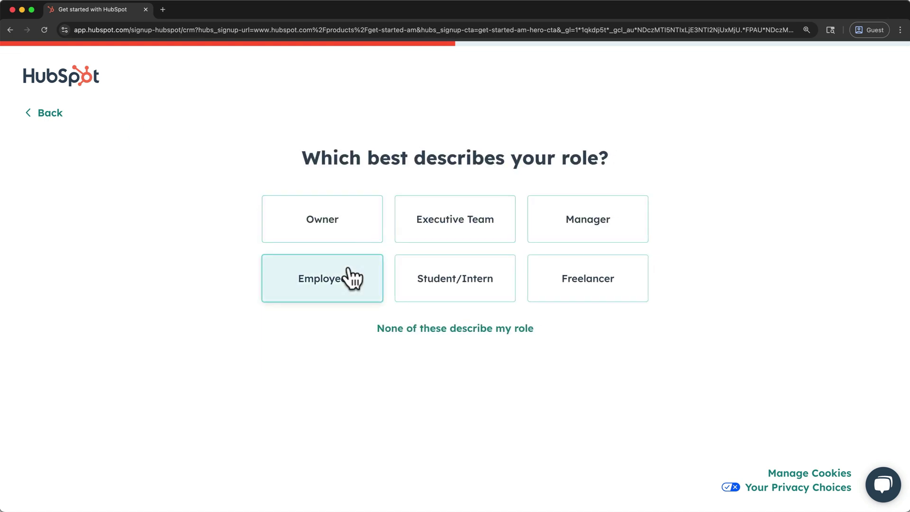
type("Metics Media")
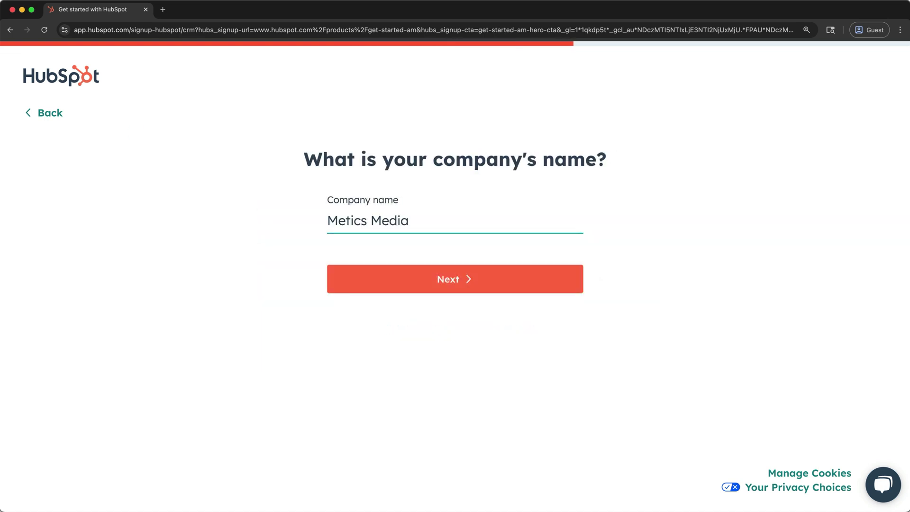
left_click(399, 284)
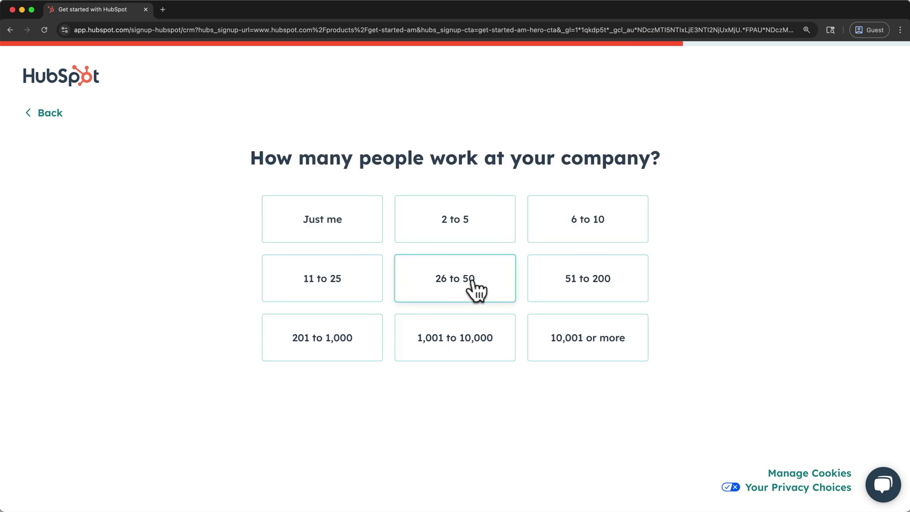
Step: Pick the company headcount range, enter website meticsmedia.com, and create the account
left_click(530, 232)
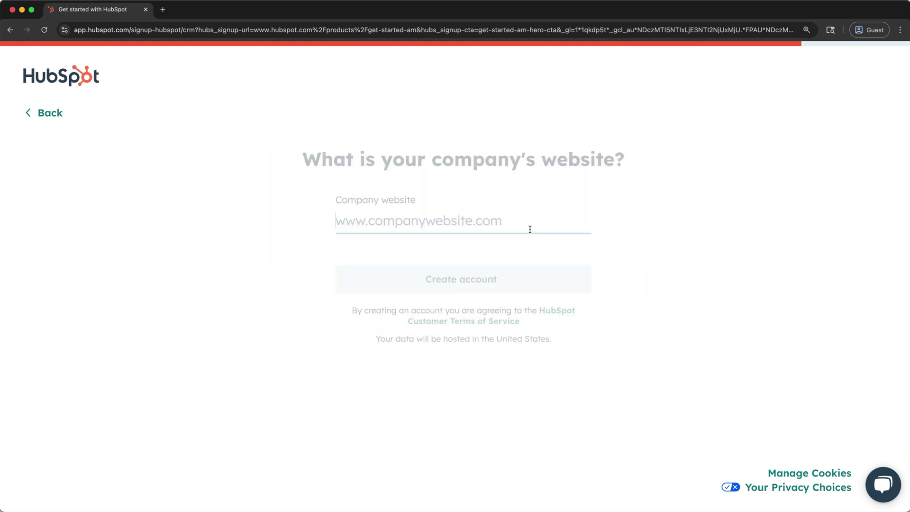
type("meticsmedia.com")
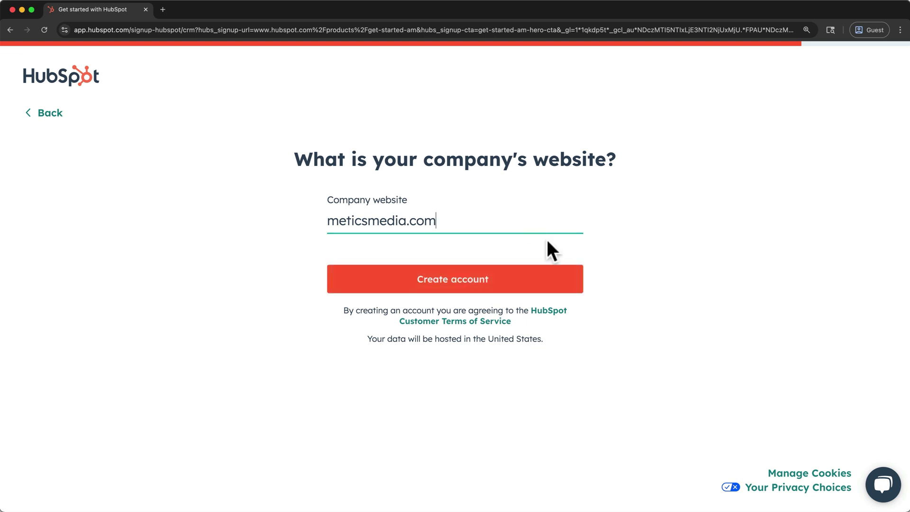
left_click(543, 289)
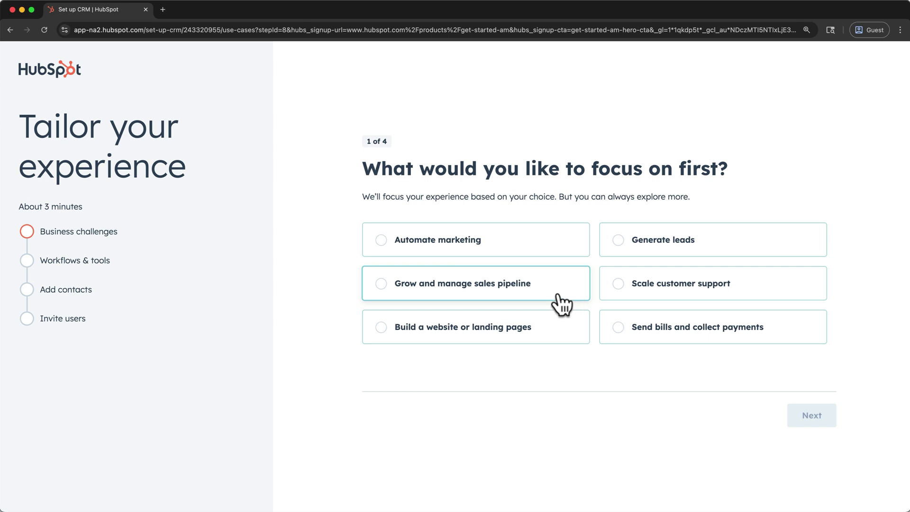
Step: Choose Automate marketing as the first focus and skip the tools, contacts and invite steps
left_click(522, 249)
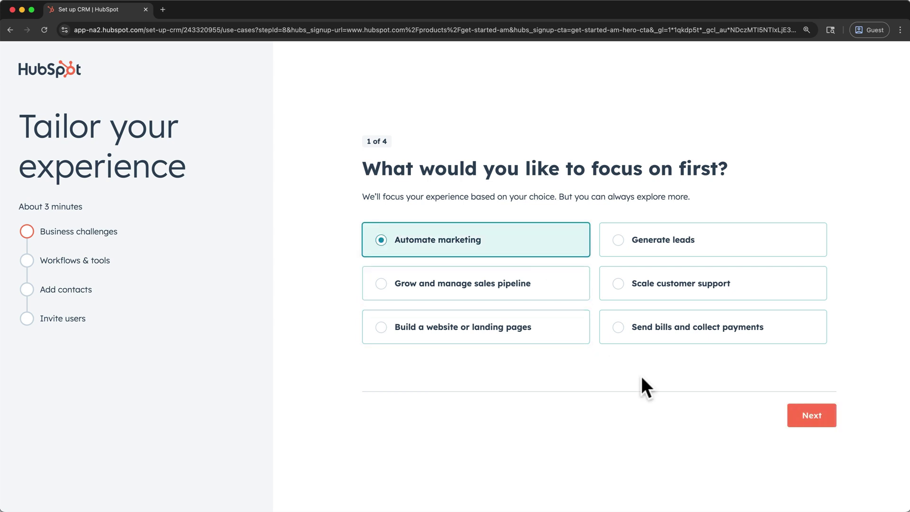
left_click(789, 421)
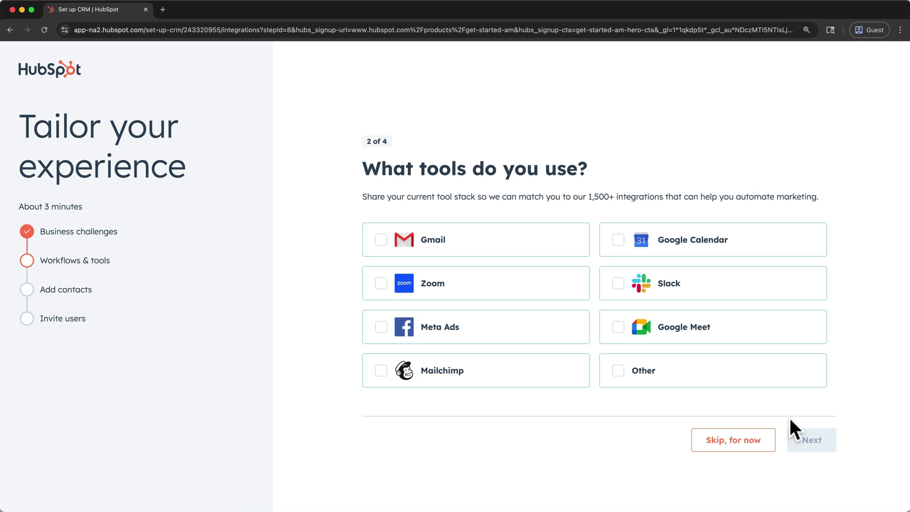
left_click(767, 450)
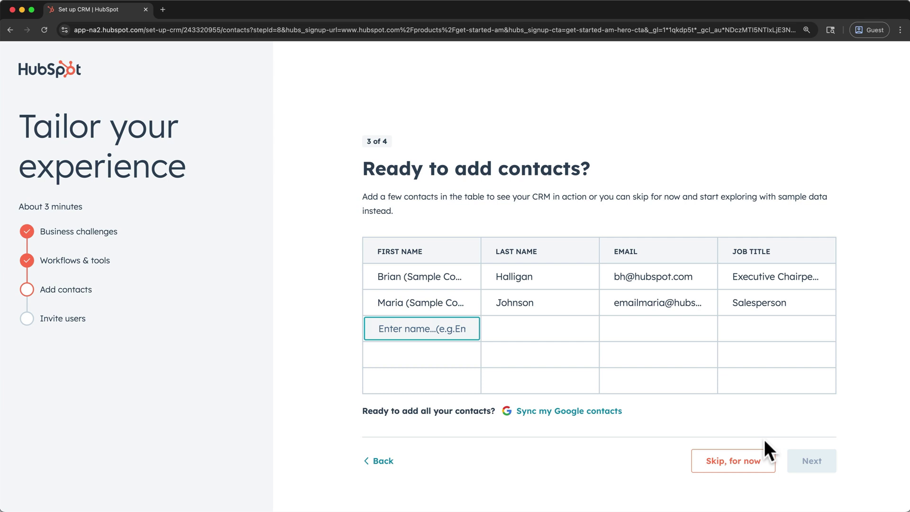
left_click(744, 464)
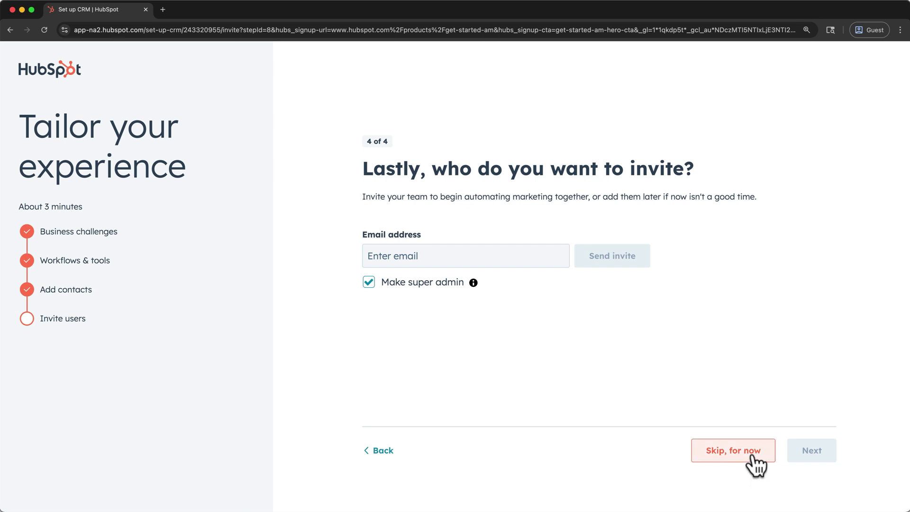
left_click(752, 453)
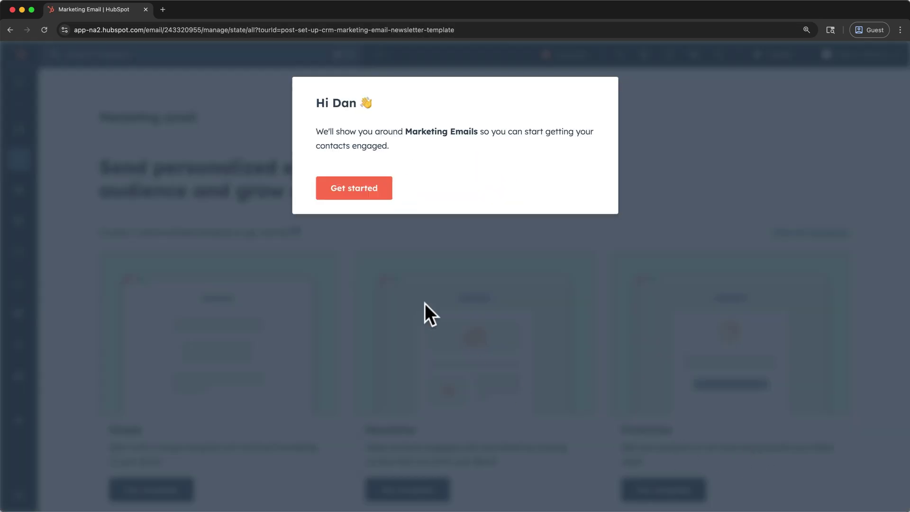
Step: Dismiss the welcome dialog, close the newsletter template tour, and expand the side navigation
left_click(385, 192)
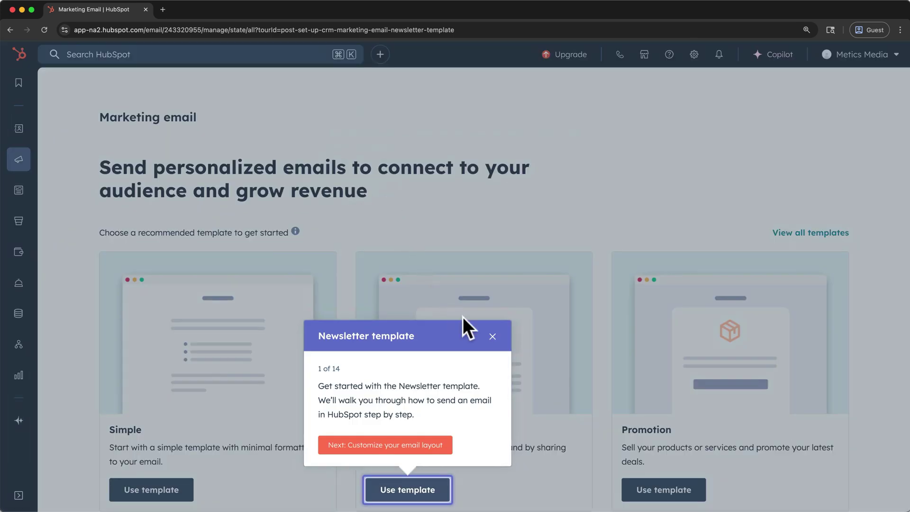
left_click(492, 337)
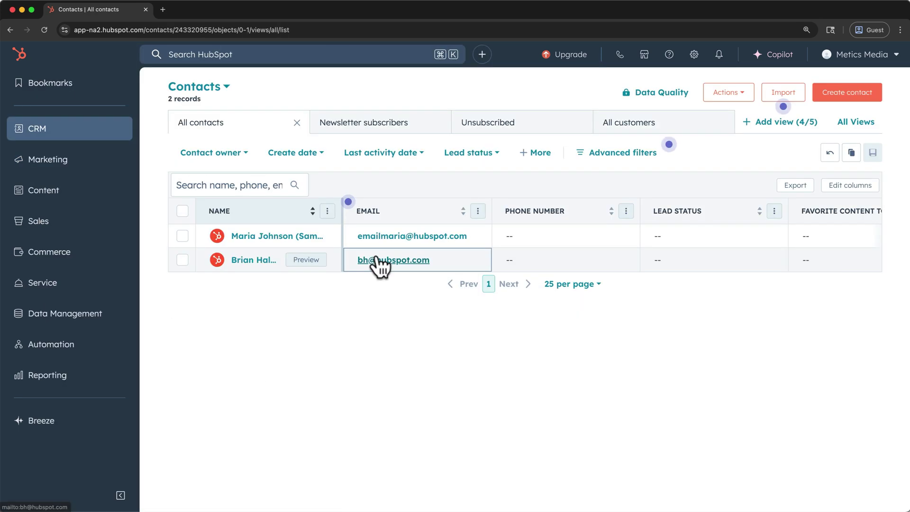
scroll(377, 265, "right", 3)
scroll(378, 264, "left", 3)
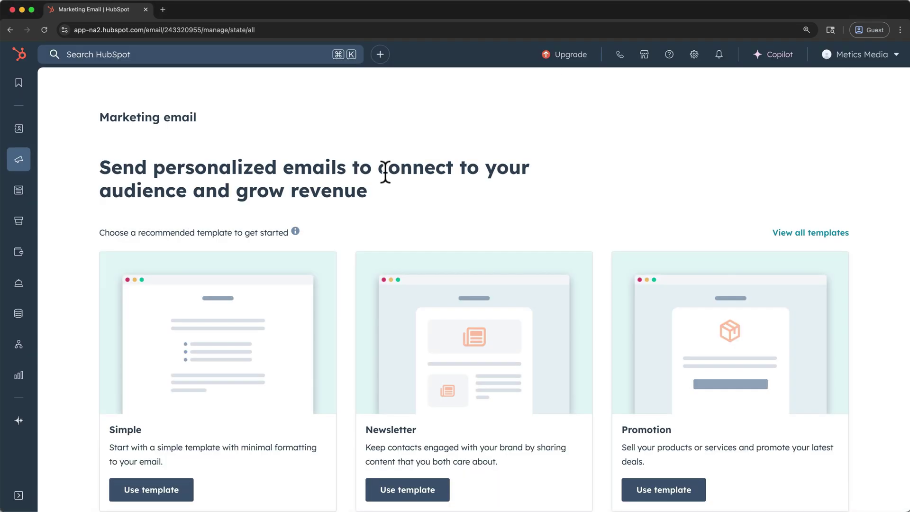
left_click(19, 495)
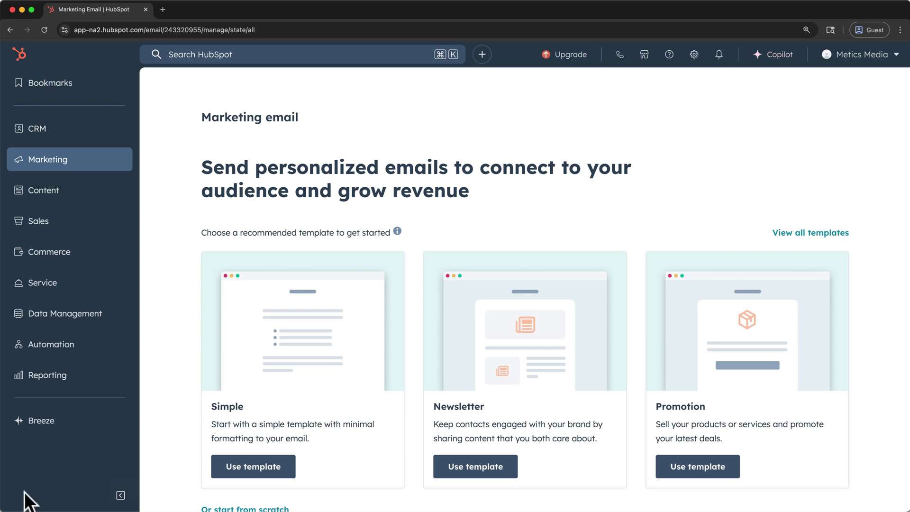
Step: Open the All contacts view from the CRM menu, showing the 2 sample contacts
mouse_move(69, 142)
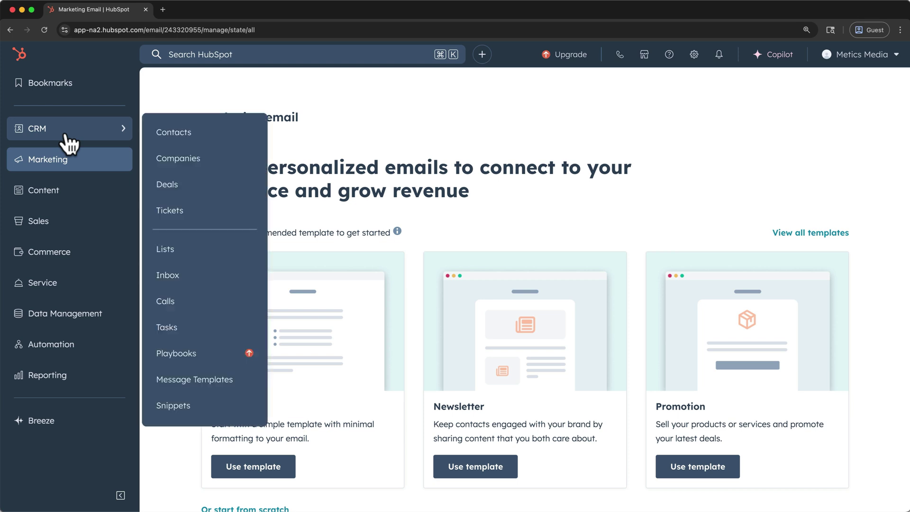
left_click(164, 132)
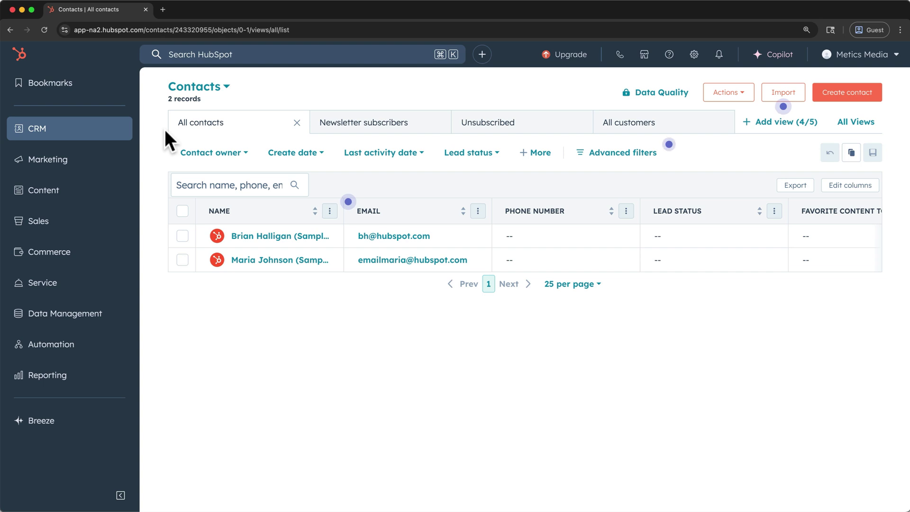
left_click(81, 139)
left_click(294, 152)
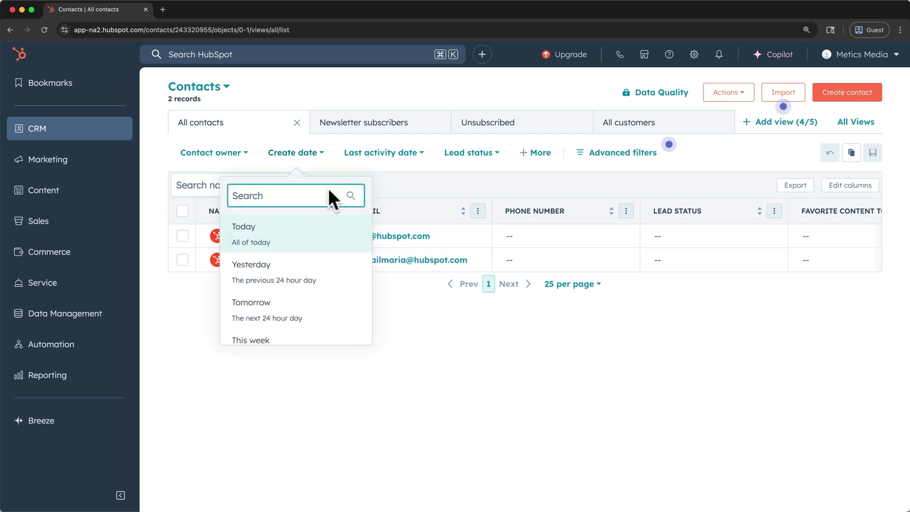
Step: Clear the Create date filter, reverse the name sort order, and freeze the NAME column
left_click(311, 240)
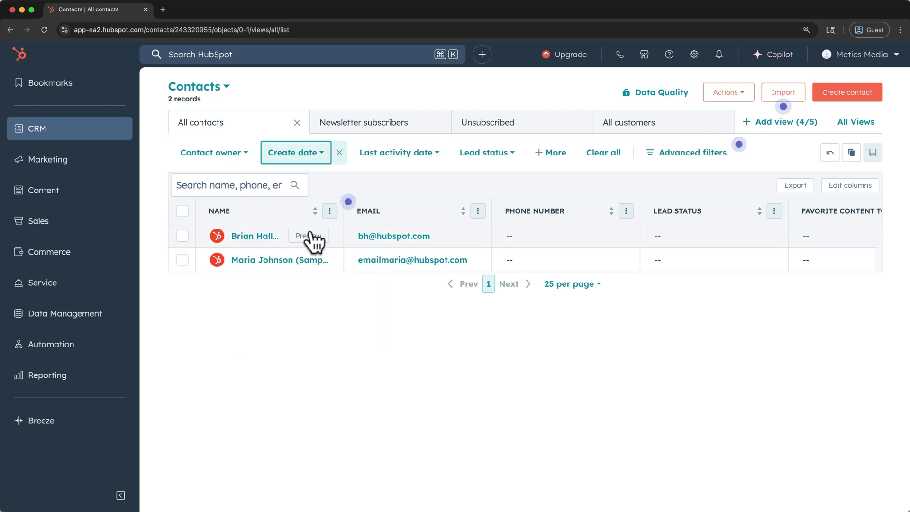
left_click(339, 152)
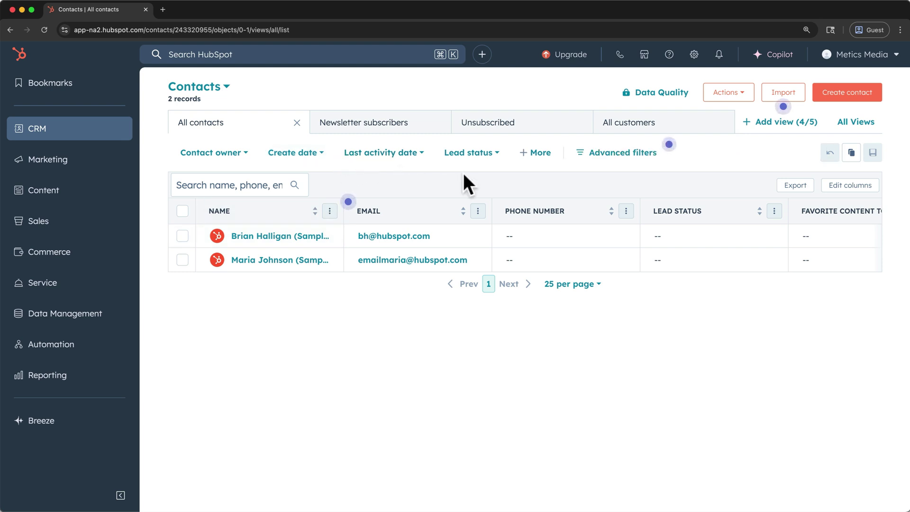
mouse_move(669, 147)
left_click(315, 212)
left_click(329, 211)
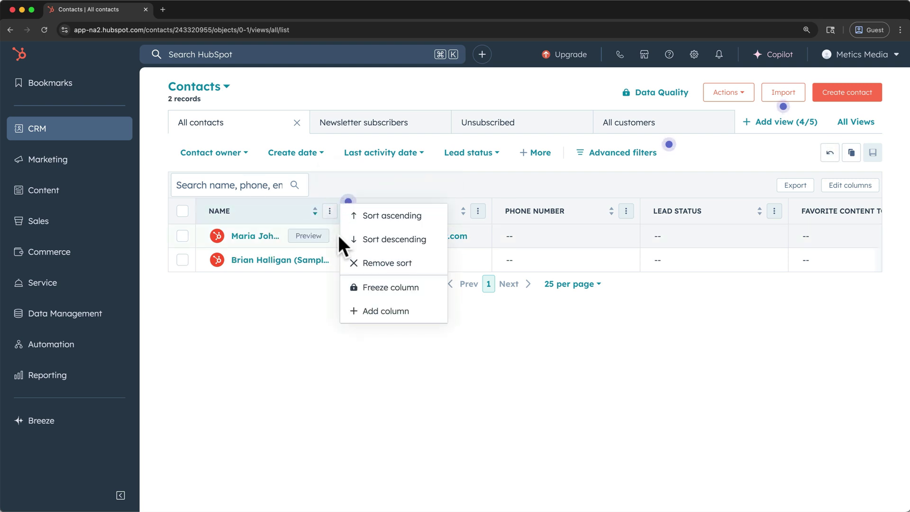
left_click(375, 287)
scroll(377, 264, "right", 3)
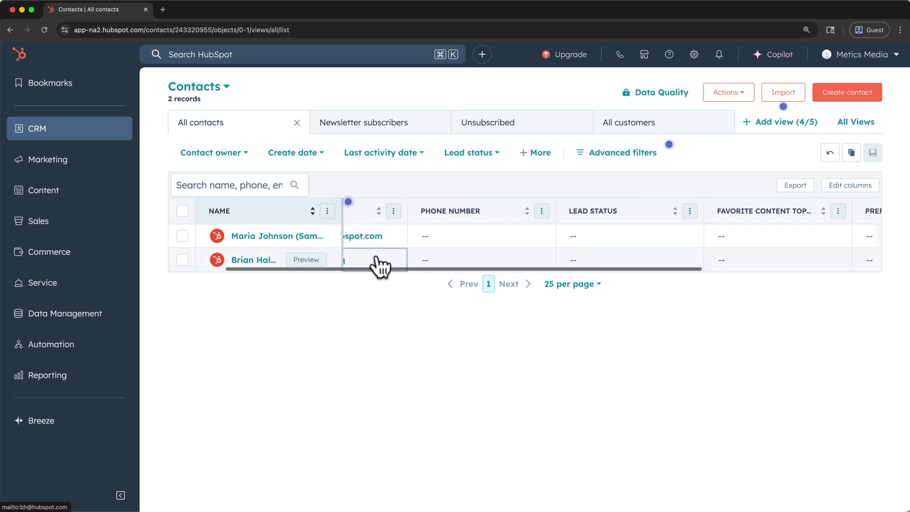
scroll(379, 265, "left", 3)
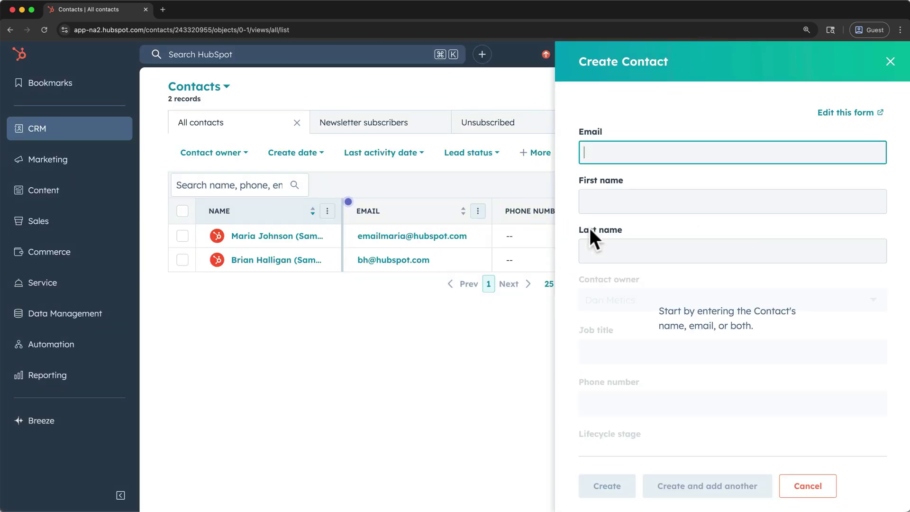
Step: Enter the contact's e-mail address and first and last name, keeping the current owner
key("Tab")
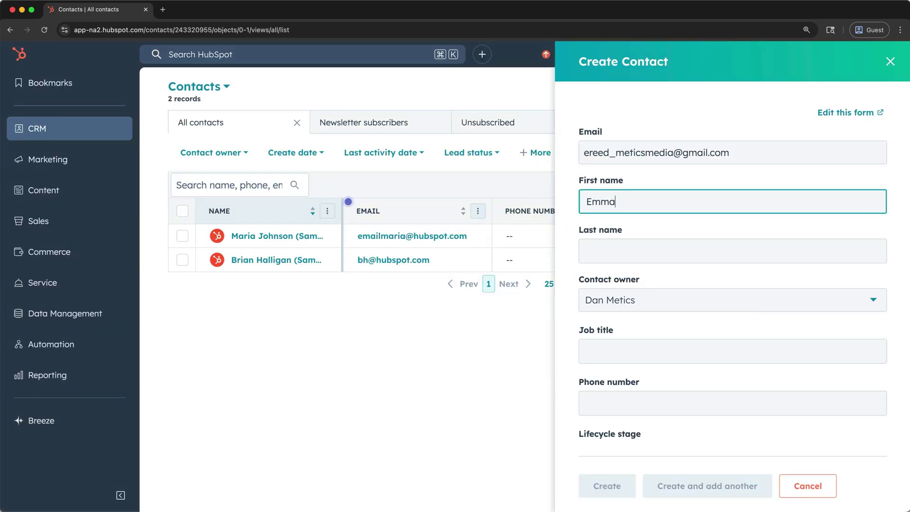
key("Tab")
left_click(655, 305)
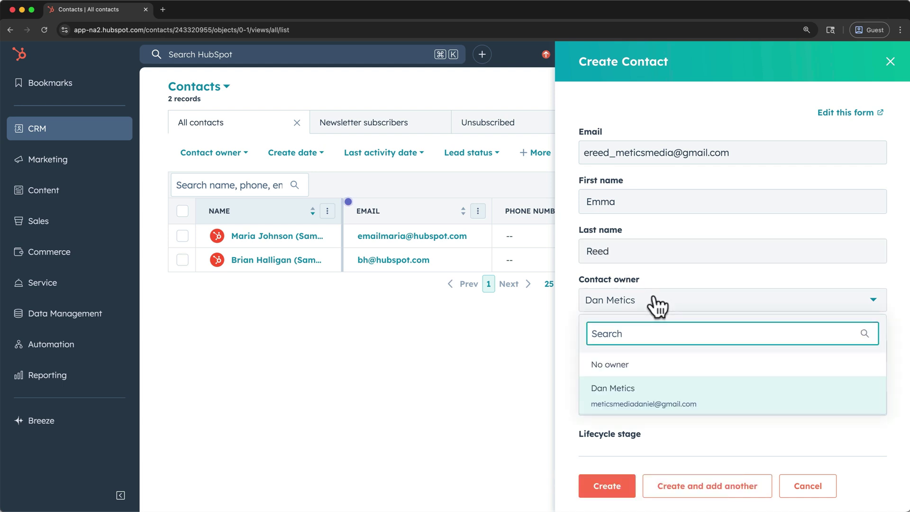
left_click(657, 305)
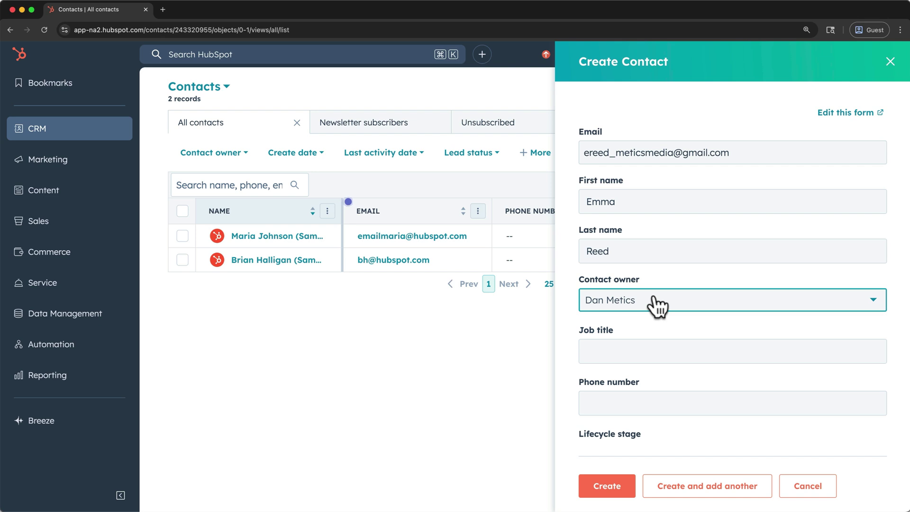
Step: Set job title to Marketing Coordinator and enter the contact's phone number
left_click(633, 346)
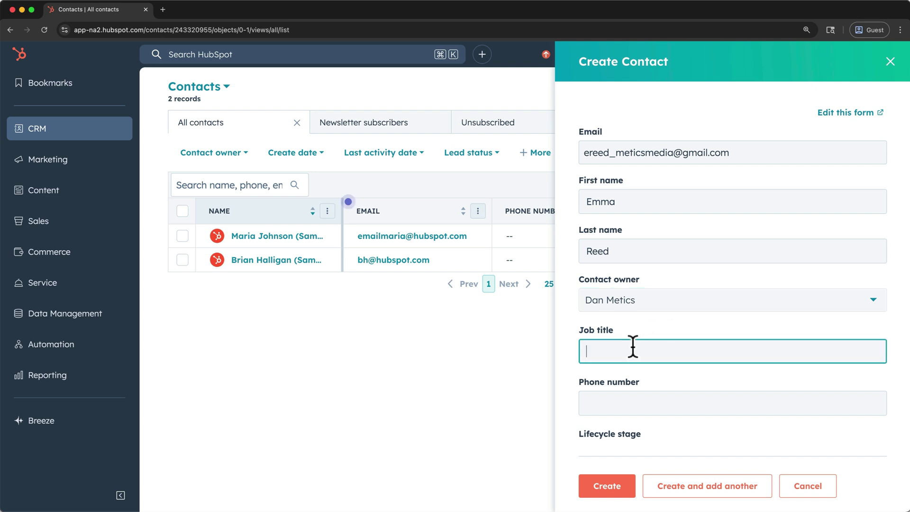
type("Marketing Coordinator")
left_click(595, 400)
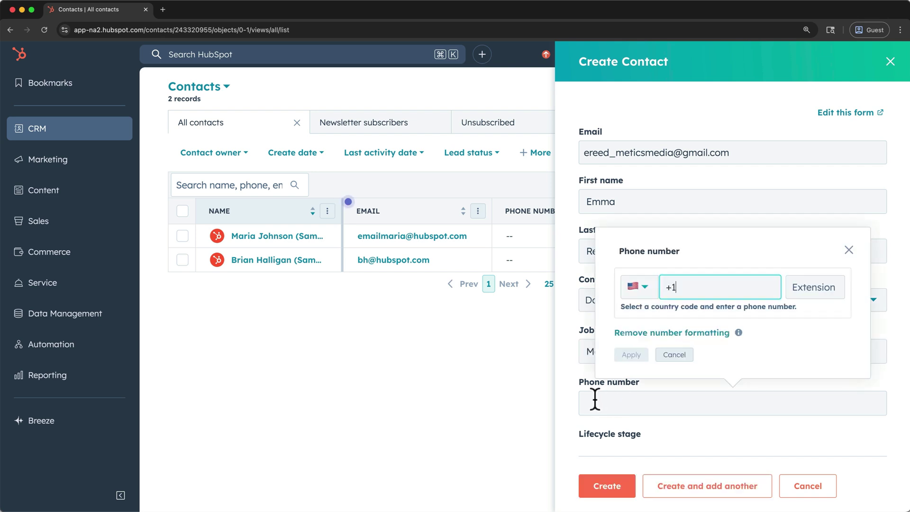
type("4155550131")
left_click(626, 356)
Step: Set lifecycle stage to Subscriber, leave lead status empty, and create the contact
scroll(624, 351, "down", 3)
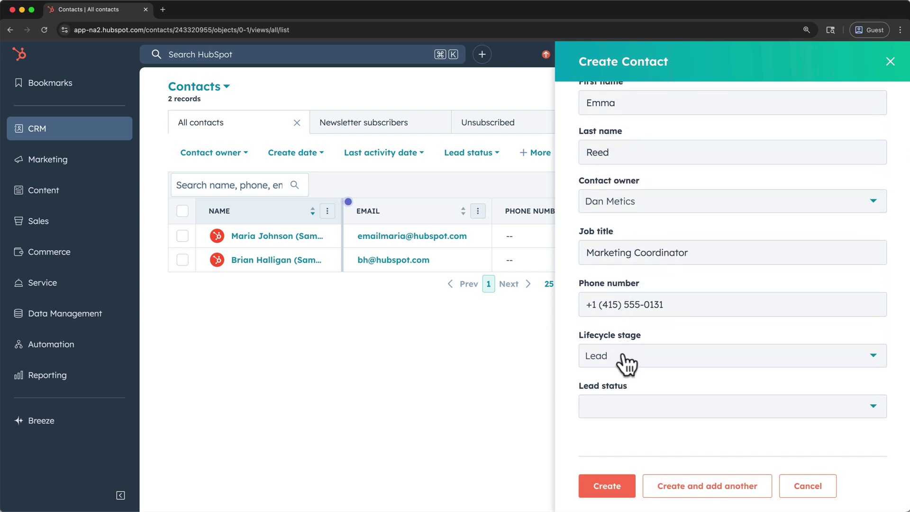
left_click(628, 364)
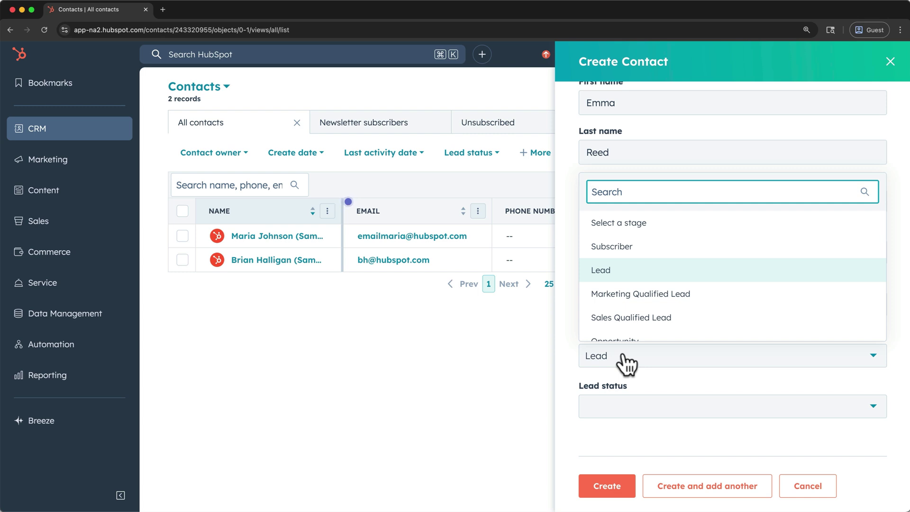
left_click(647, 259)
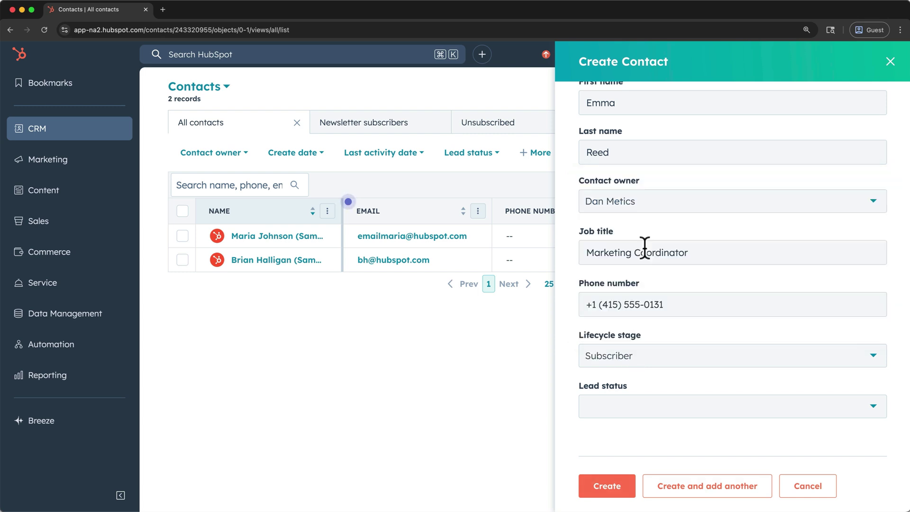
left_click(646, 407)
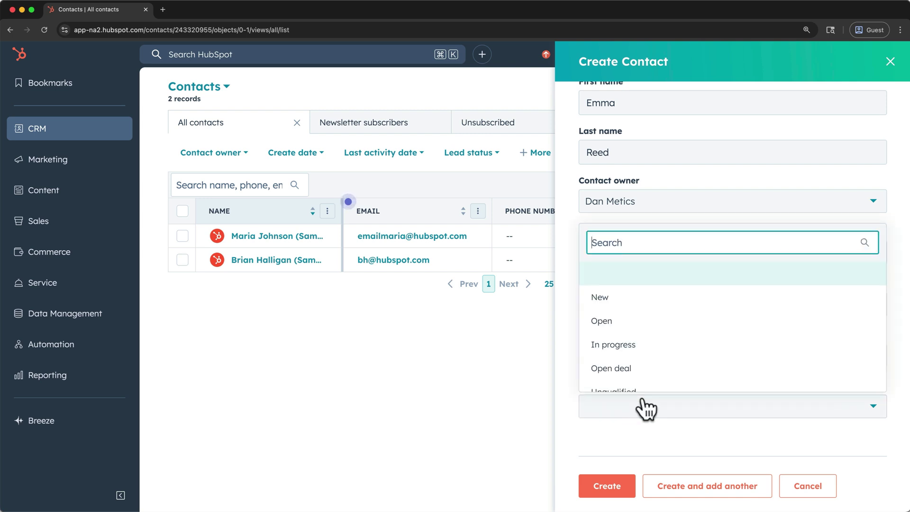
left_click(646, 406)
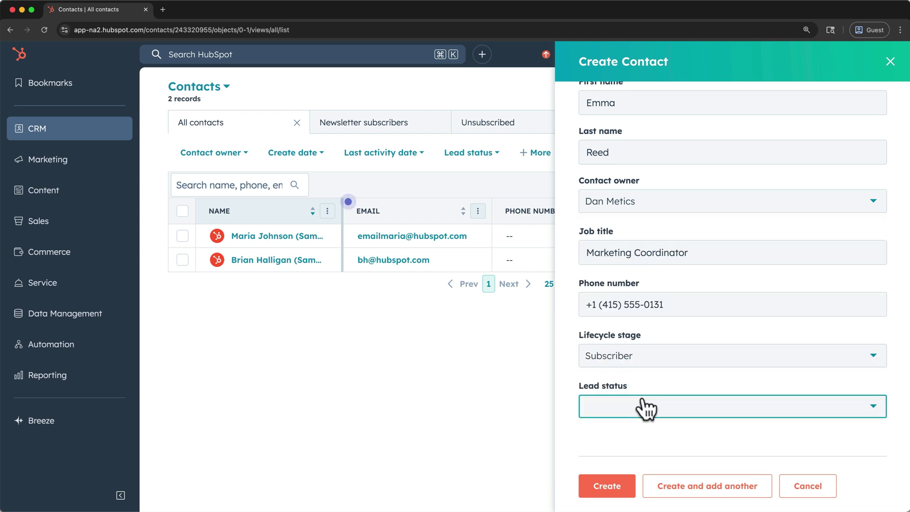
left_click(617, 486)
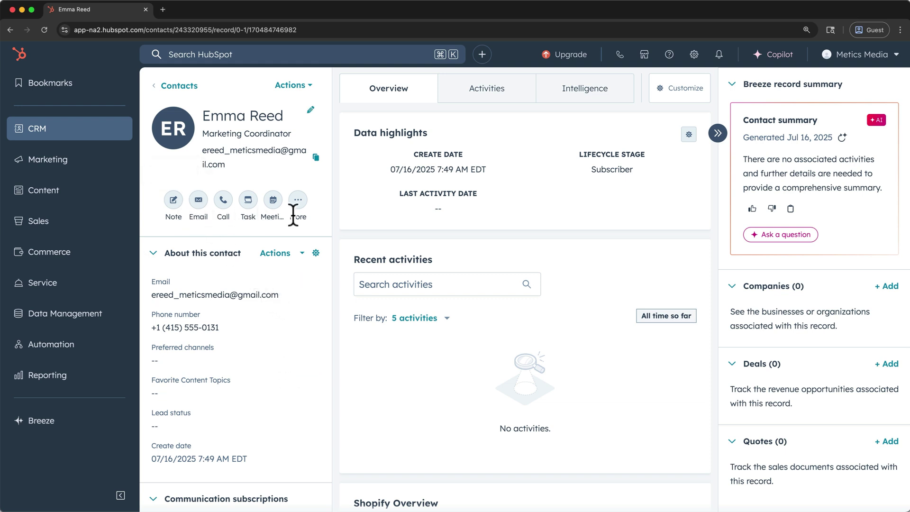
Step: Log a note that the contact was the first subscriber on the old mailing list
left_click(228, 220)
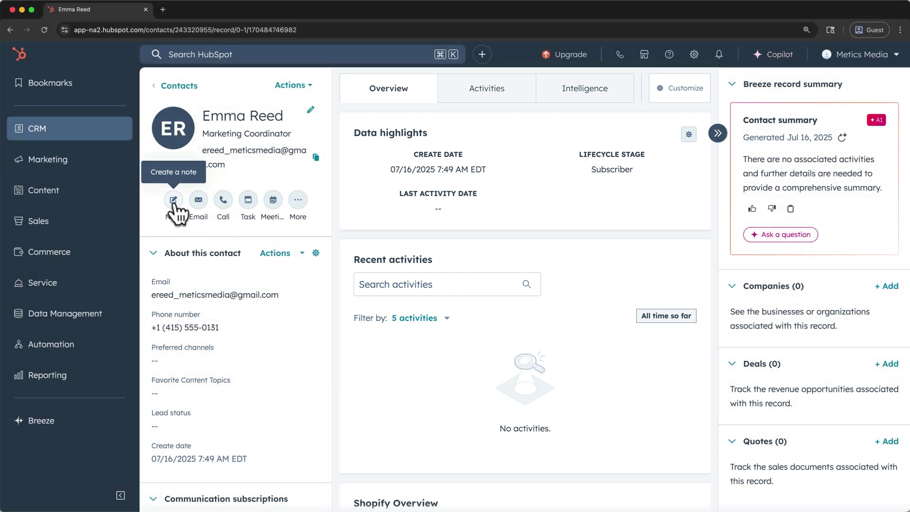
left_click(174, 200)
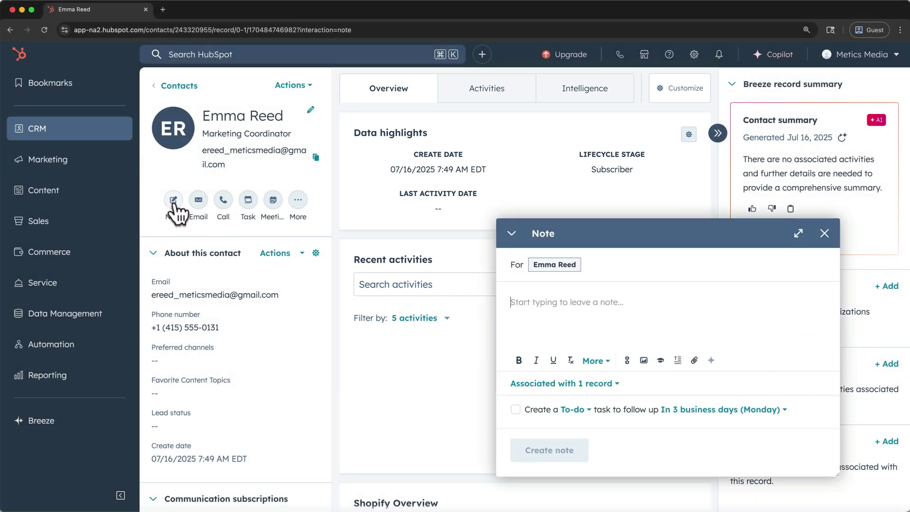
type("Emma was the ")
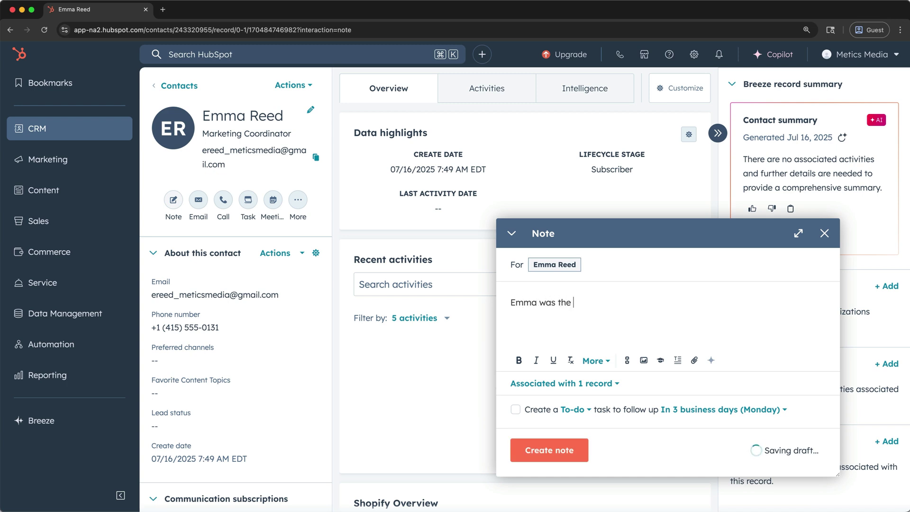
type("first subscriber on our old mailing list.")
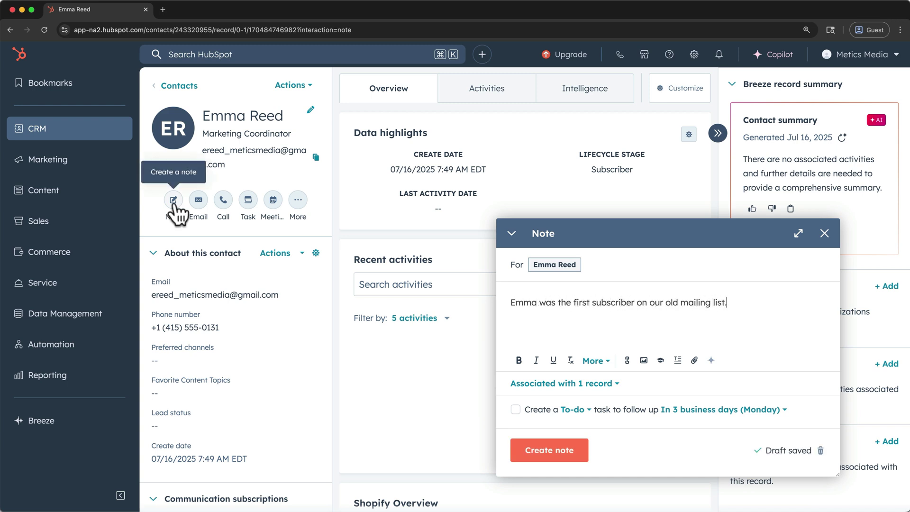
left_click(521, 448)
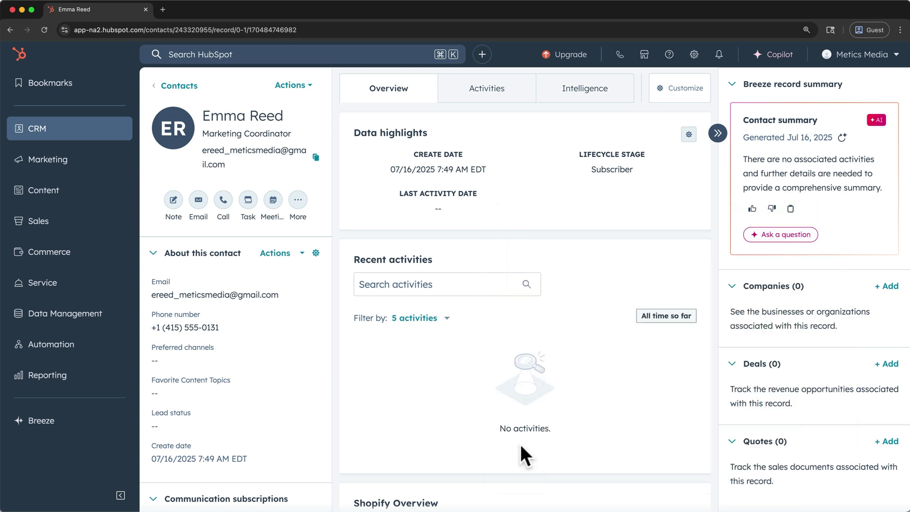
left_click(510, 104)
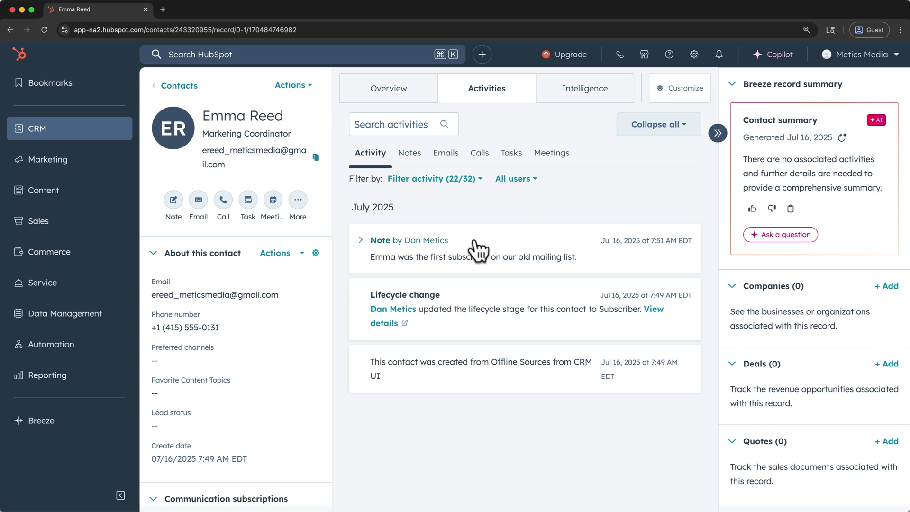
Step: Filter the contact's activity timeline to the Notes tab, showing the mailing-list note
left_click(416, 157)
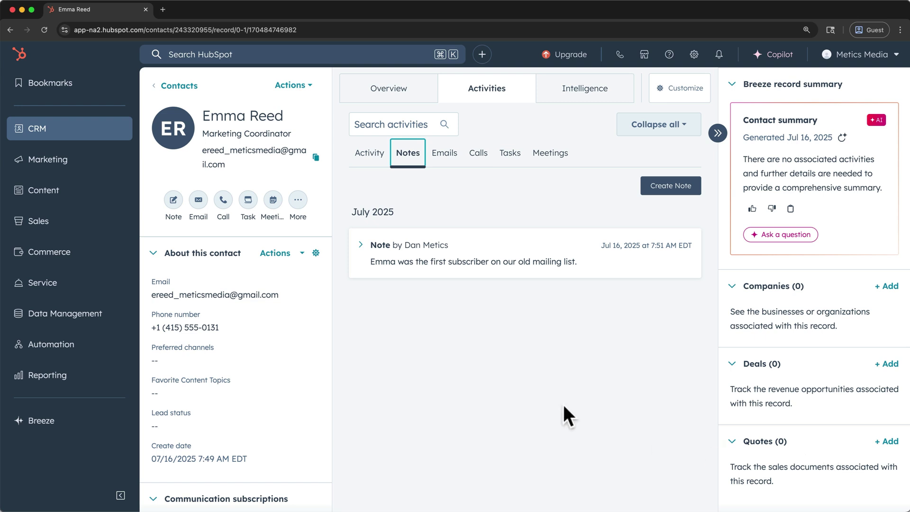
Step: From the Contacts list, start a file import of Contacts data and advance to the Upload step
left_click(186, 87)
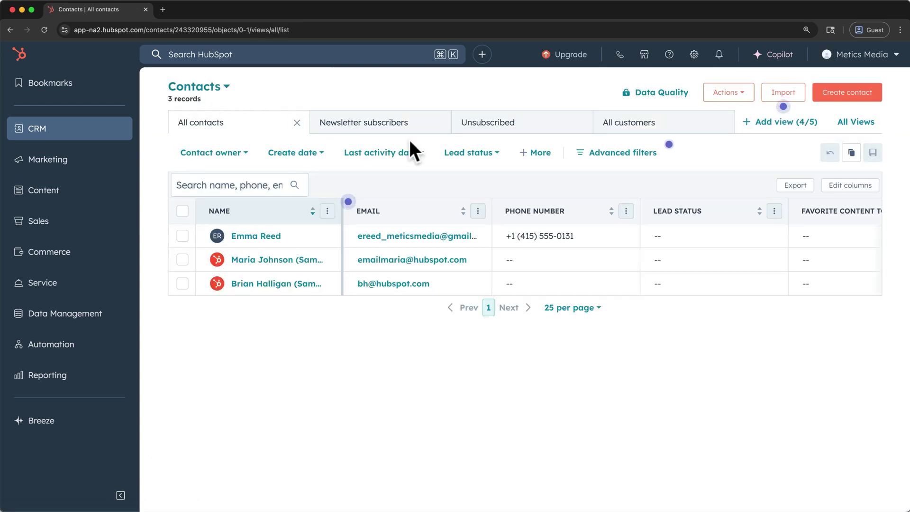
left_click(780, 94)
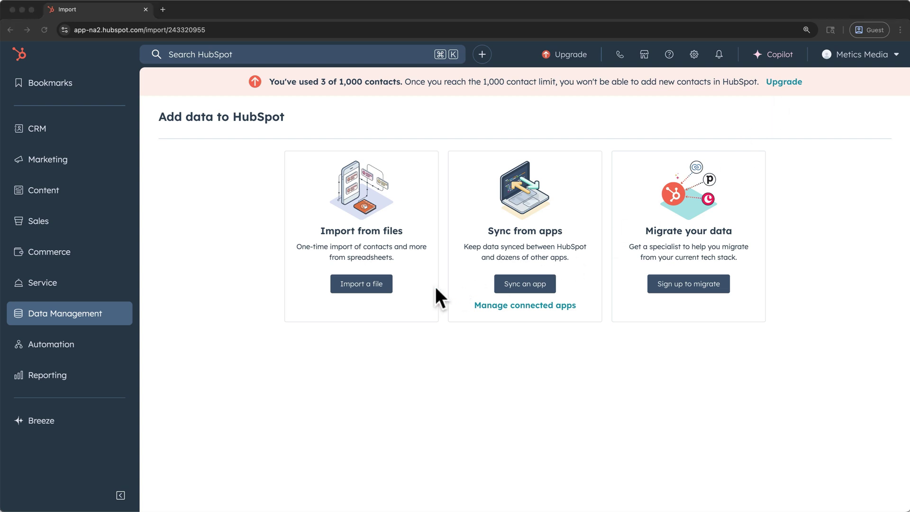
left_click(374, 285)
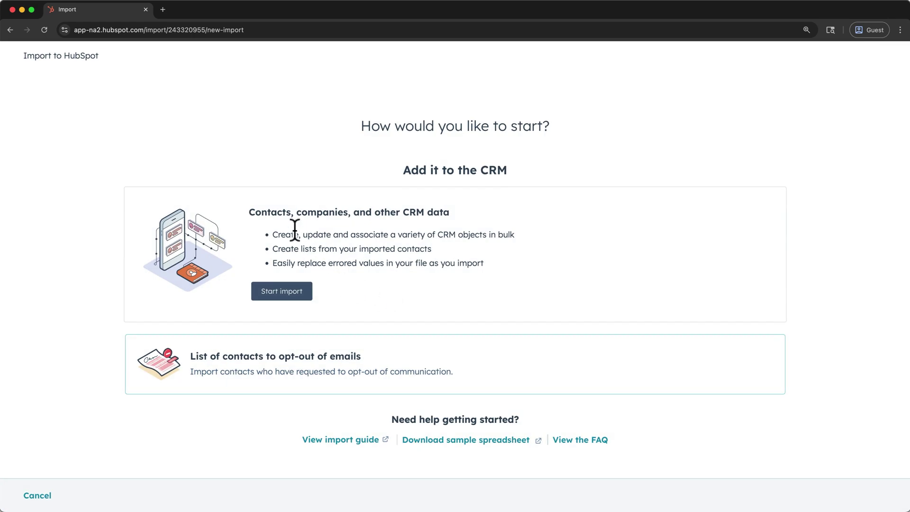
left_click(285, 294)
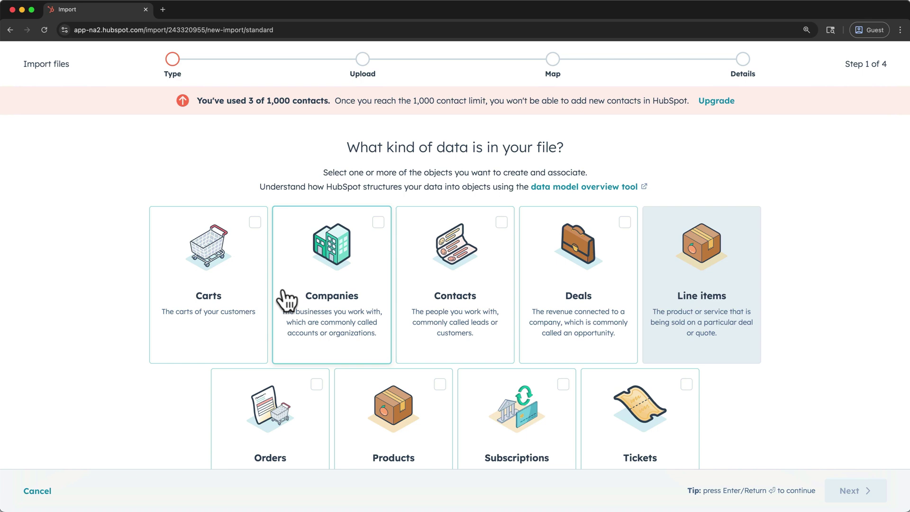
left_click(498, 226)
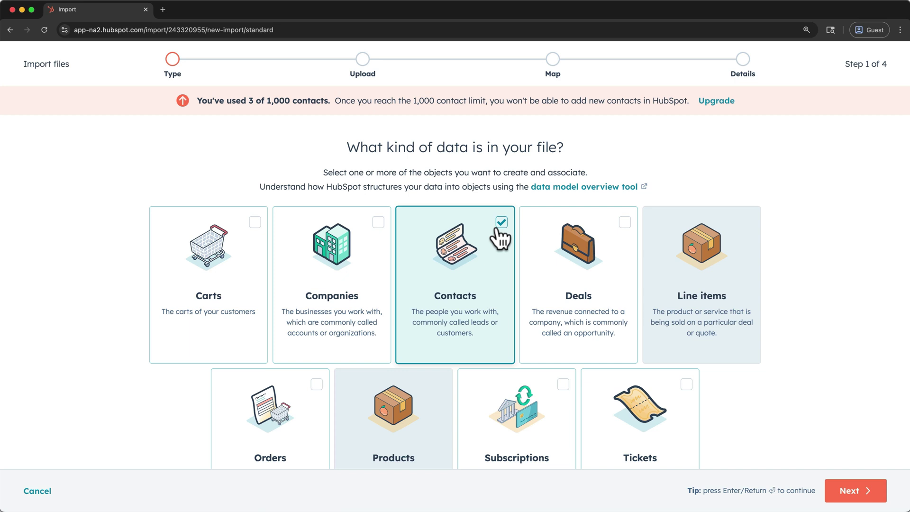
left_click(849, 492)
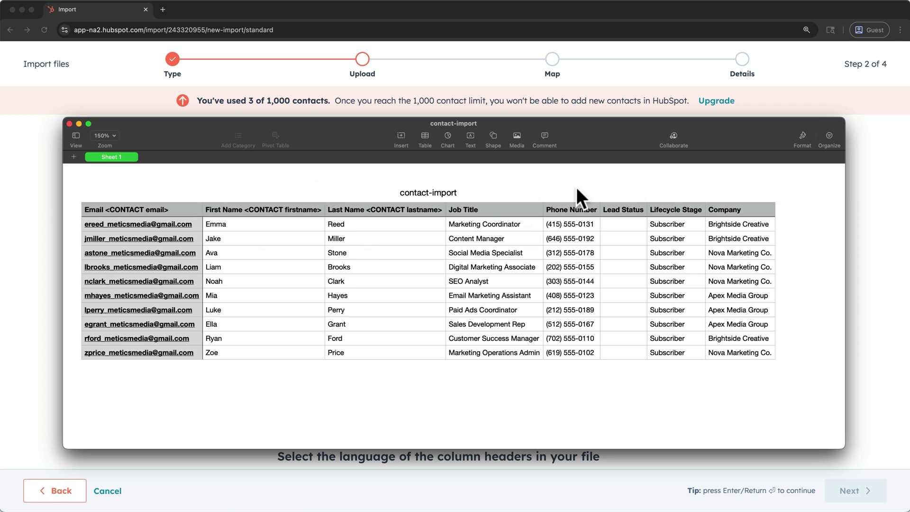
Step: Select contact-import.csv as the file and keep the Create and update Contacts mode
left_click(641, 95)
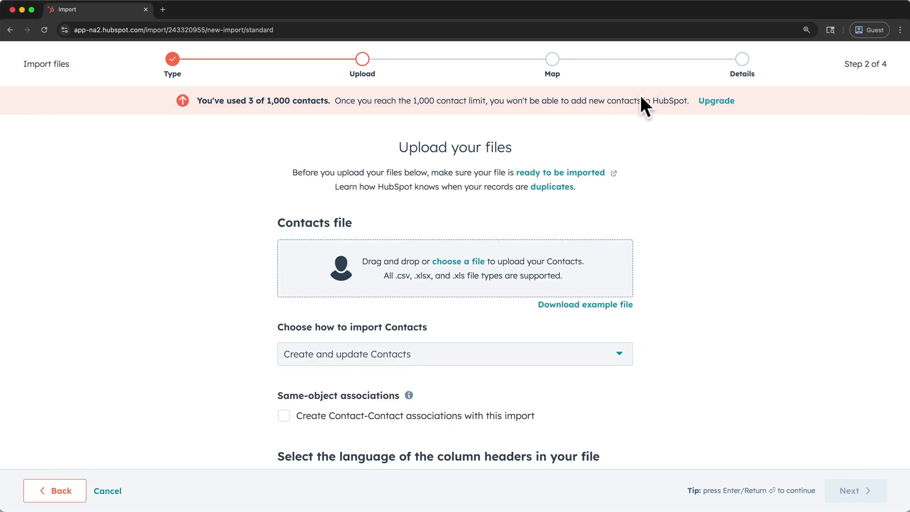
left_click(465, 261)
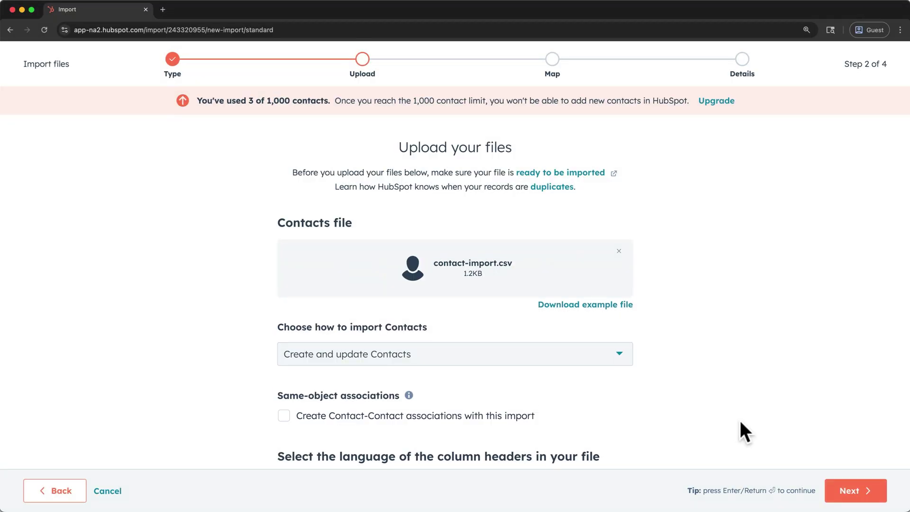
left_click(626, 367)
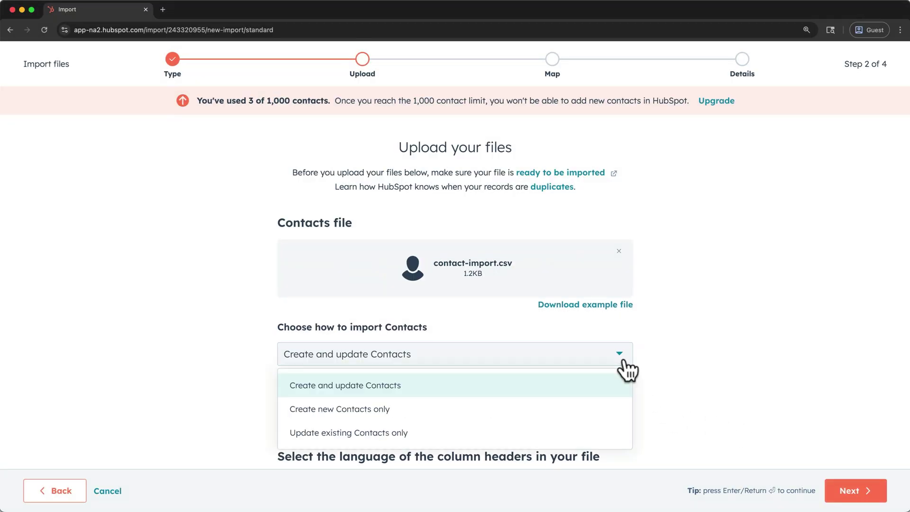
left_click(597, 384)
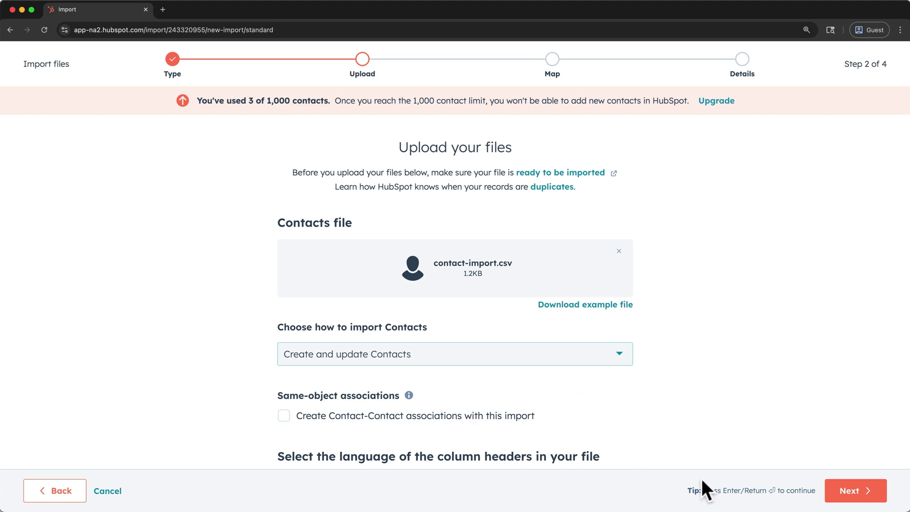
Step: Review the column-to-property mapping table and advance to the Details step
left_click(838, 498)
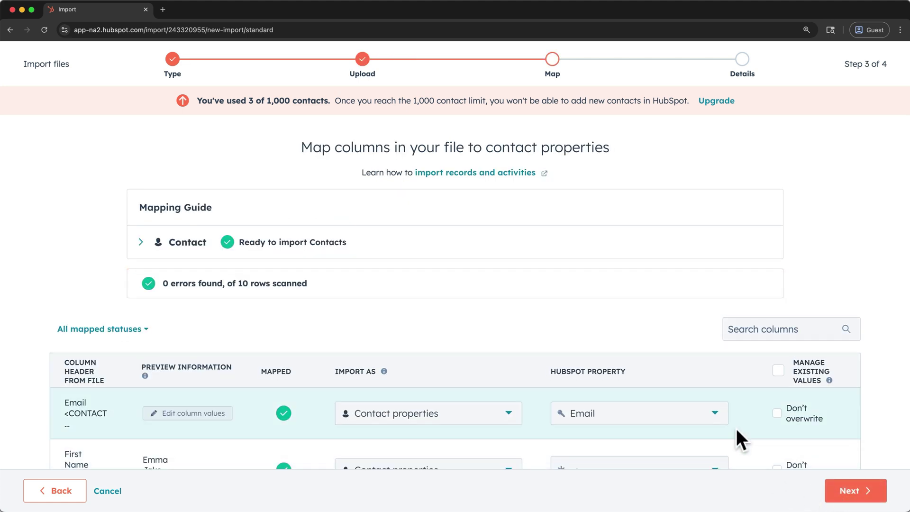
scroll(736, 429, "down", 3)
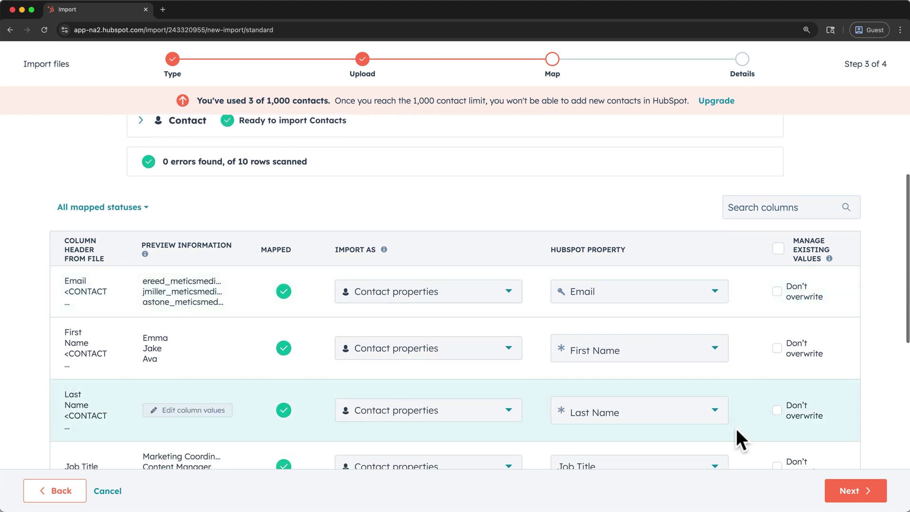
scroll(736, 428, "down", 4)
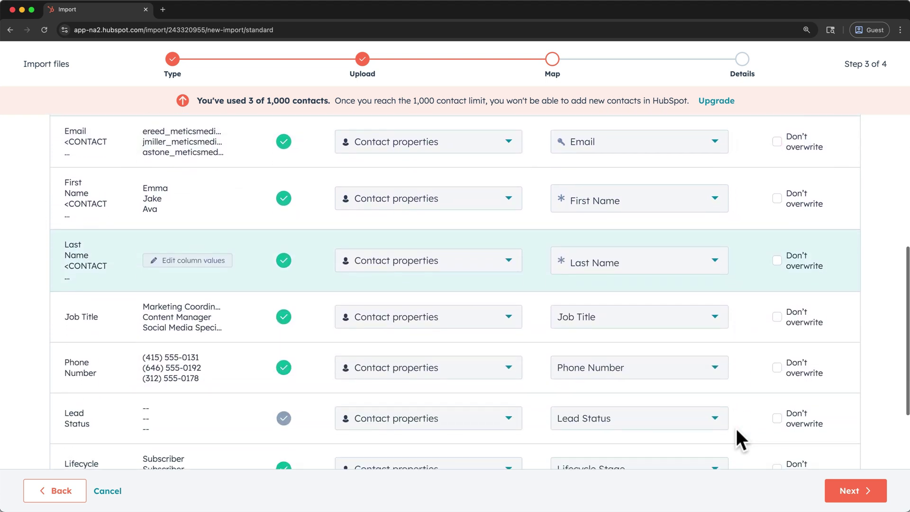
scroll(735, 428, "down", 3)
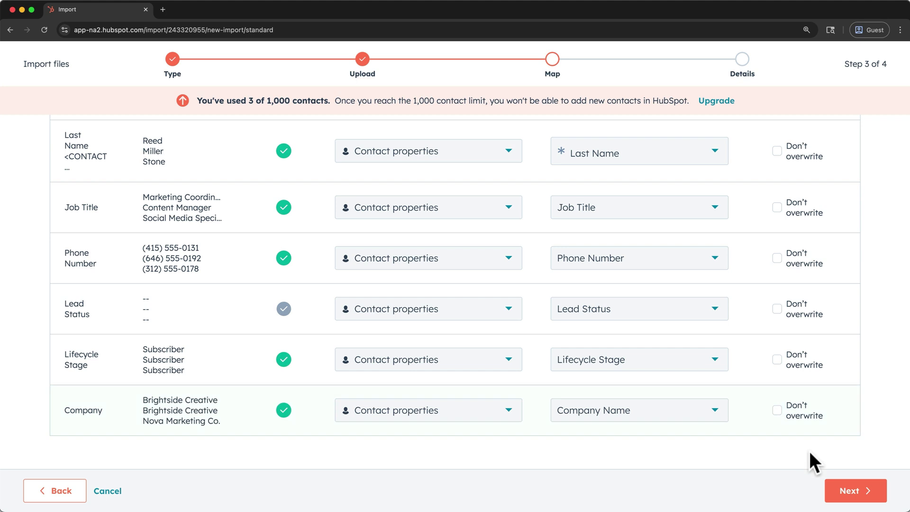
left_click(850, 490)
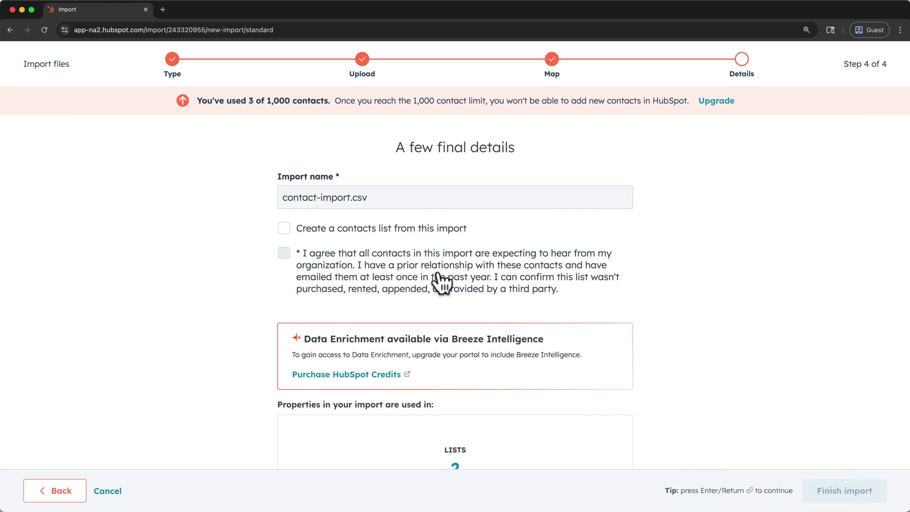
Step: Name the import contact-import_0716.csv, tick consent, finish it, and return to Import History
left_click(351, 197)
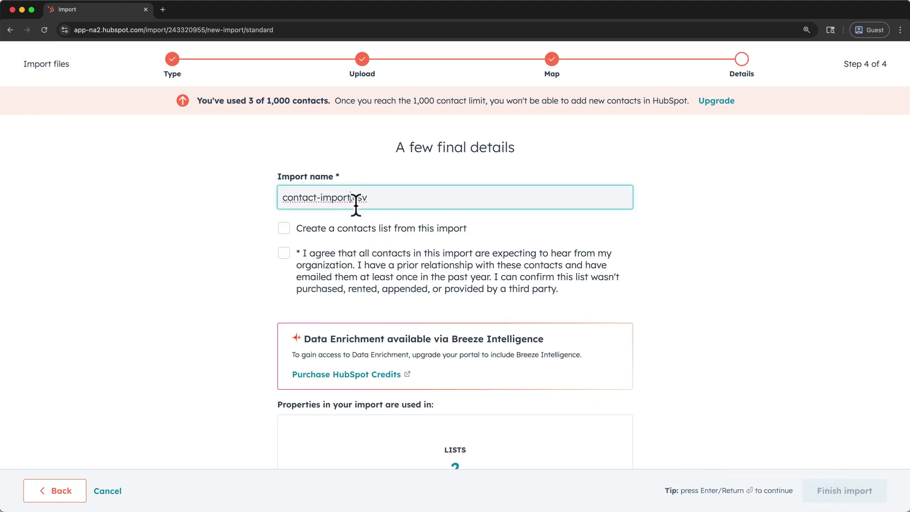
type("_0716")
left_click(285, 254)
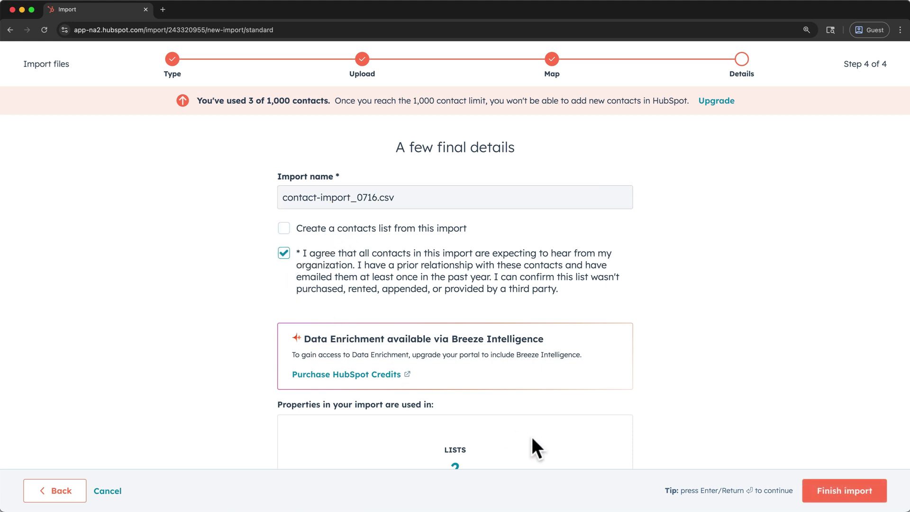
left_click(839, 481)
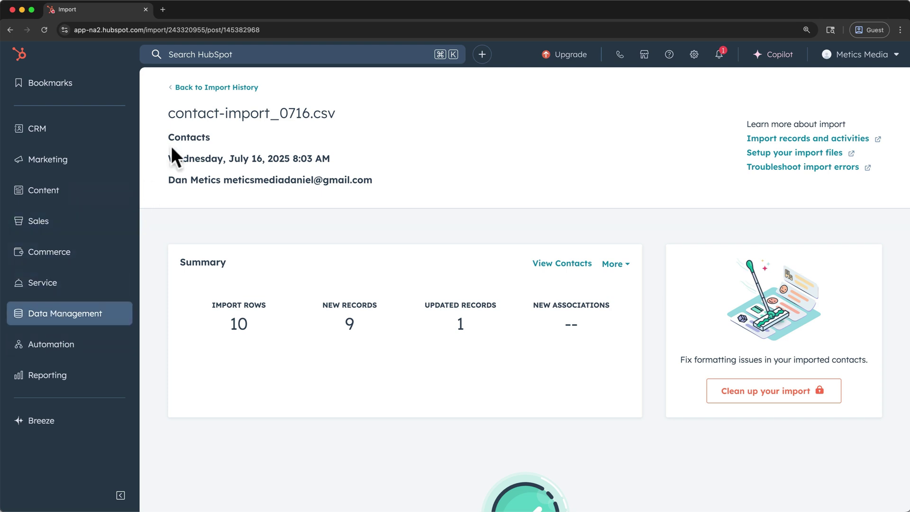
left_click(195, 89)
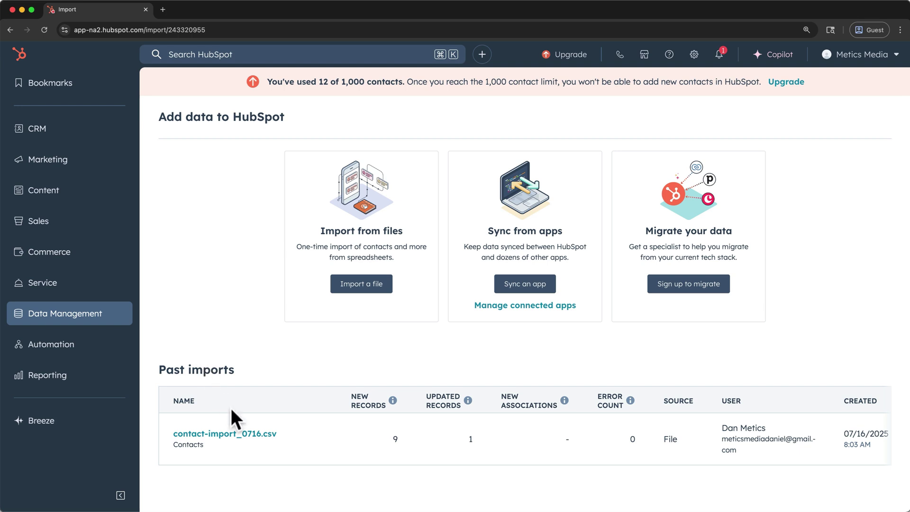
Step: View the 10 contacts from the past import, then bookmark Companies in the CRM menu
mouse_move(274, 441)
left_click(269, 441)
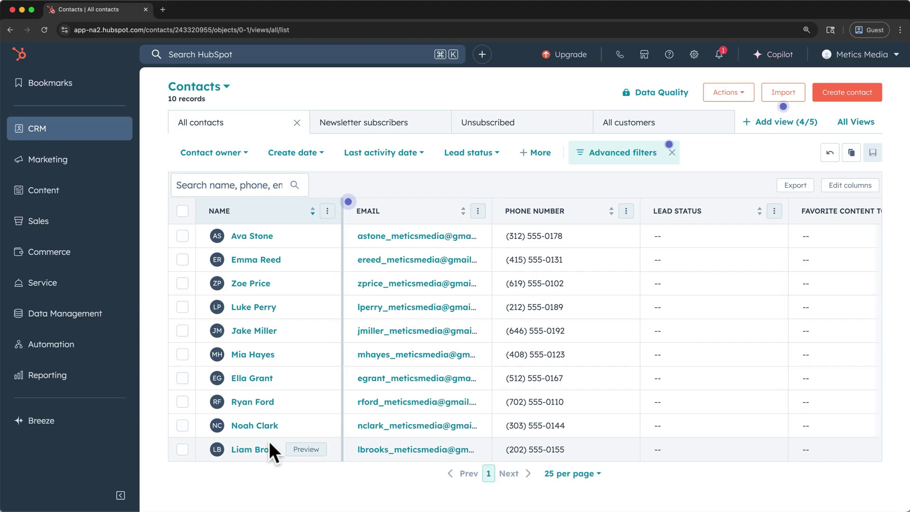
left_click(88, 143)
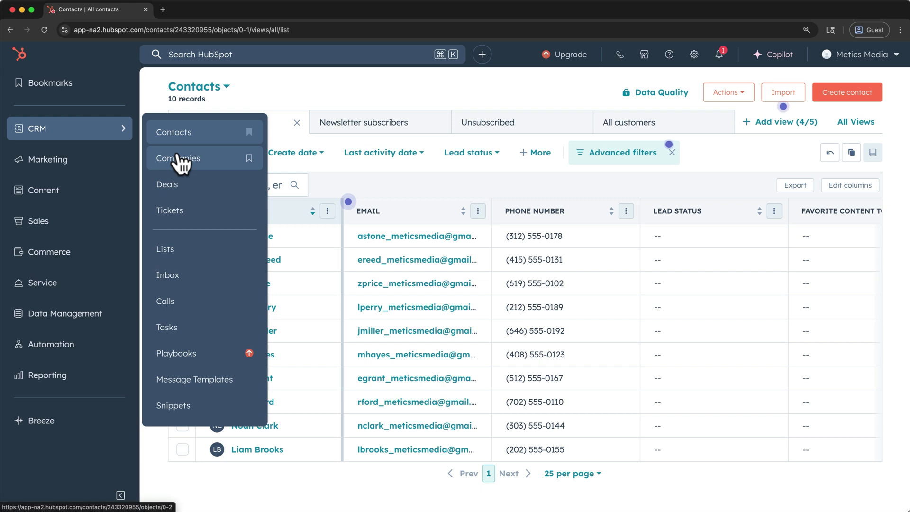
left_click(250, 159)
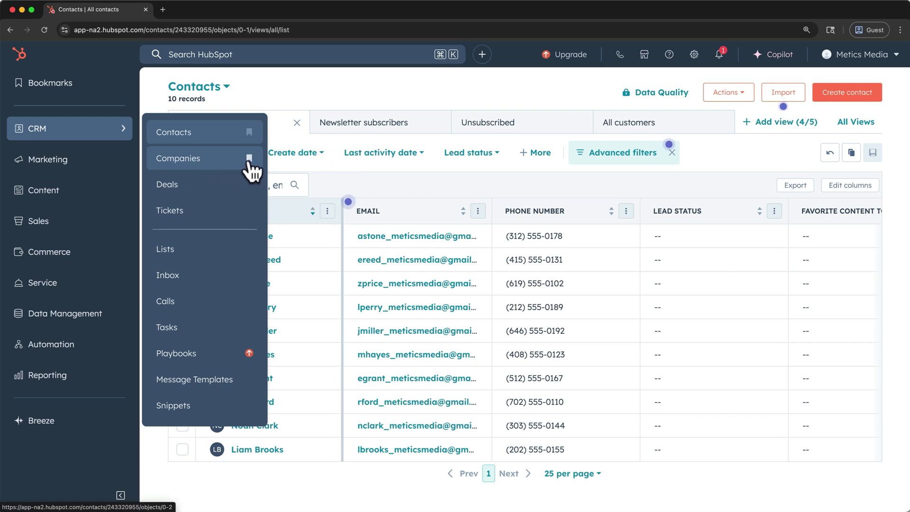
Step: Manually create the company Brightside Creative with domain brightsideagencydemo.com from the Companies list
left_click(202, 164)
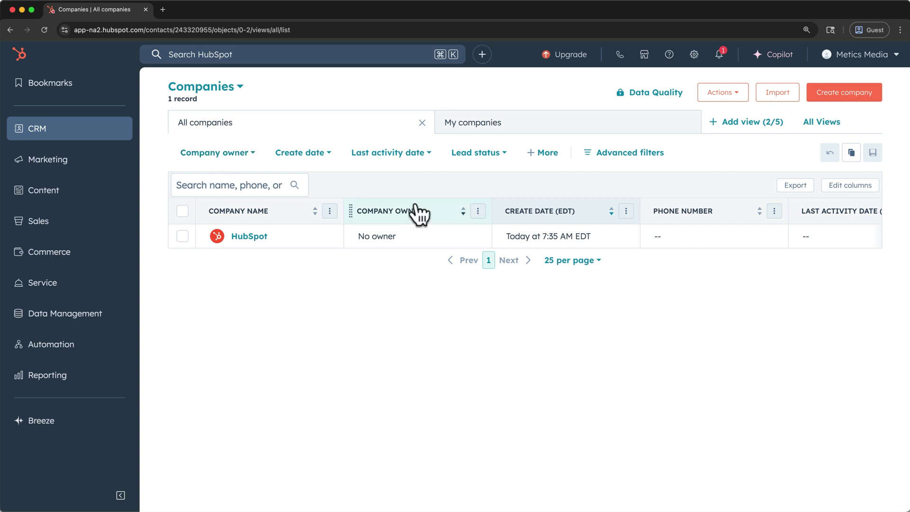
left_click(836, 95)
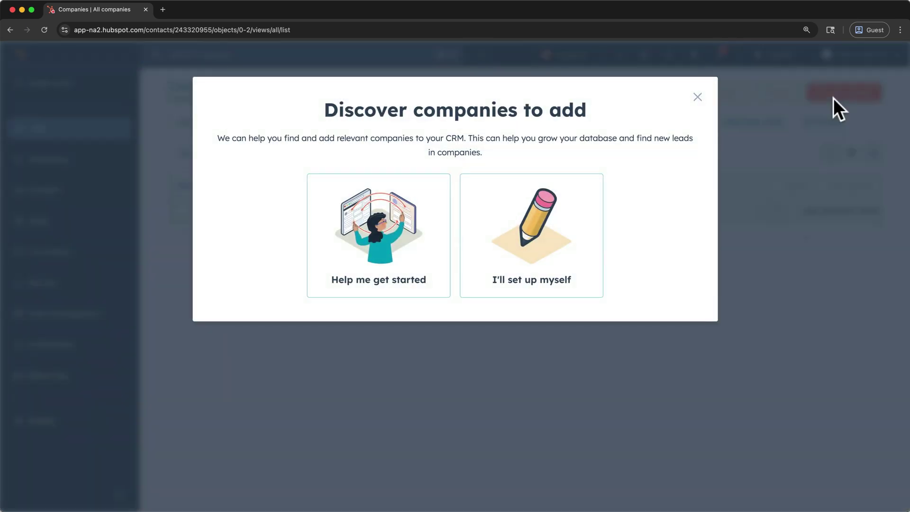
left_click(586, 239)
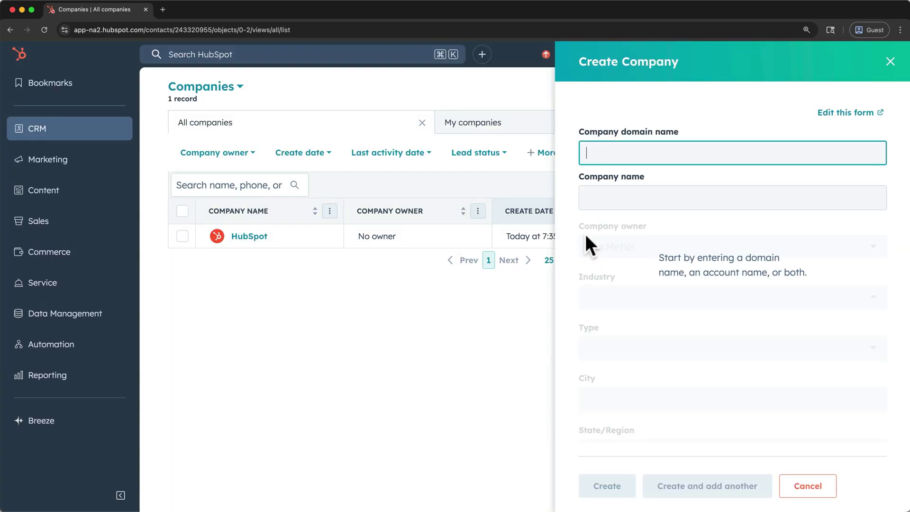
type("brightsideagencydemo.com")
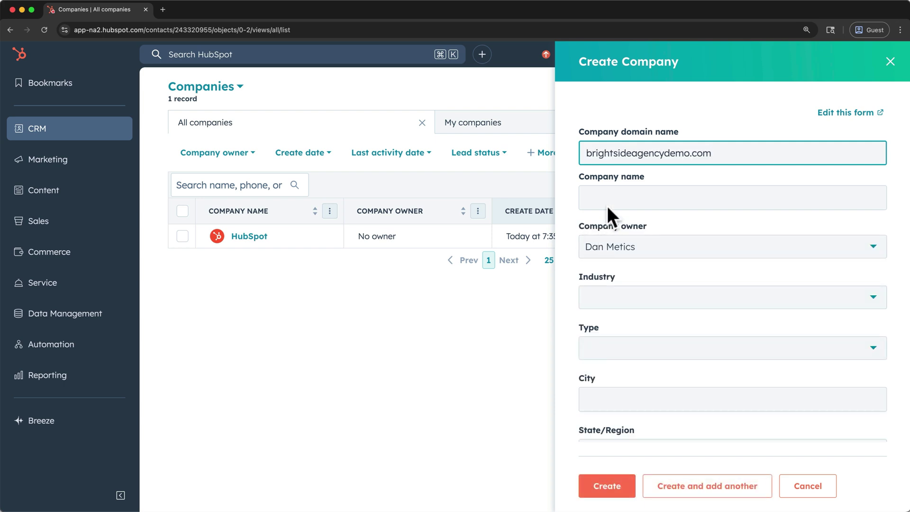
left_click(609, 200)
type("Brightside Creative")
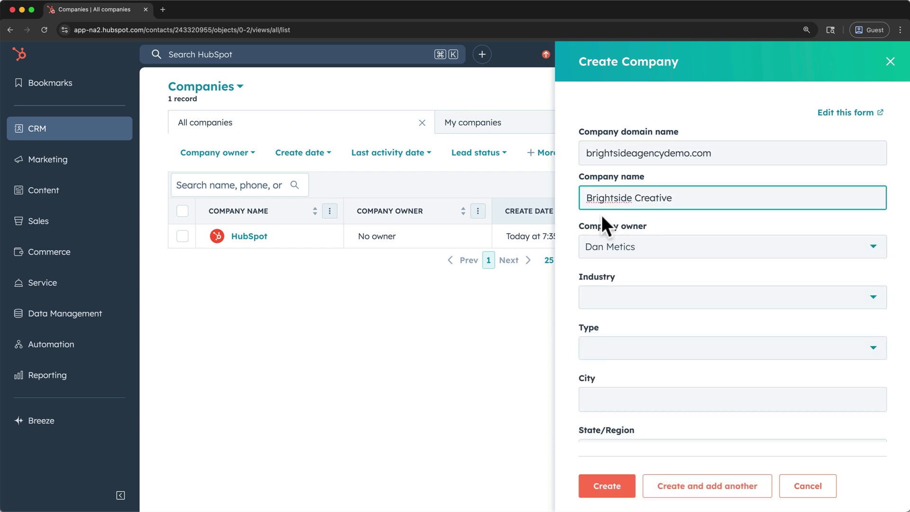
left_click(607, 488)
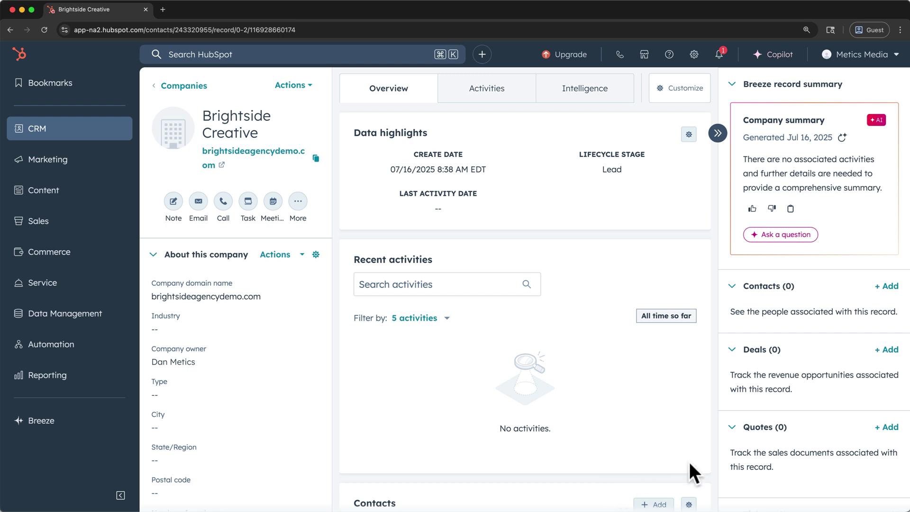
left_click(885, 289)
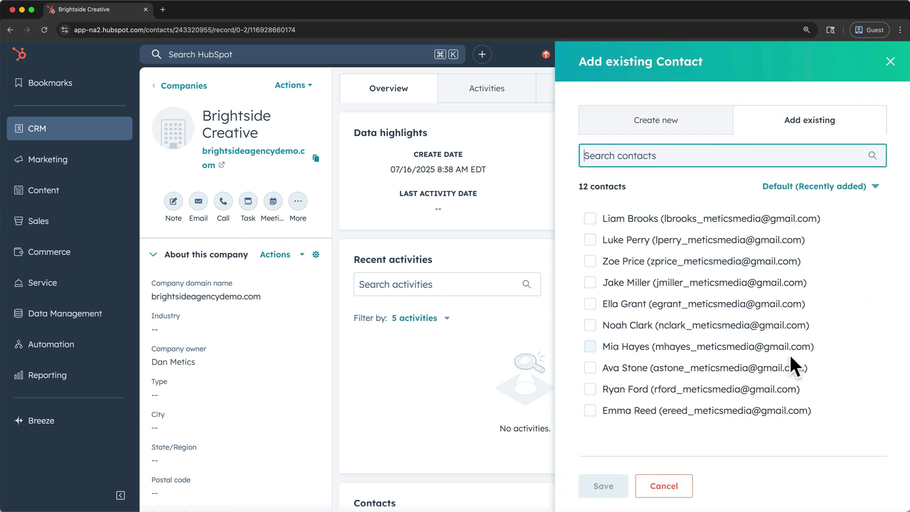
Step: Tick three existing contacts in Add existing and save them to Brightside Creative
left_click(590, 389)
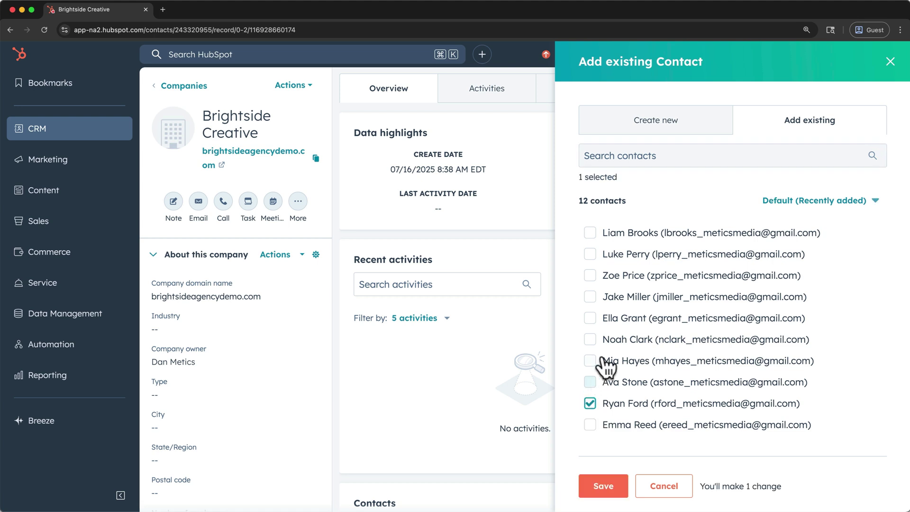
left_click(590, 297)
left_click(591, 424)
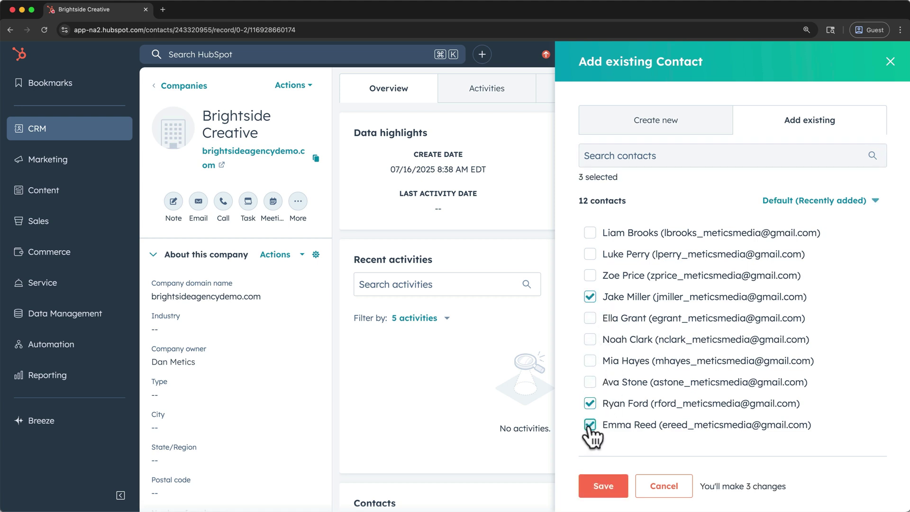
left_click(592, 485)
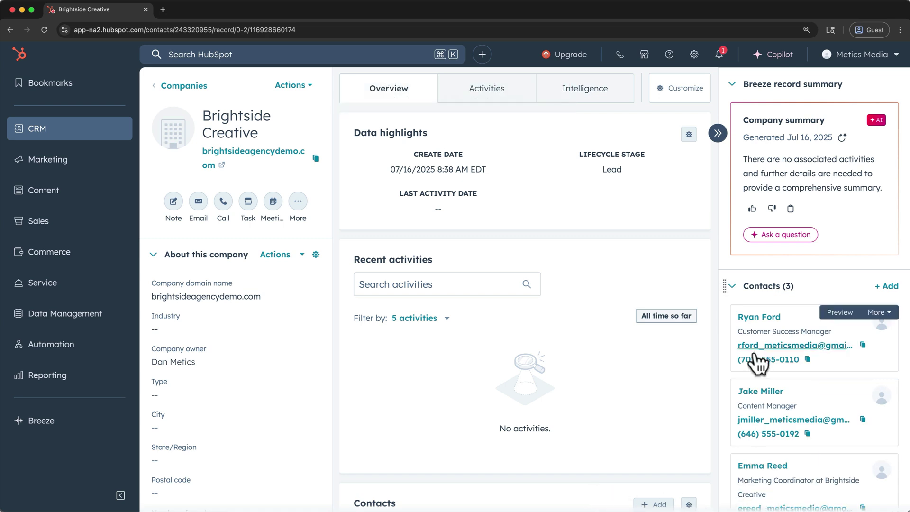
scroll(771, 434, "down", 1)
scroll(768, 429, "down", 4)
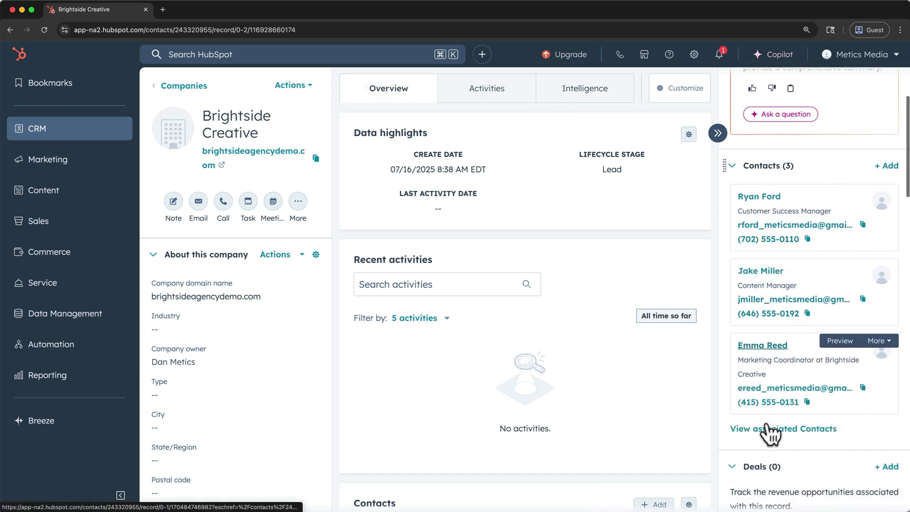
Step: Show the 3 associated contacts and inspect the Brightside Creative Associated records filter
left_click(767, 426)
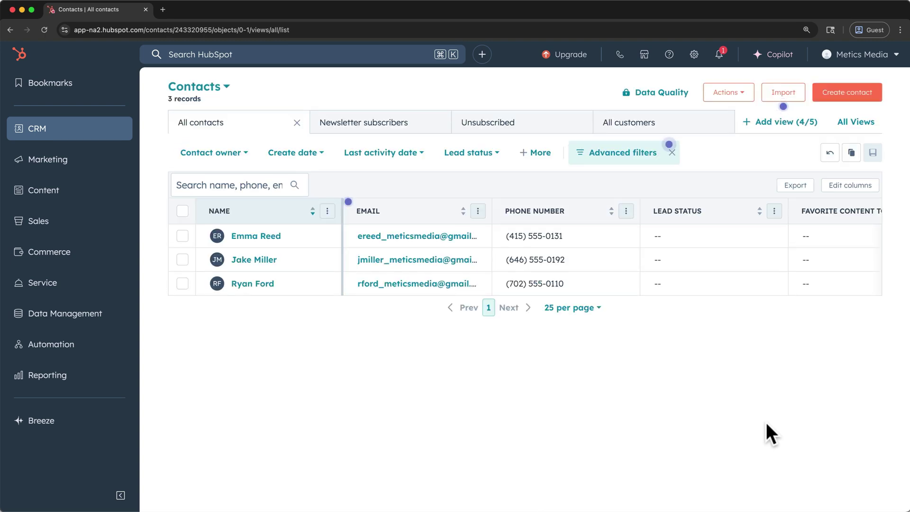
left_click(622, 161)
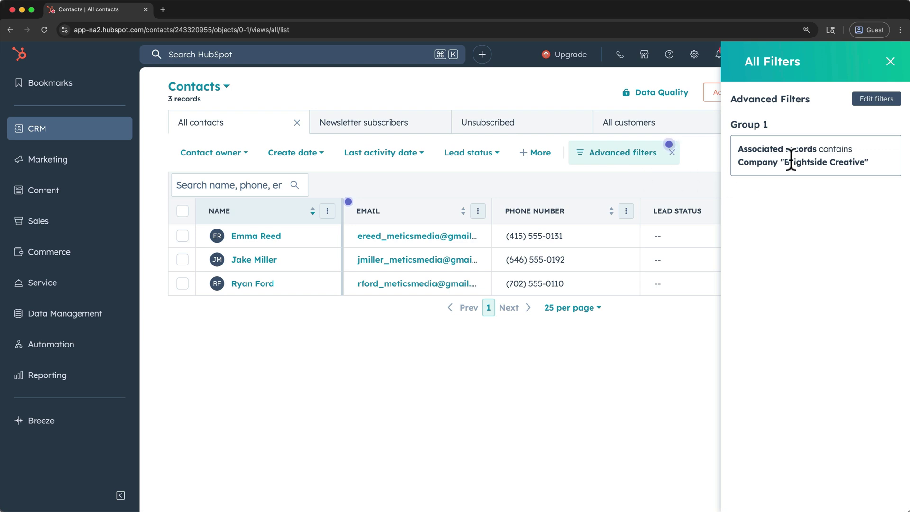
left_click(859, 98)
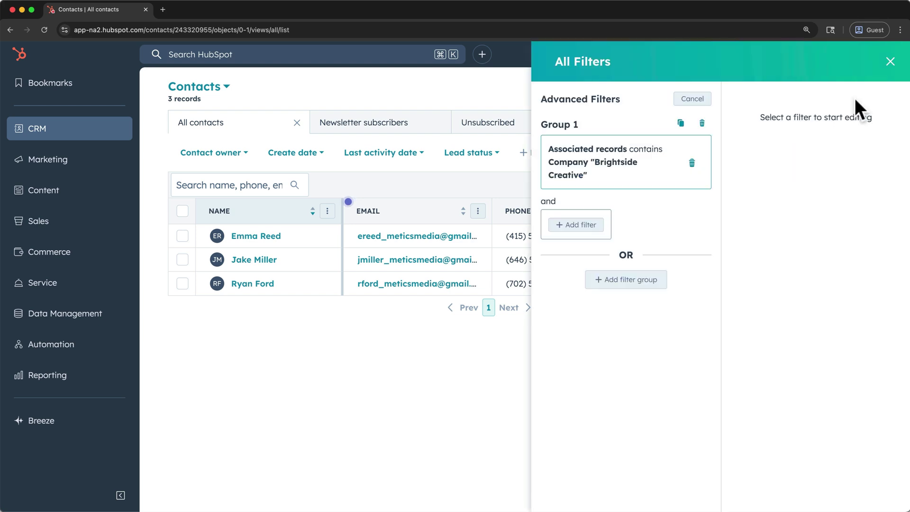
left_click(656, 164)
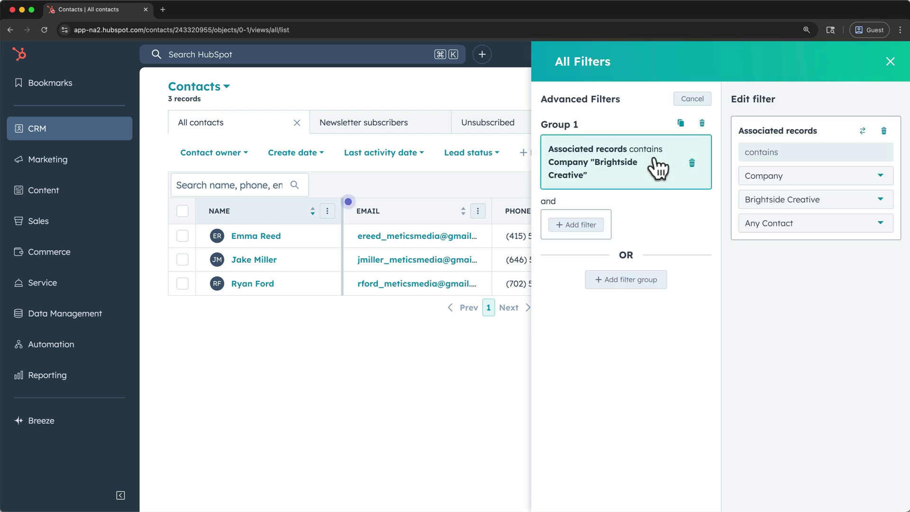
left_click(890, 61)
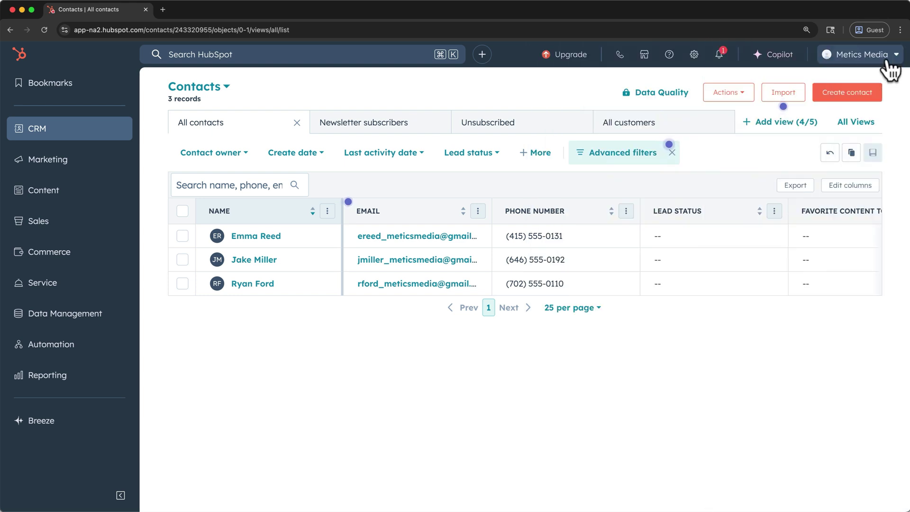
Step: Start a new file import with both Companies and Contacts selected and proceed to Upload
left_click(783, 93)
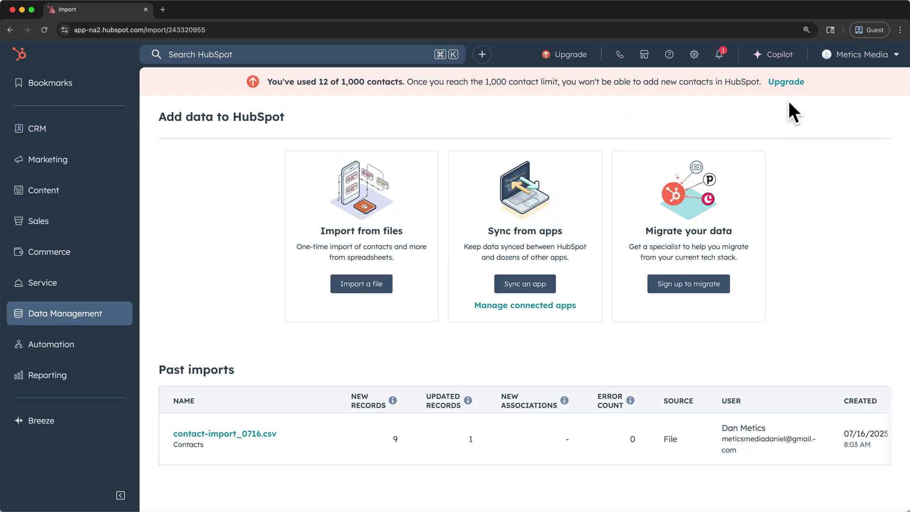
left_click(358, 284)
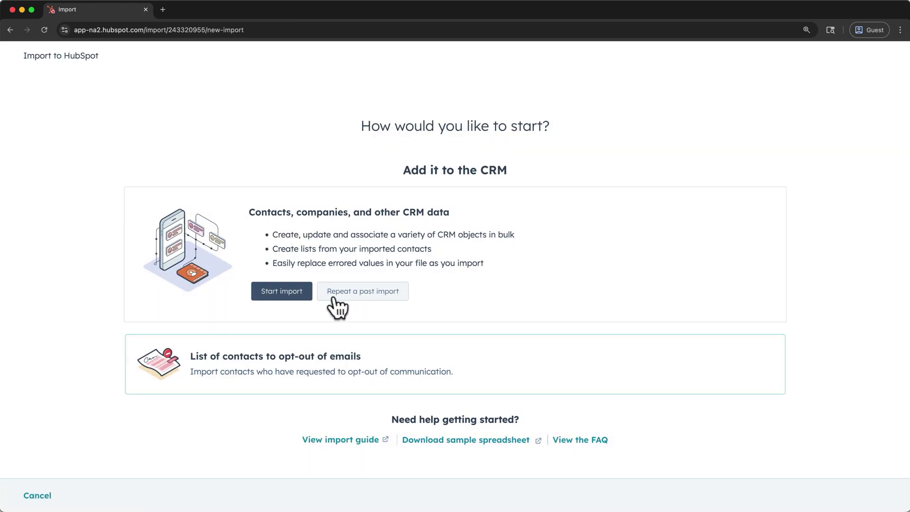
left_click(303, 294)
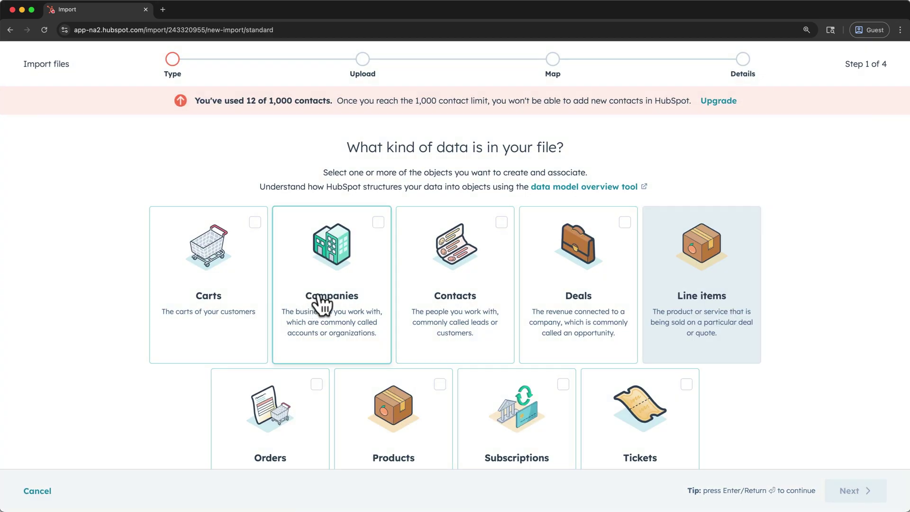
left_click(378, 228)
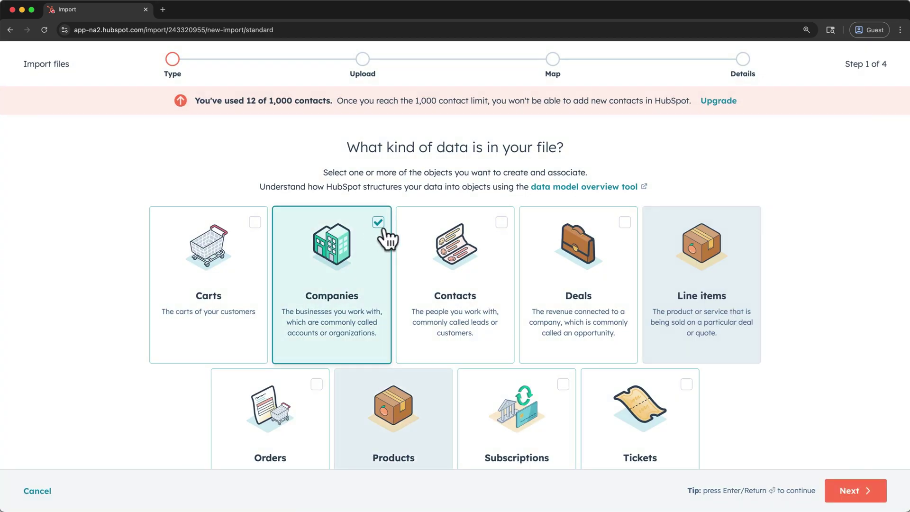
left_click(499, 224)
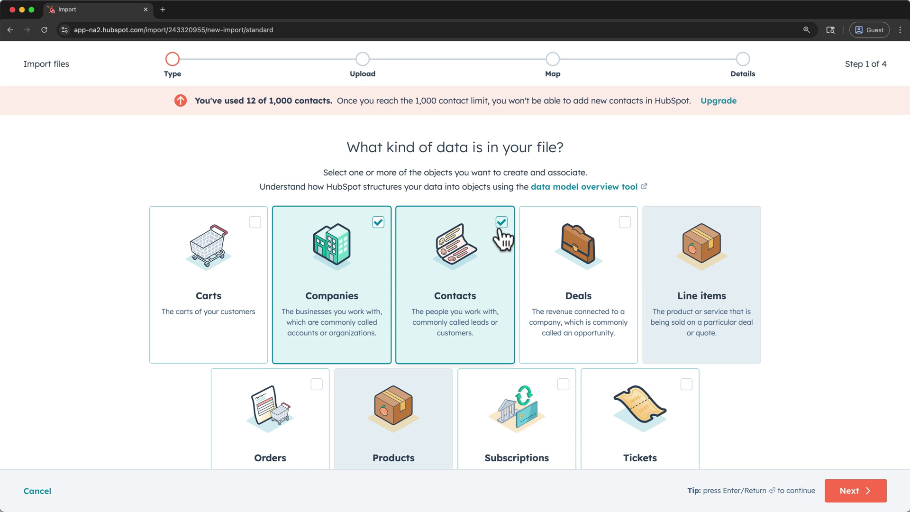
left_click(850, 493)
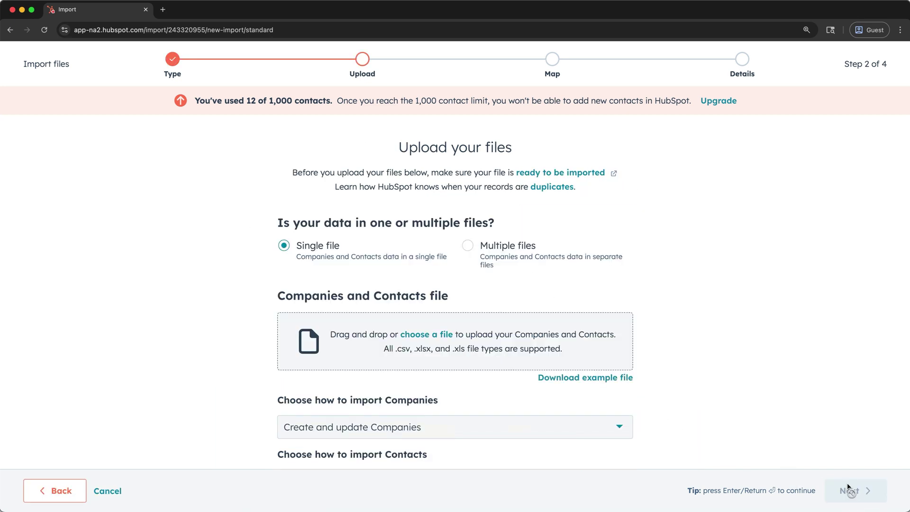
Step: Check the spreadsheet in Numbers, then attach contact-company-import.csv on the upload page
key("super+Tab")
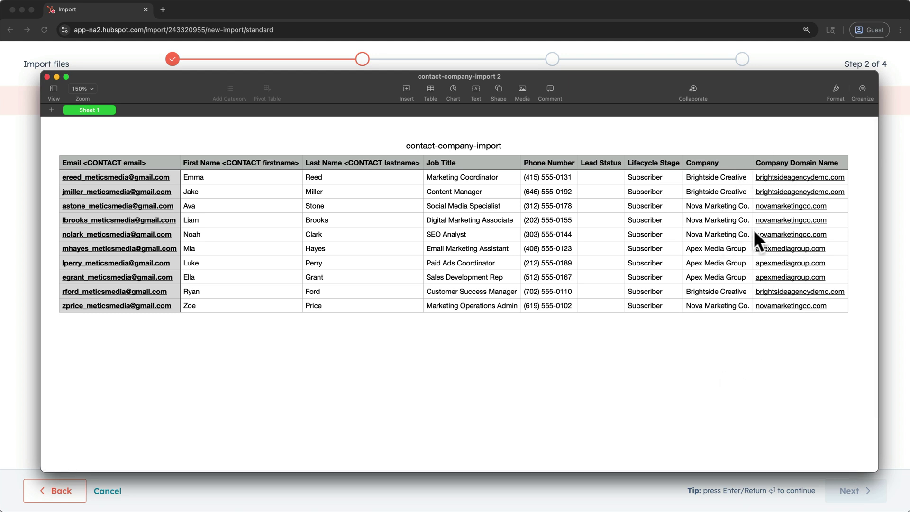
left_click(771, 64)
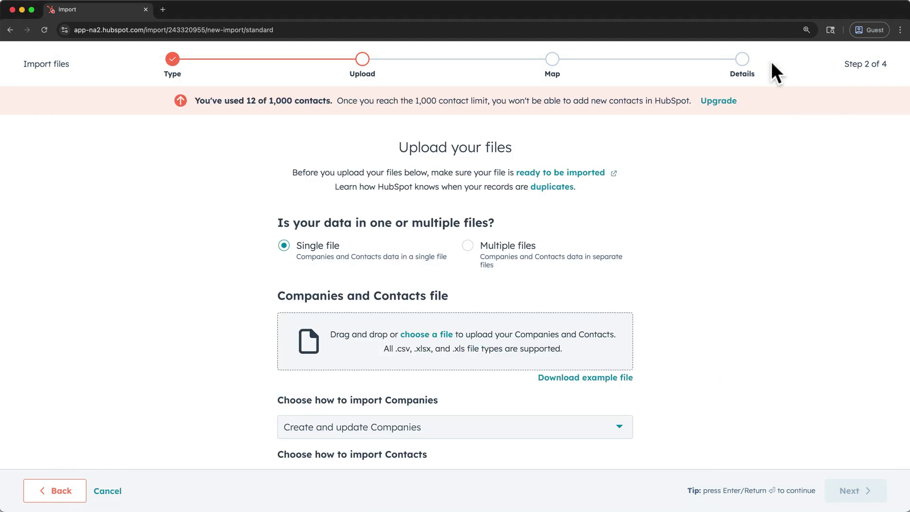
left_click(447, 334)
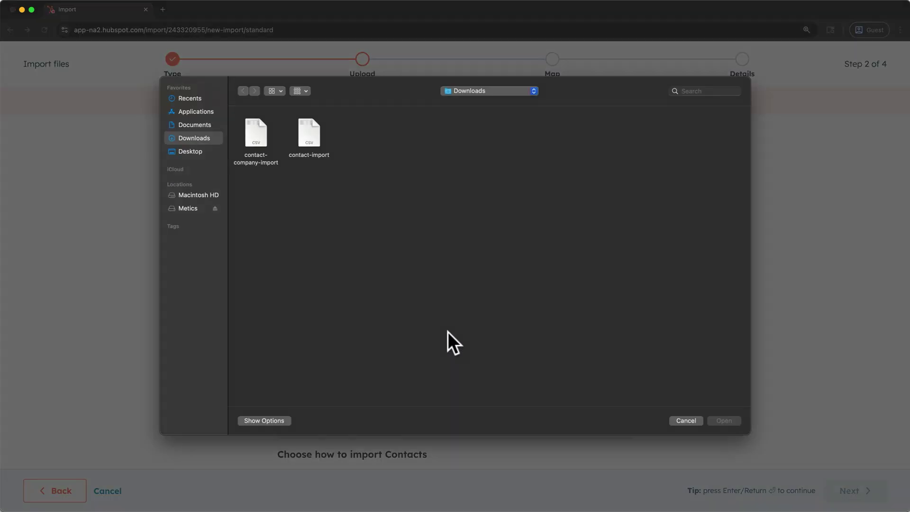
left_click(721, 422)
scroll(721, 417, "down", 1)
scroll(721, 417, "down", 3)
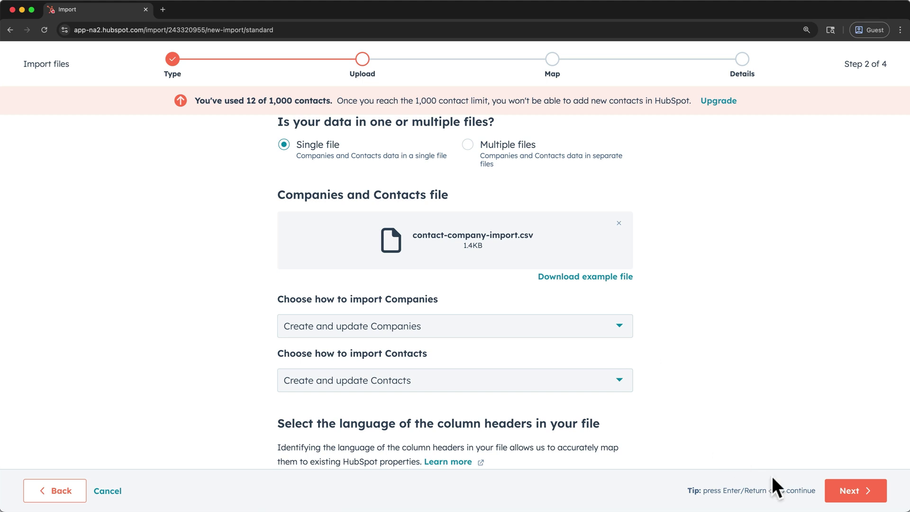
Step: Map the Company column to the Company properties field Company name and advance to Details
left_click(829, 497)
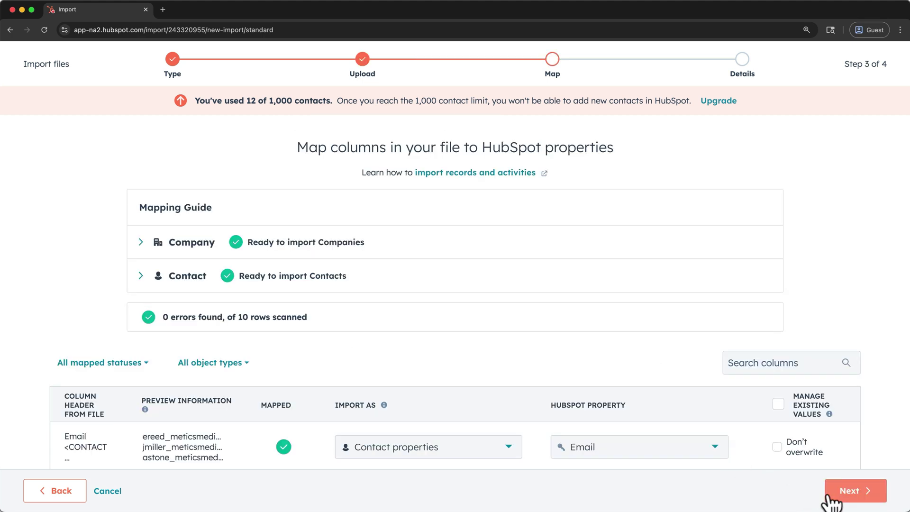
scroll(695, 382, "down", 5)
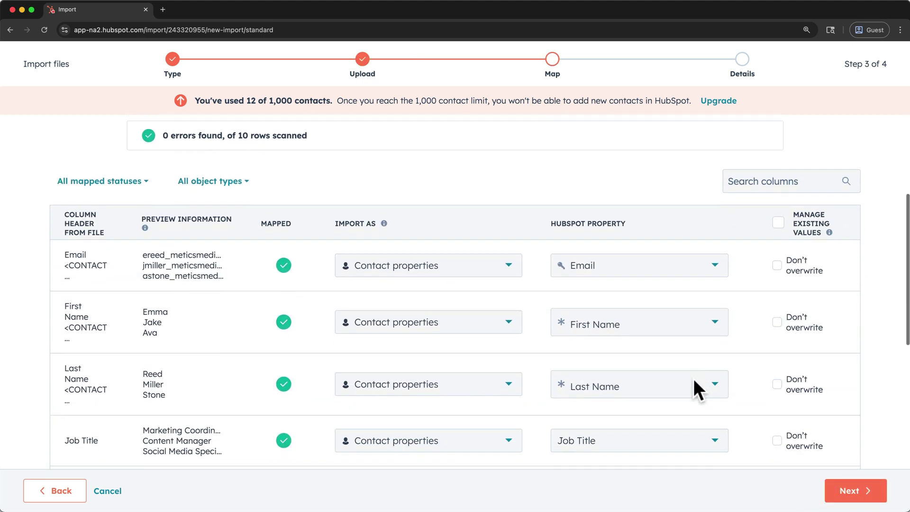
scroll(693, 379, "down", 1)
scroll(693, 380, "down", 5)
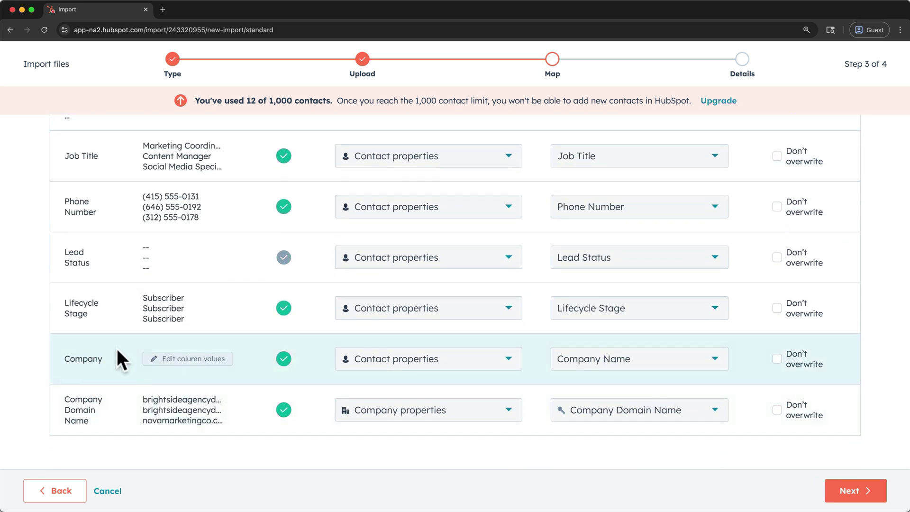
left_click(400, 360)
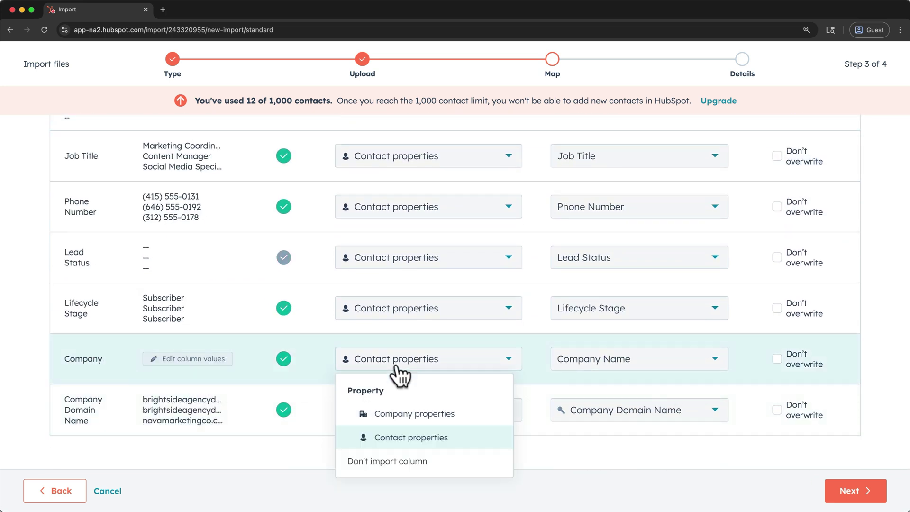
left_click(403, 414)
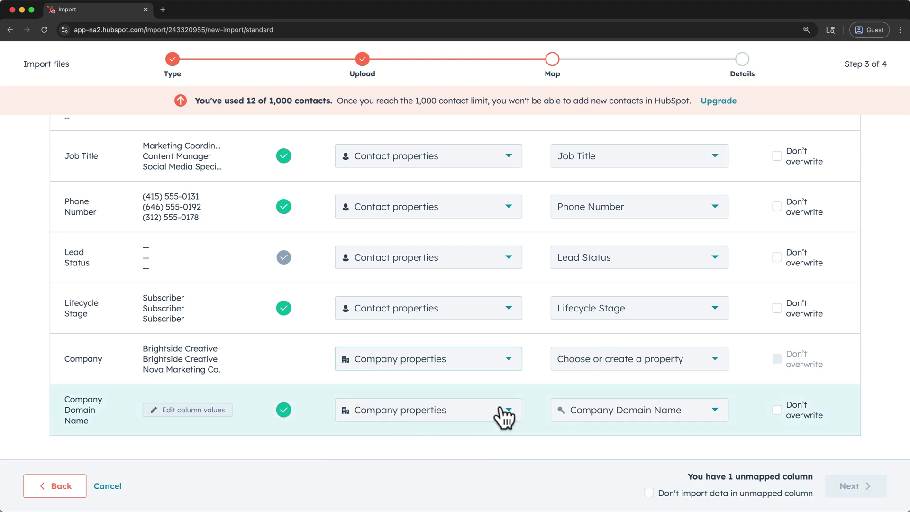
left_click(584, 365)
scroll(577, 304, "down", 5)
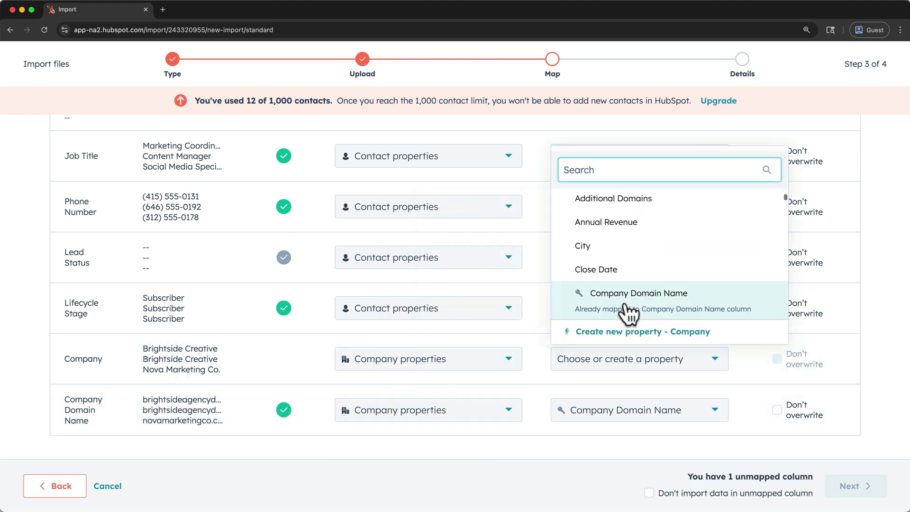
scroll(628, 313, "down", 2)
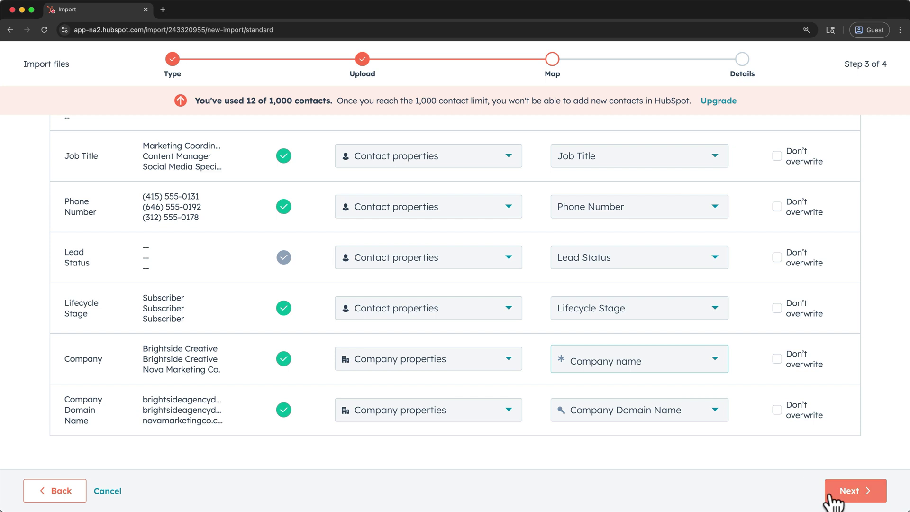
left_click(830, 496)
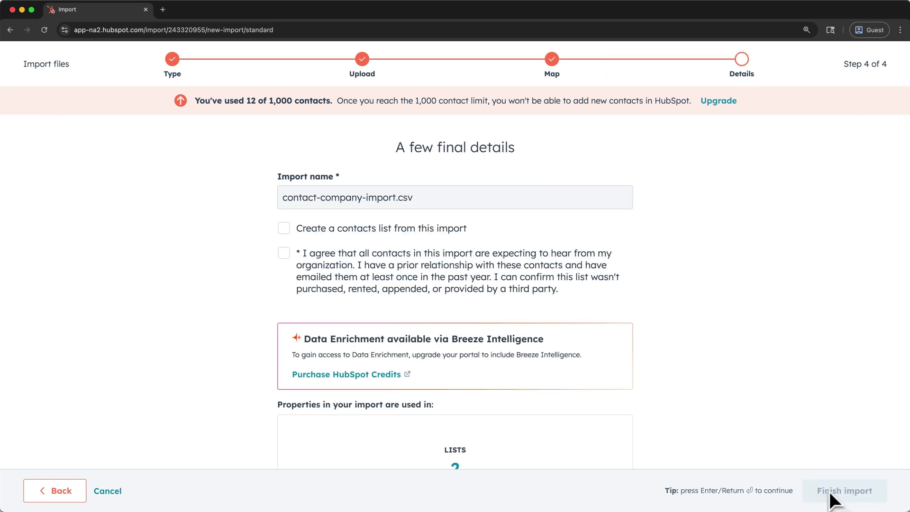
Step: Confirm contact consent and finish the contact-company-import.csv import (10 rows, 2 new records, 7 associations)
left_click(292, 268)
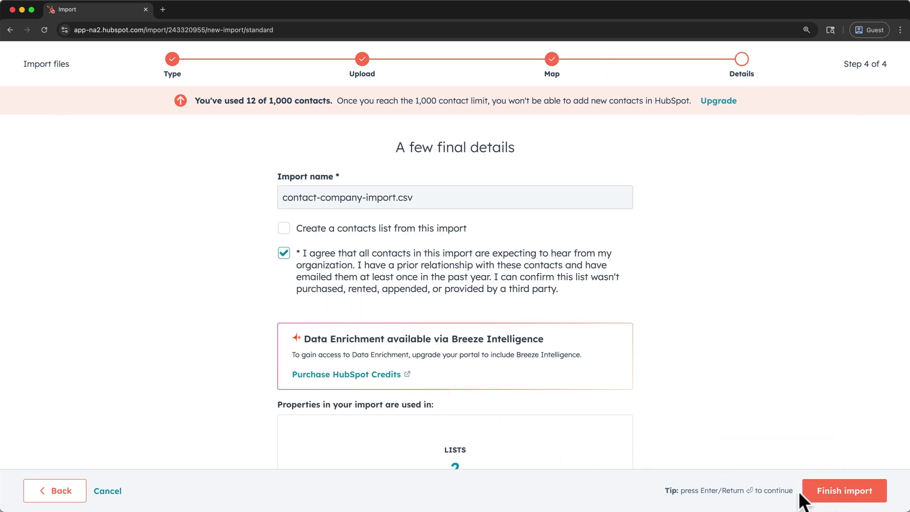
left_click(812, 497)
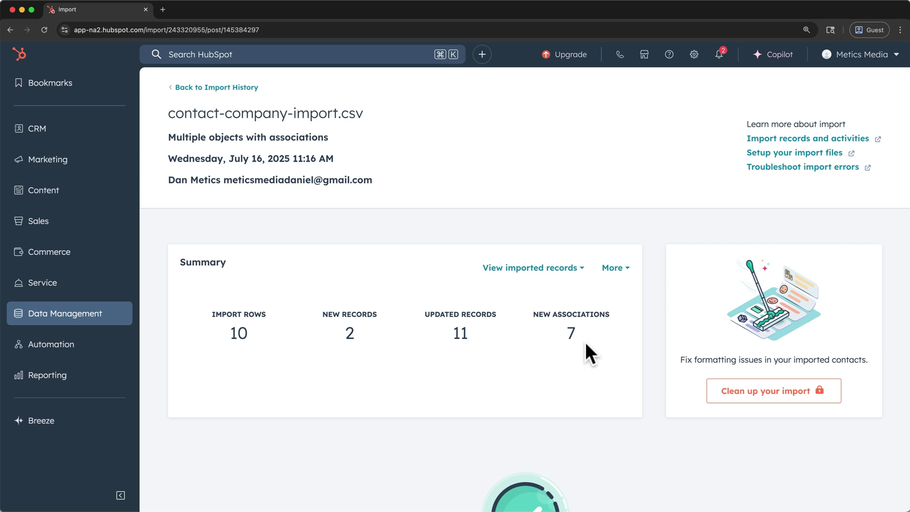
left_click(581, 275)
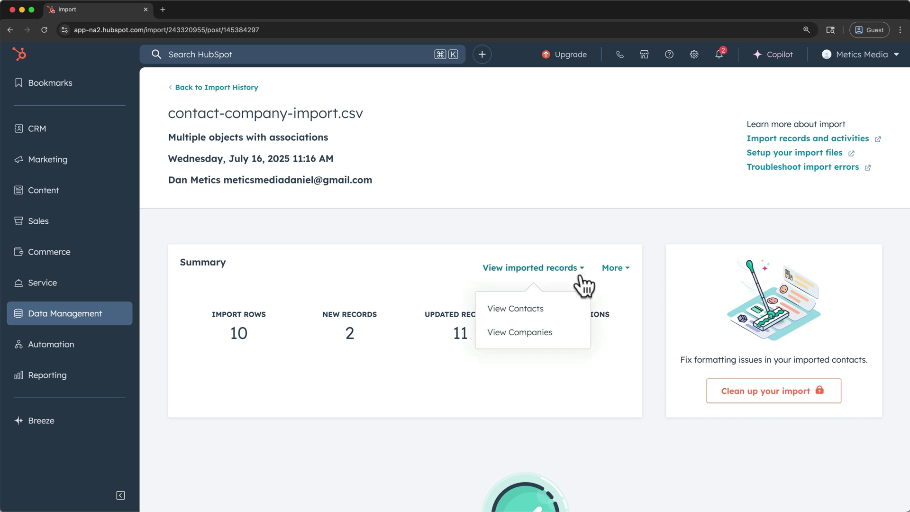
Step: In the imported companies list, make the account's user Apex Media Group's owner and open its record
left_click(553, 333)
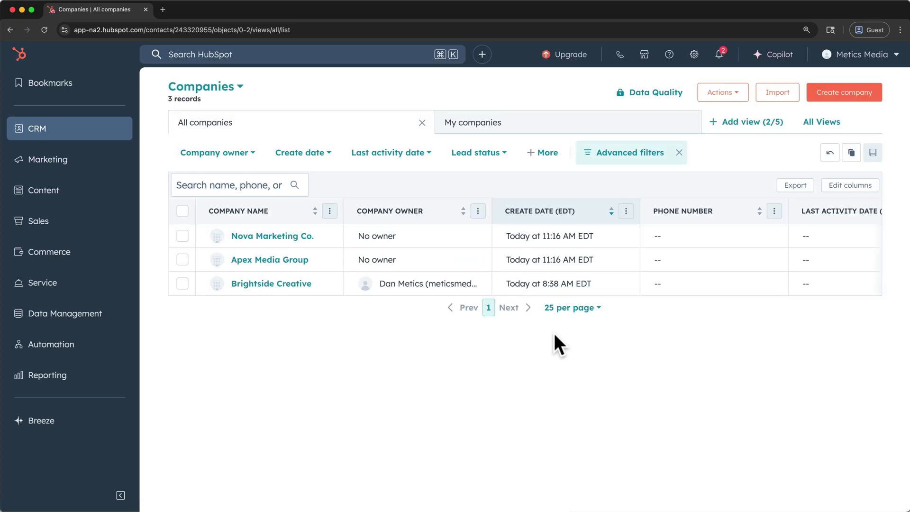
left_click(435, 264)
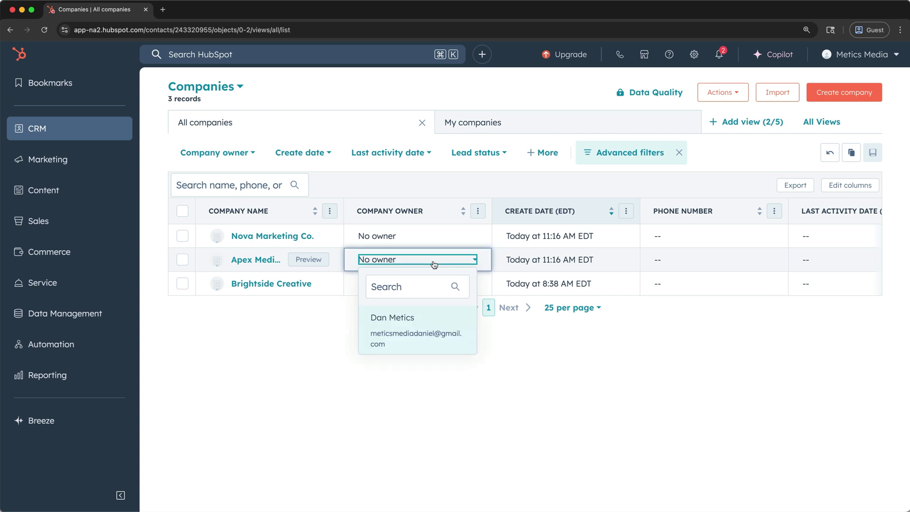
left_click(420, 323)
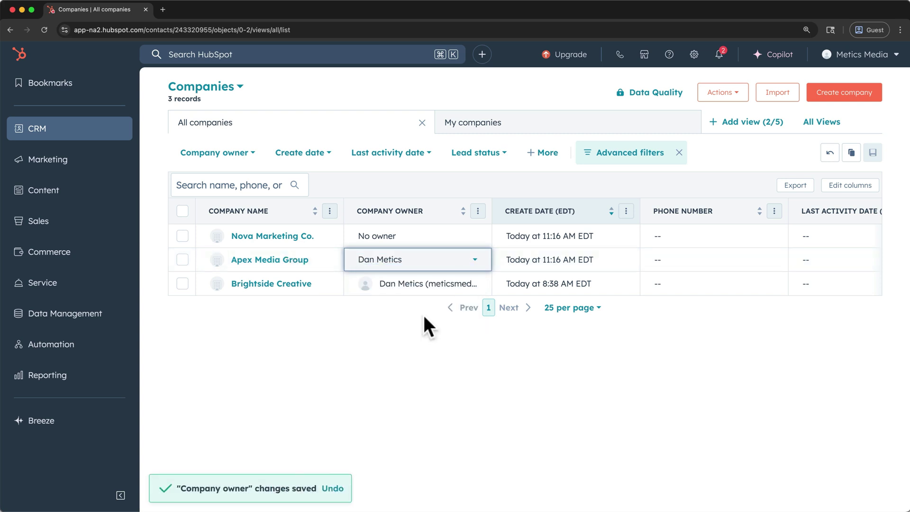
mouse_move(297, 262)
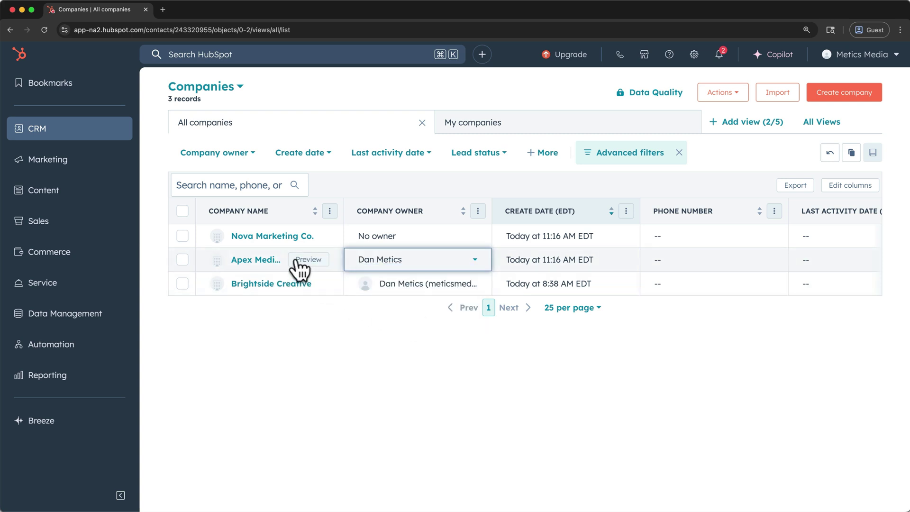
left_click(270, 260)
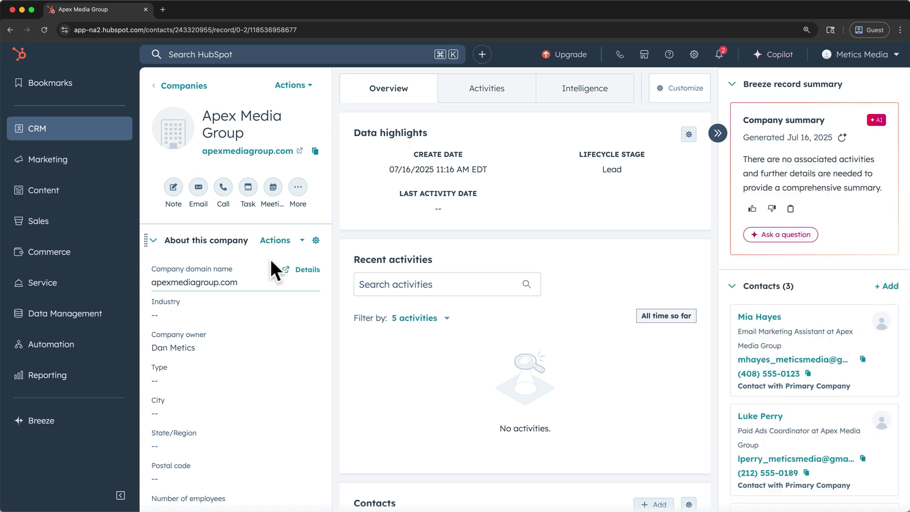
Step: Open Apex Media Group's first associated contact and start an email to them
scroll(733, 376, "down", 2)
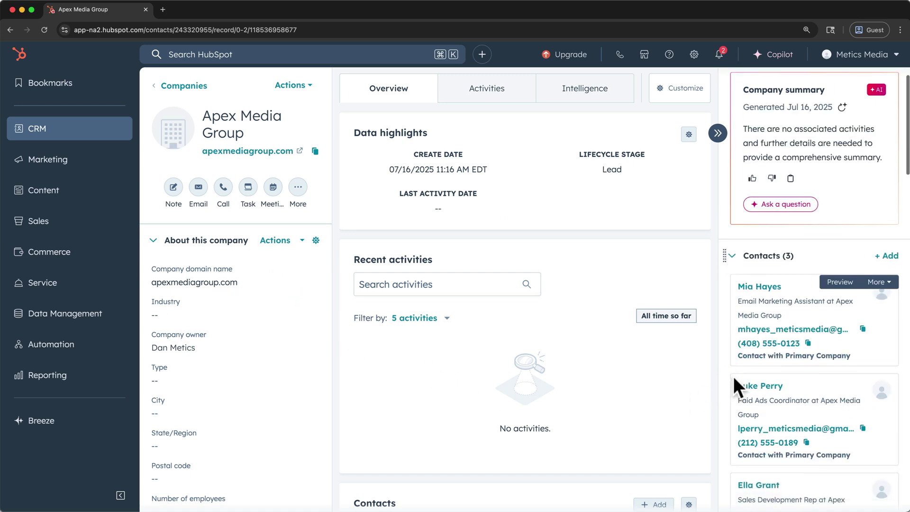
scroll(733, 377, "down", 3)
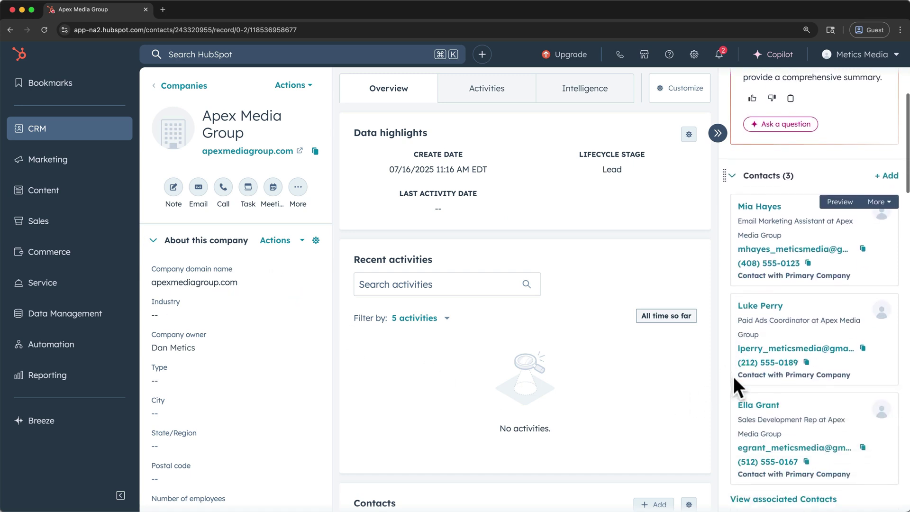
left_click(766, 200)
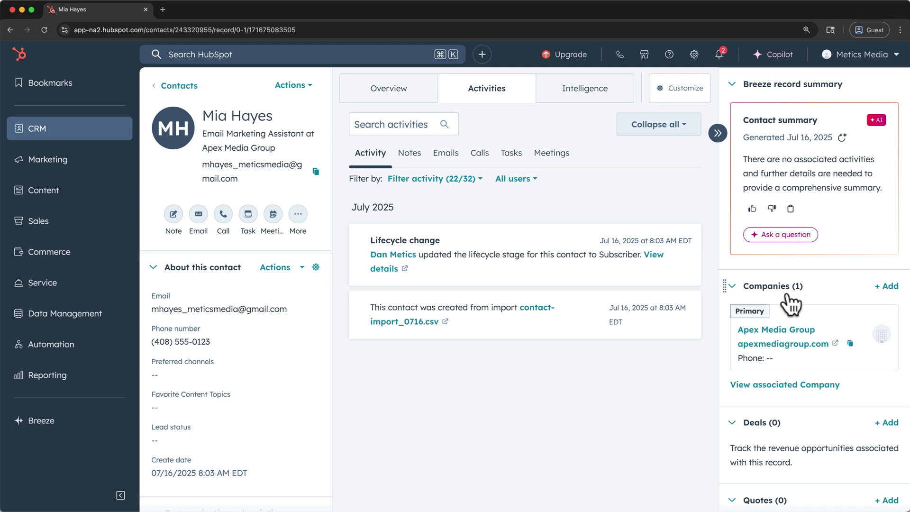
left_click(199, 214)
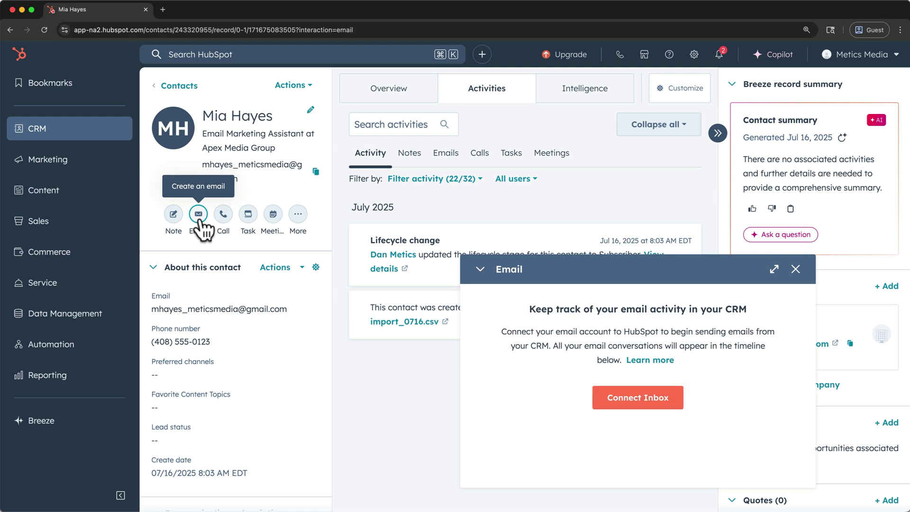
Step: Enter the inbox's email address and agree to connect the Gmail account to HubSpot
left_click(616, 403)
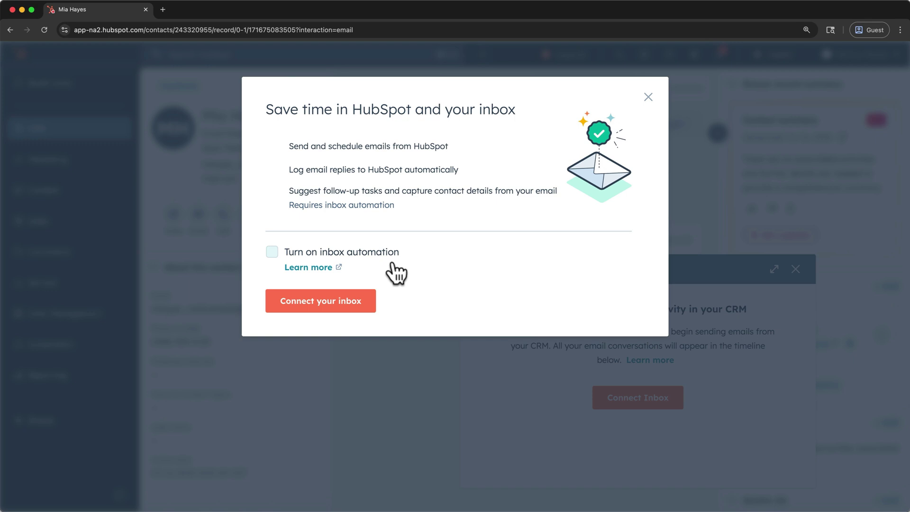
left_click(366, 300)
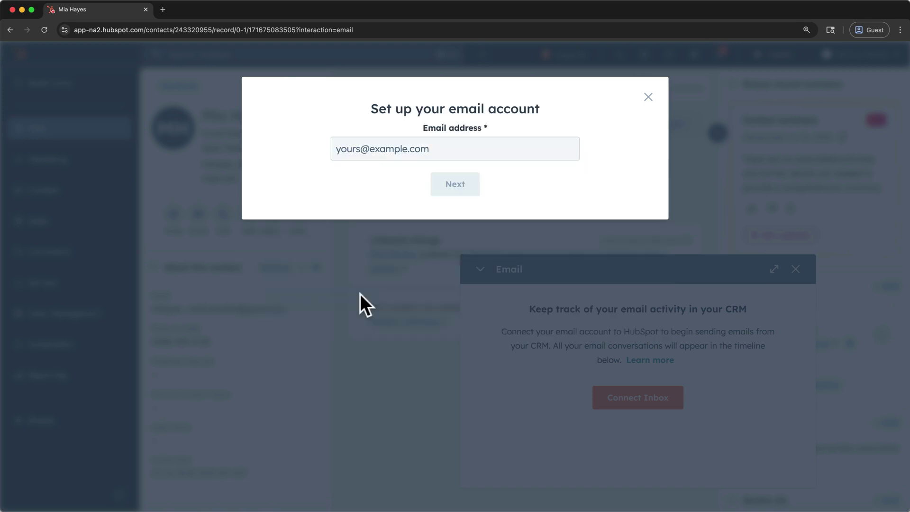
left_click(423, 152)
key("super+v")
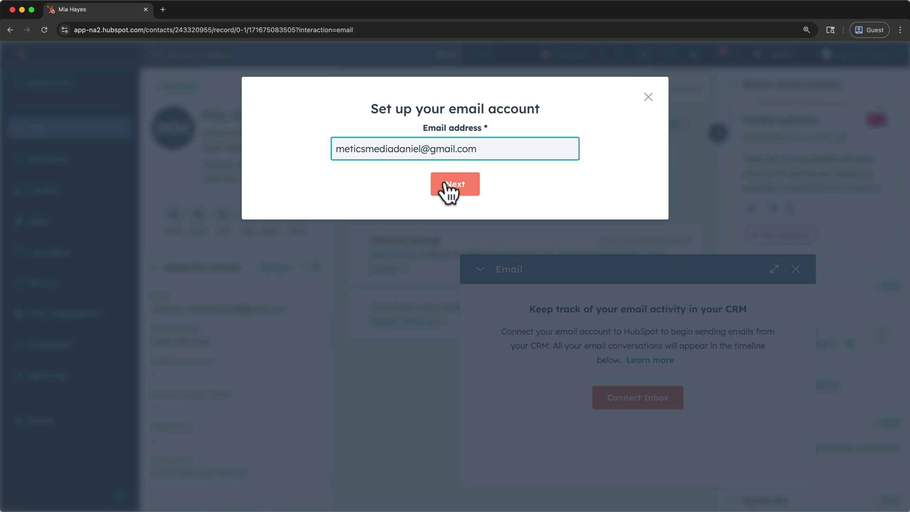
left_click(444, 184)
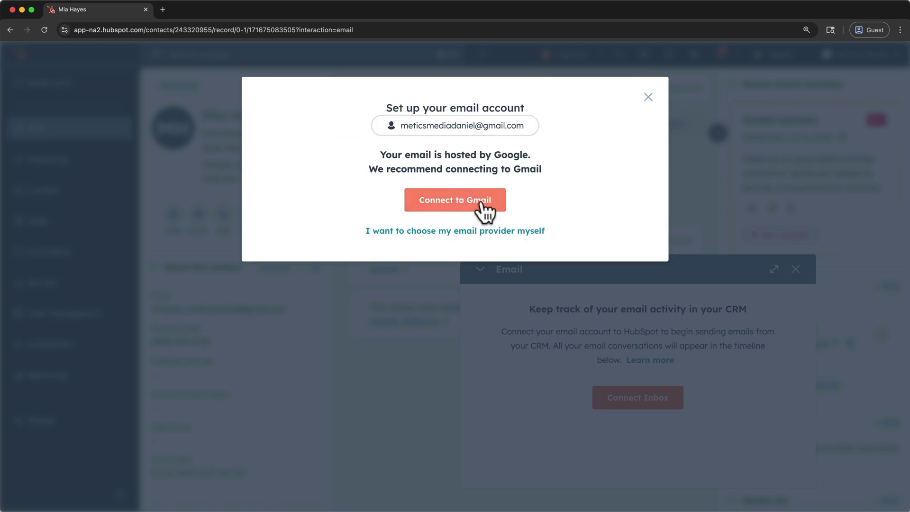
left_click(480, 200)
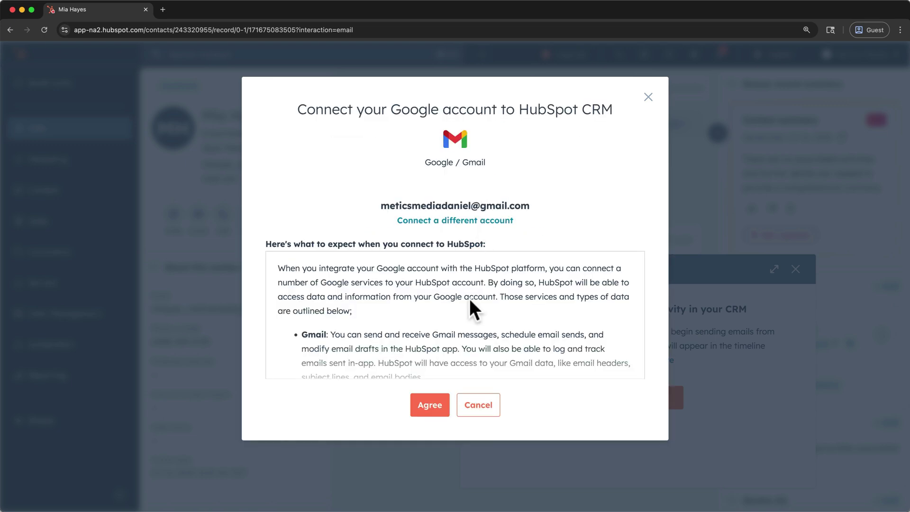
left_click(422, 407)
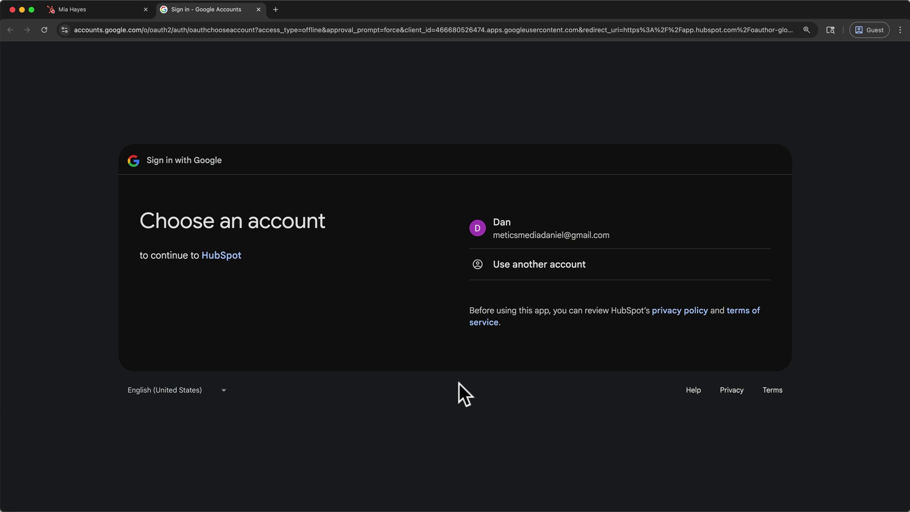
Step: Sign in with the existing Google account and grant HubSpot all requested email permissions
left_click(524, 239)
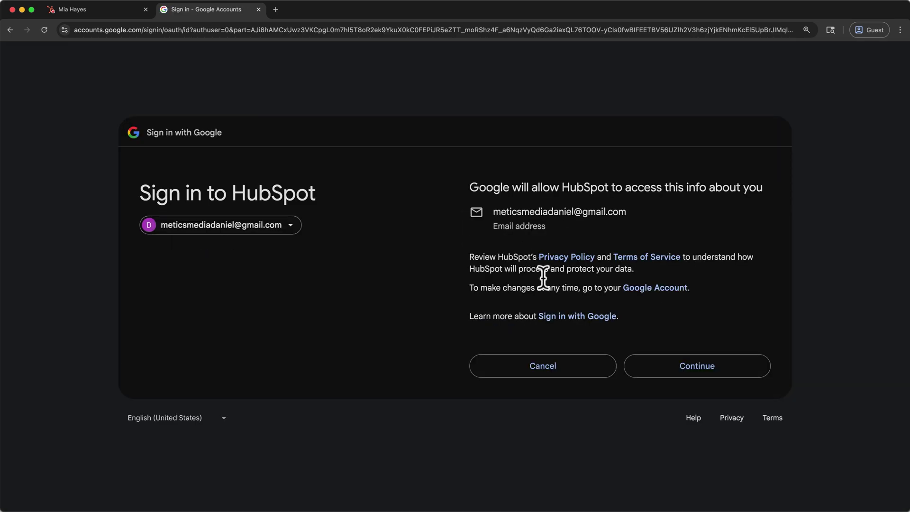
left_click(638, 369)
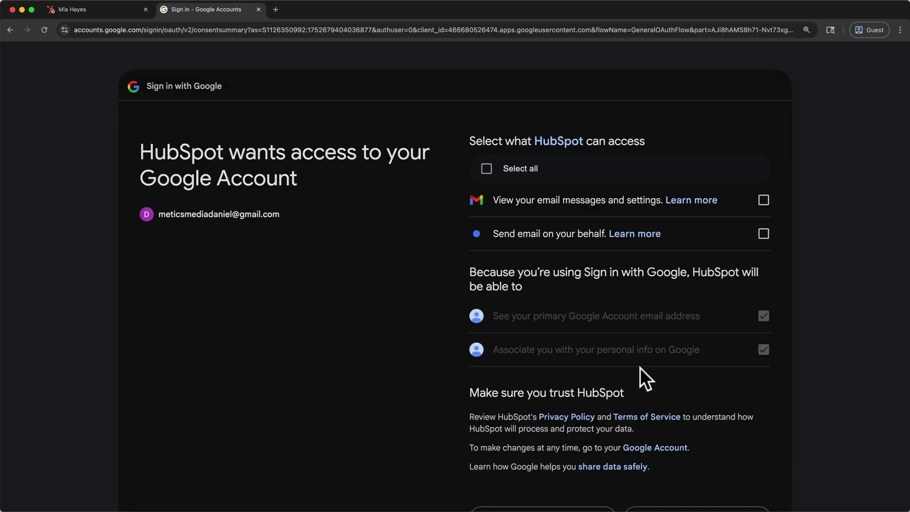
left_click(487, 169)
scroll(488, 175, "down", 3)
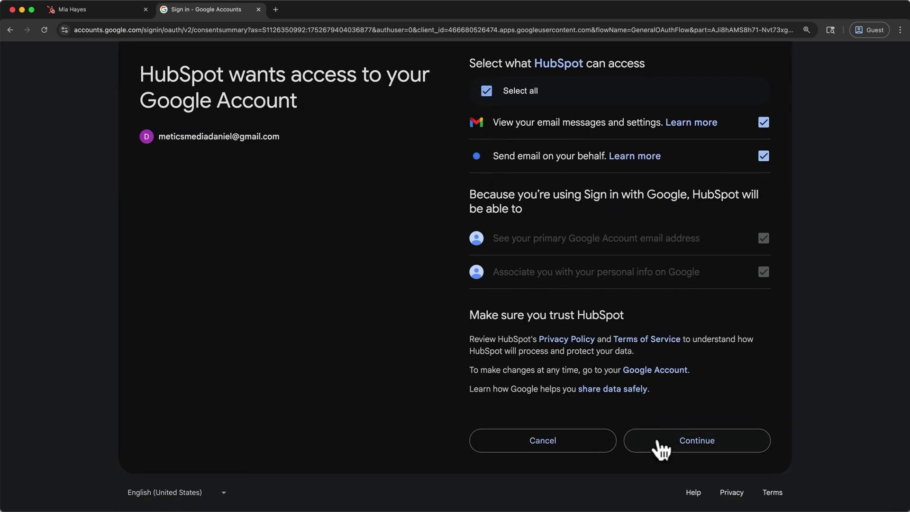
left_click(659, 440)
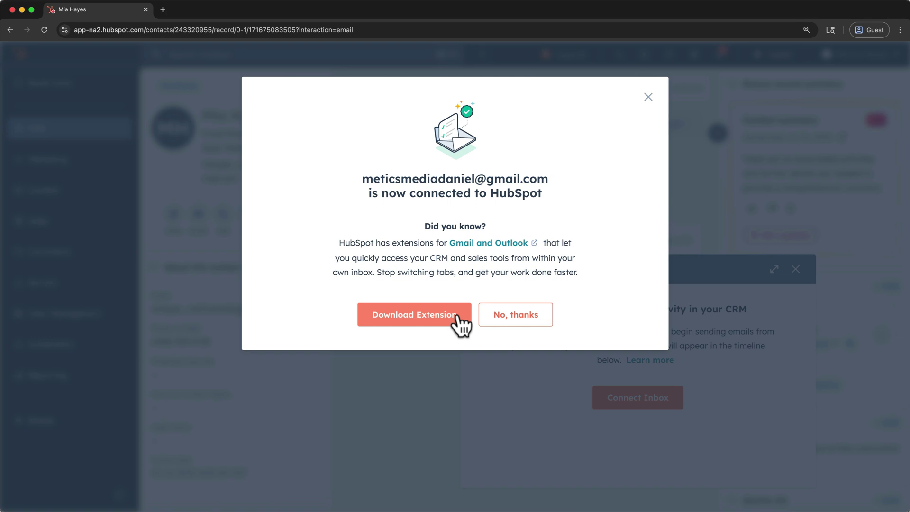
Step: Decline the extension download offer and discard the empty email draft
left_click(544, 323)
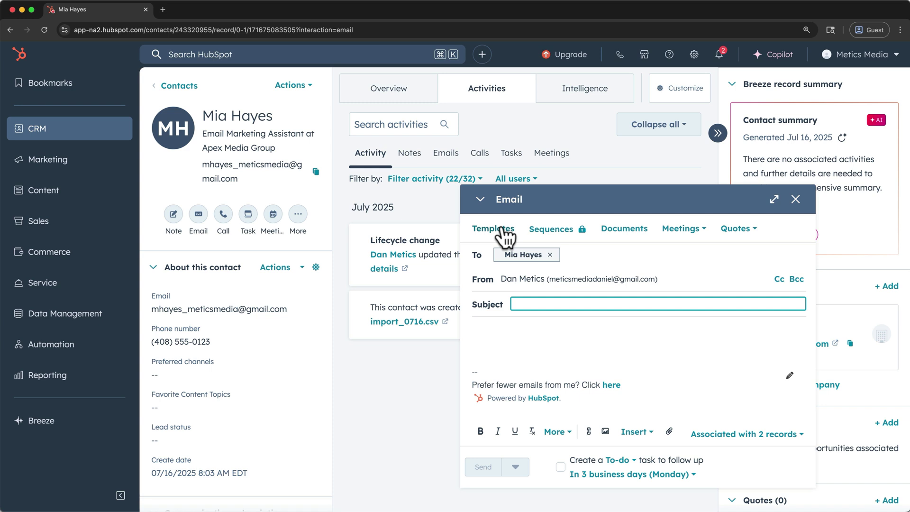
left_click(796, 199)
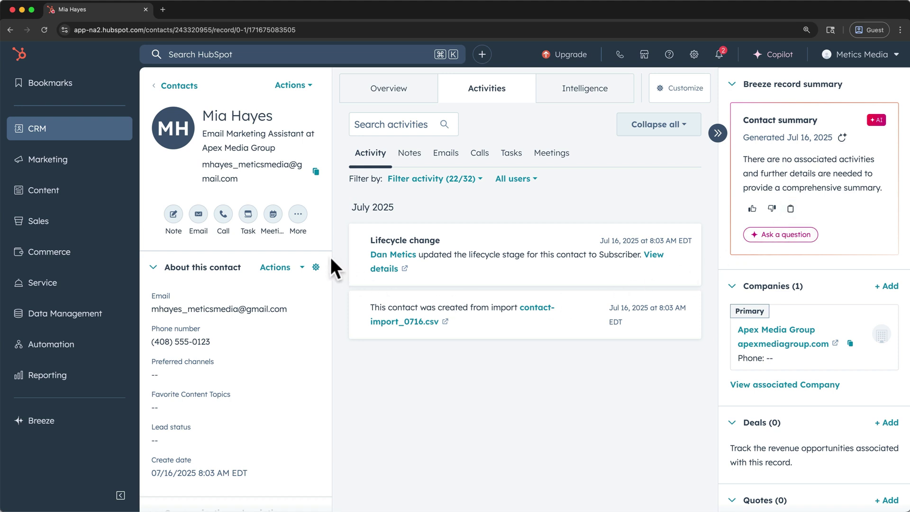
Step: Connect the Google calendar from the contact's Meeting tool, granting all calendar permissions
left_click(273, 216)
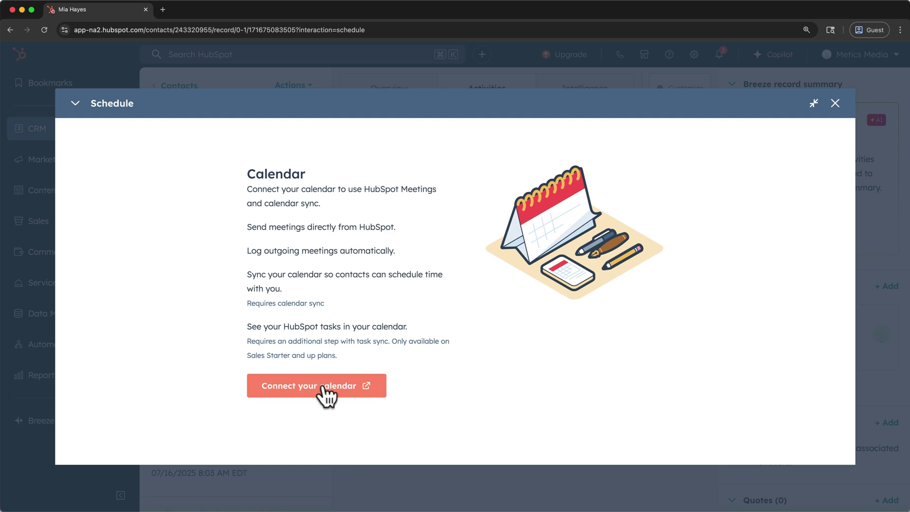
left_click(323, 385)
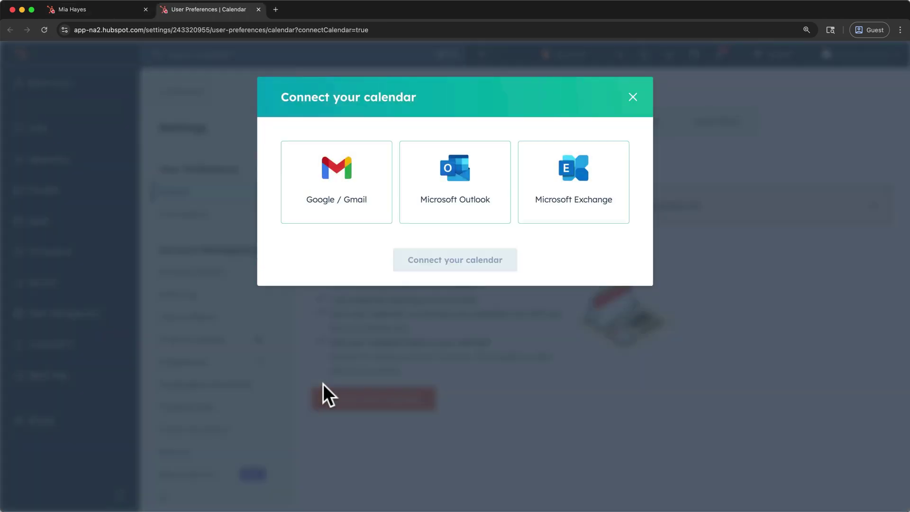
left_click(351, 220)
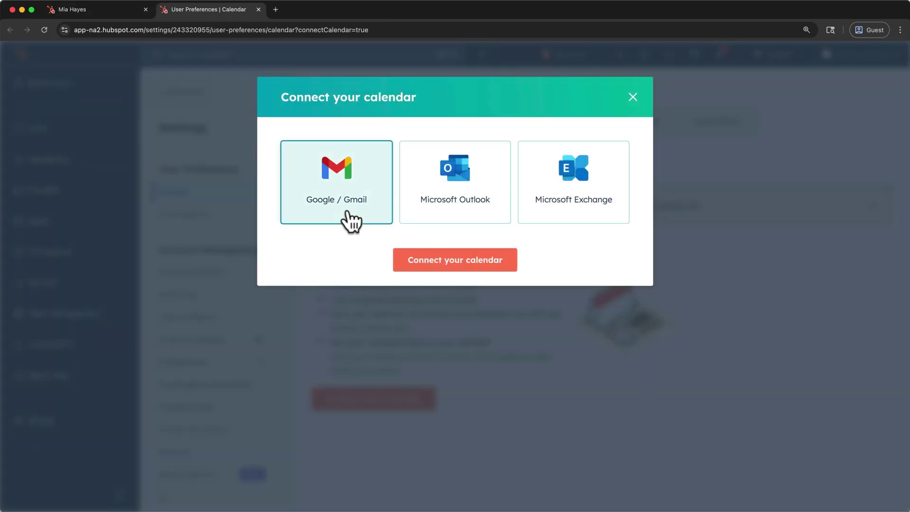
left_click(411, 265)
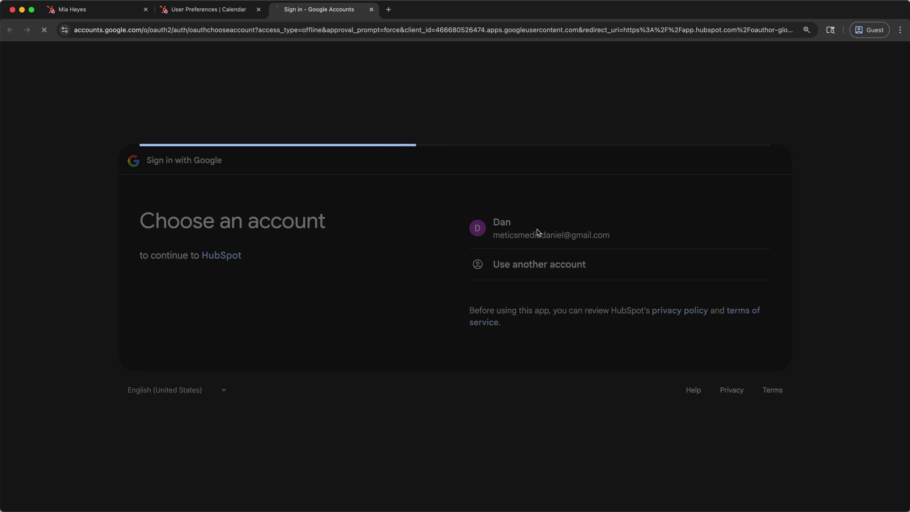
left_click(655, 339)
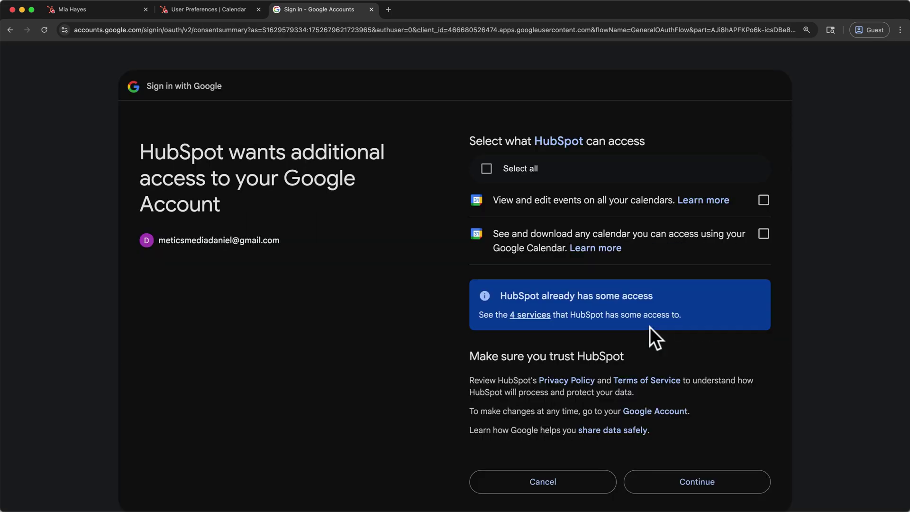
left_click(492, 178)
left_click(642, 478)
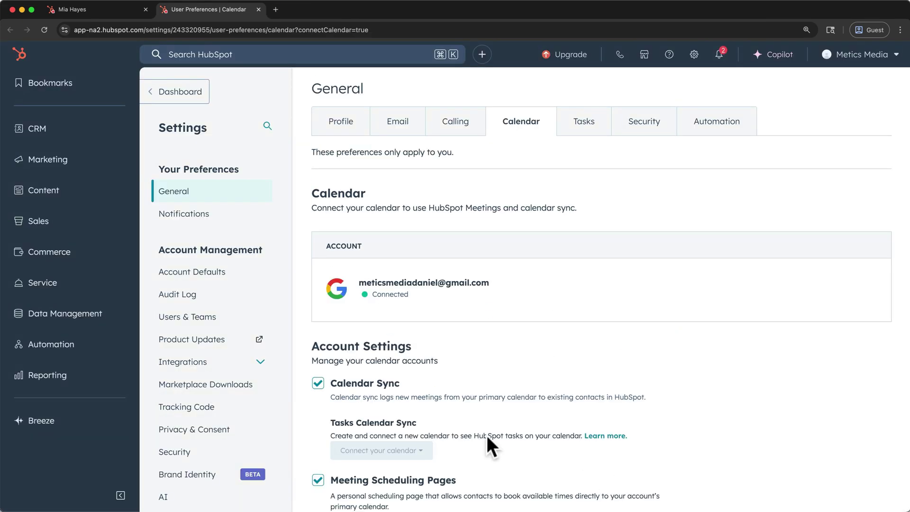
Step: Schedule a 'Quick Chat' meeting with the contact on July 18, 2025 and save it
left_click(259, 10)
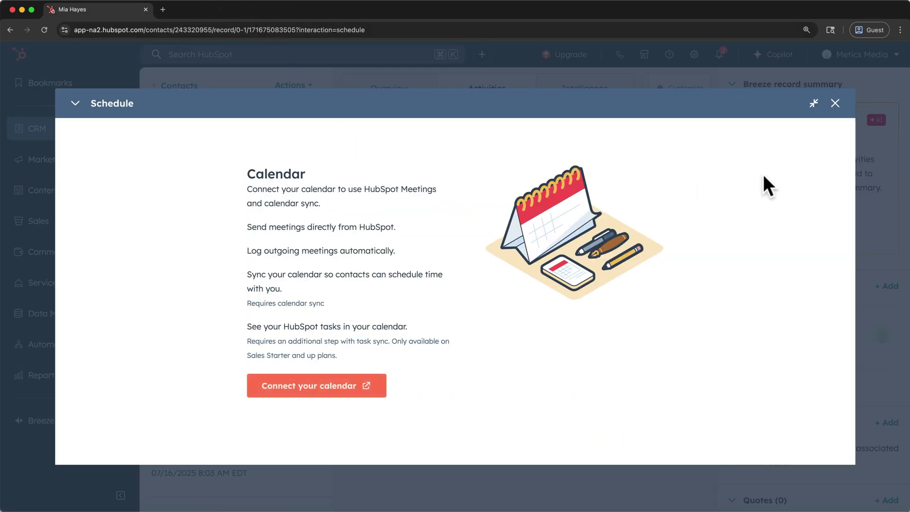
left_click(835, 104)
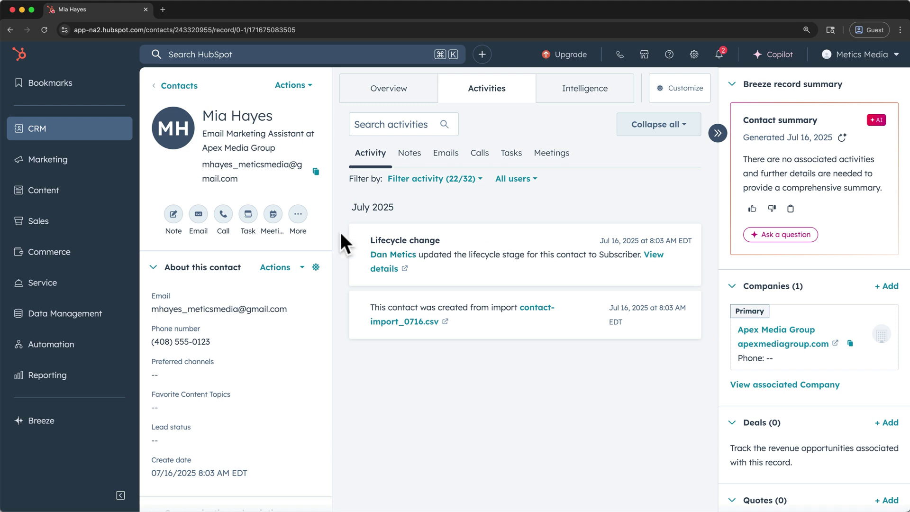
left_click(273, 214)
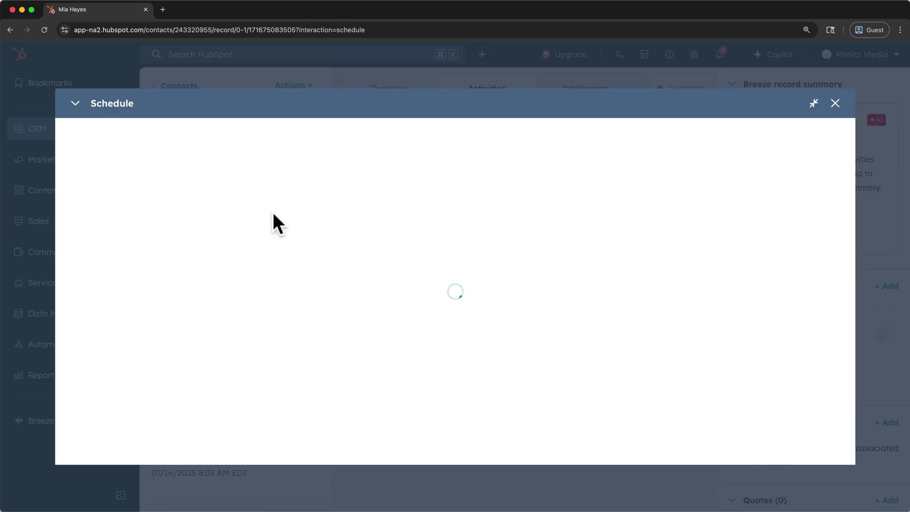
type("Quick C")
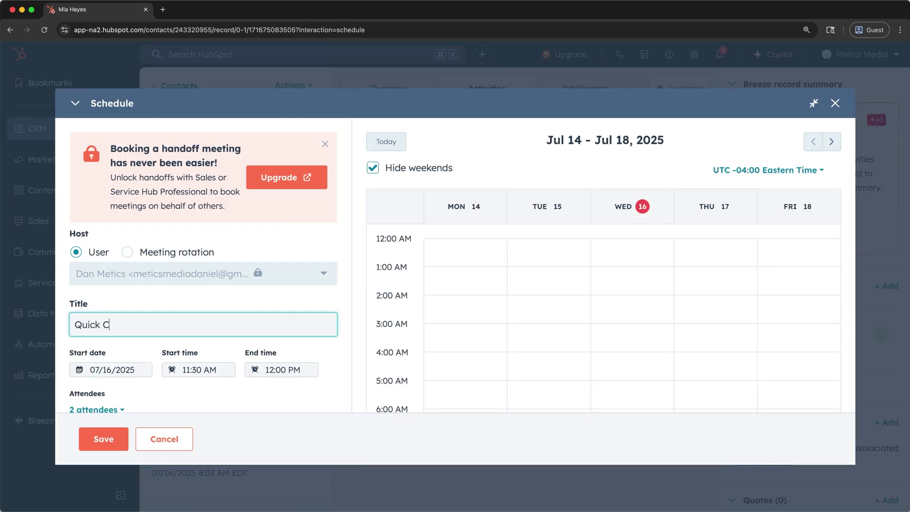
type("hat w/ Mia")
left_click(136, 368)
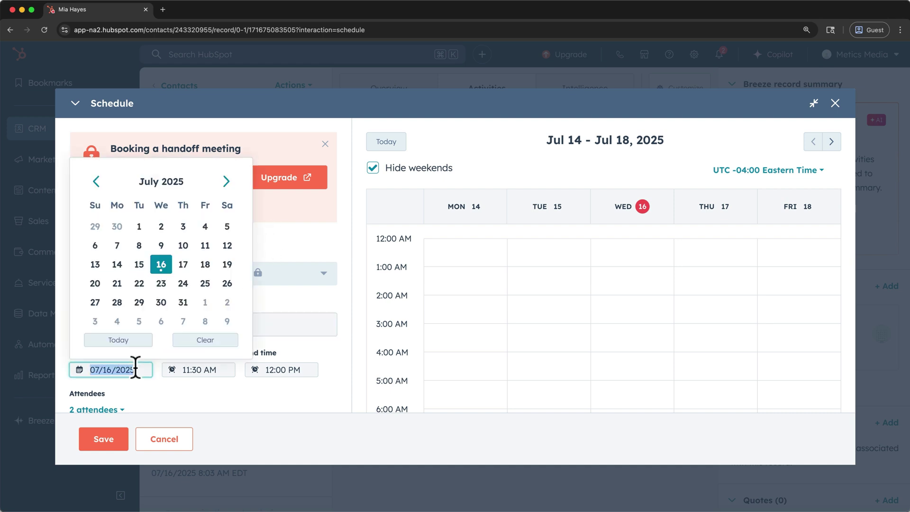
left_click(201, 269)
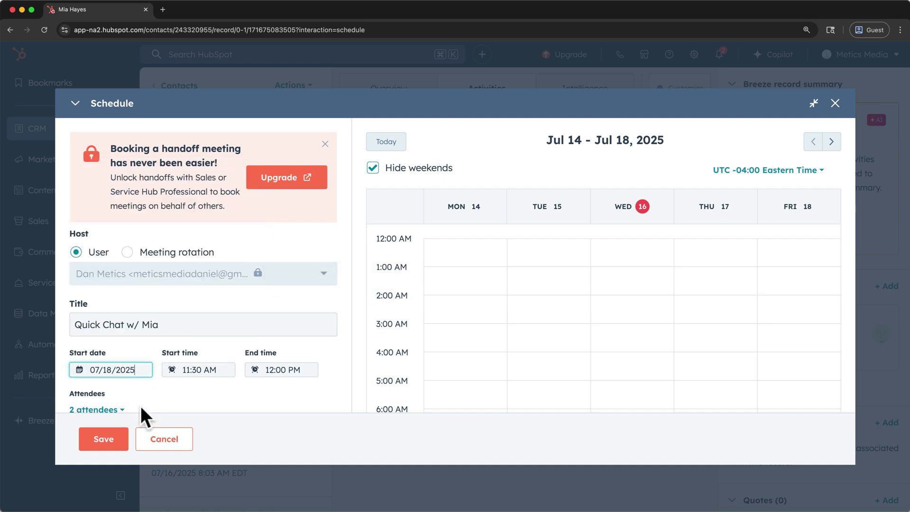
left_click(114, 441)
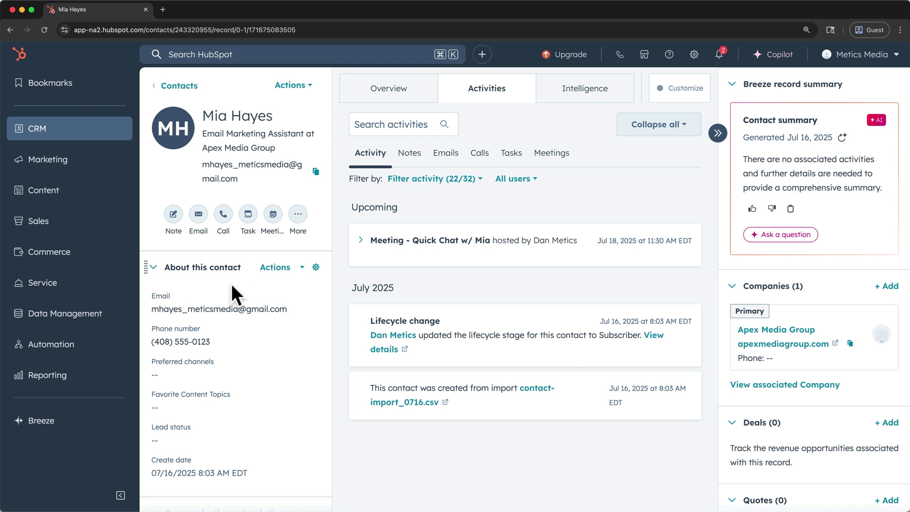
mouse_move(66, 236)
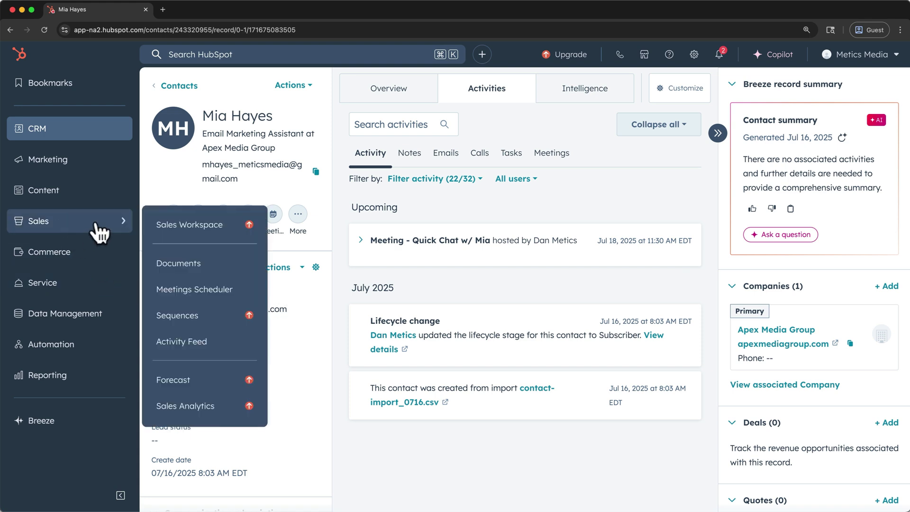
Step: Set up the personal meeting link with guided help and turn on the pre-meeting reminder
left_click(187, 290)
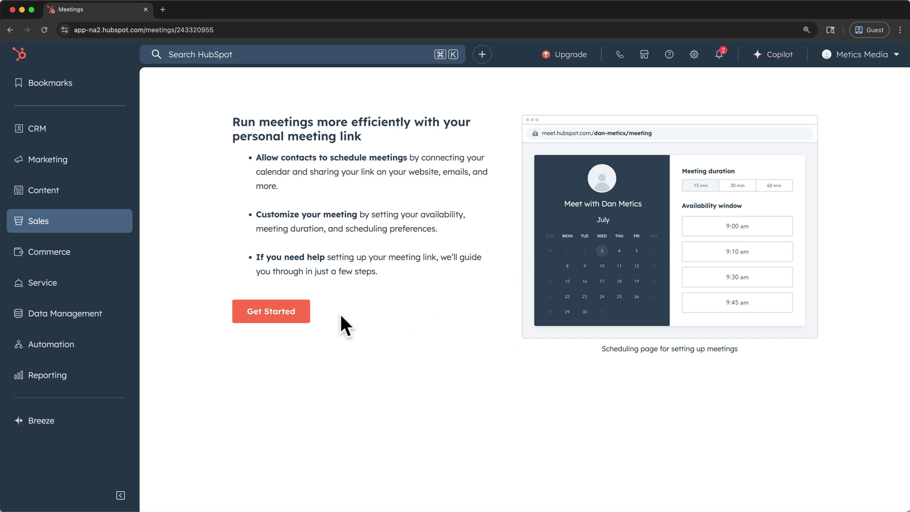
left_click(305, 314)
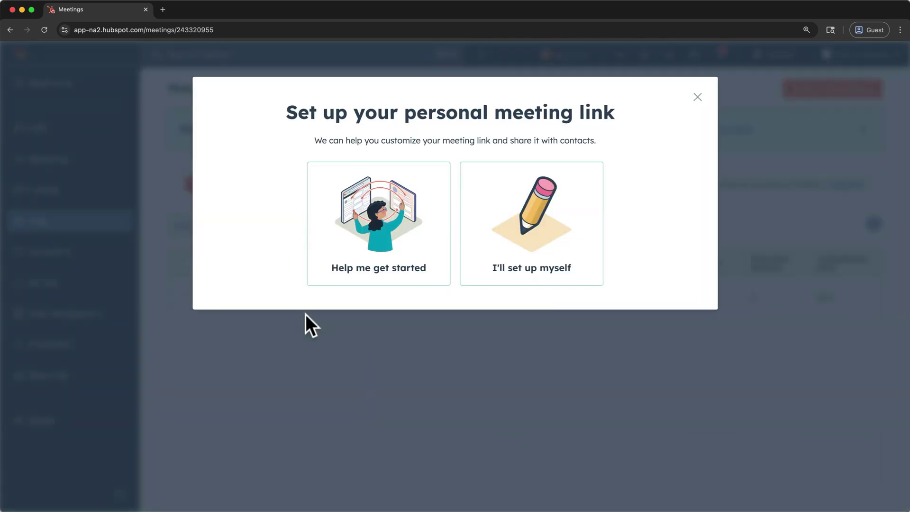
left_click(377, 278)
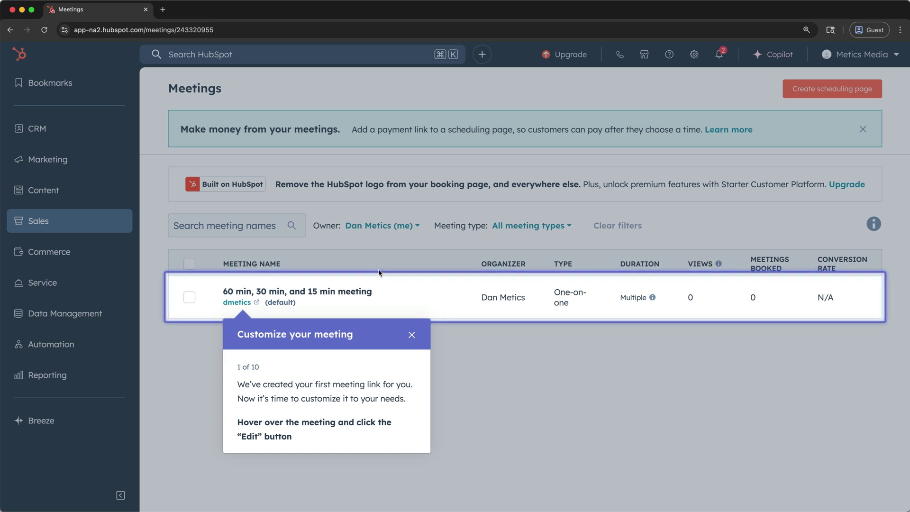
mouse_move(374, 300)
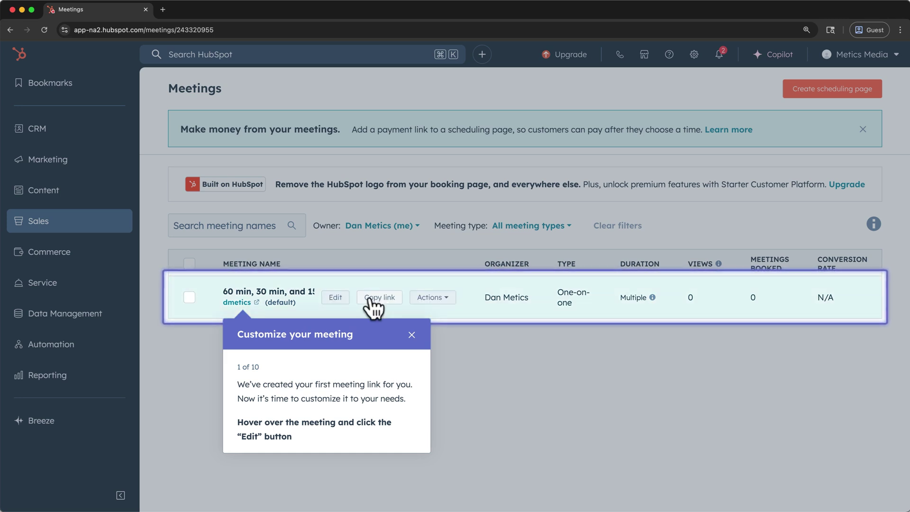
left_click(336, 298)
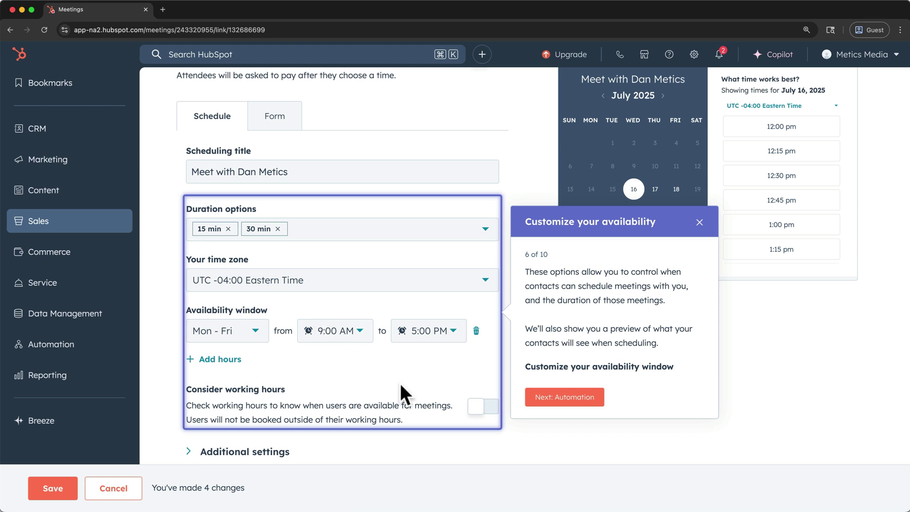
left_click(534, 398)
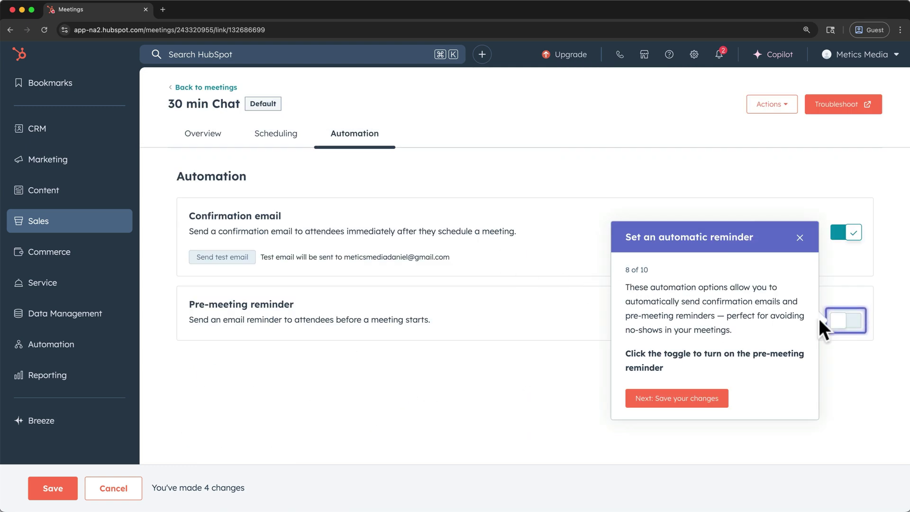
left_click(842, 321)
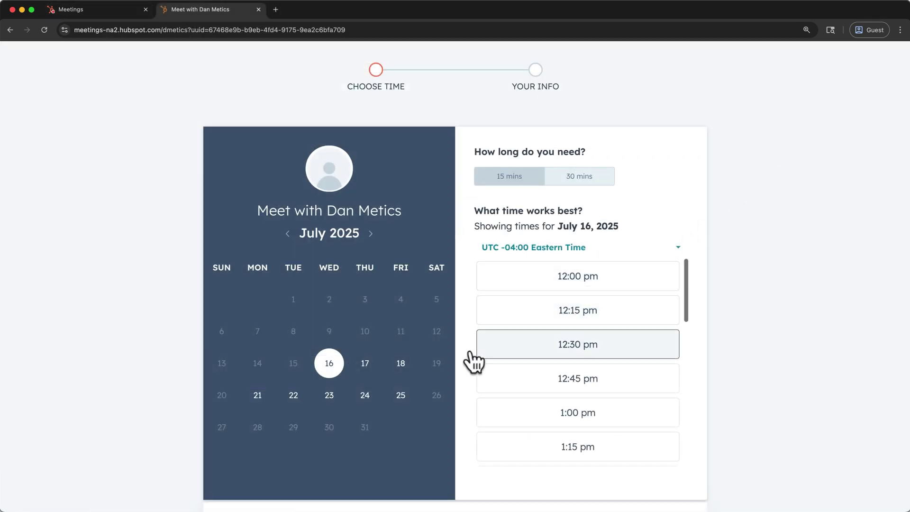
Step: Check the July 18 booking times on the public page, then return to the 30 min Chat link
left_click(401, 364)
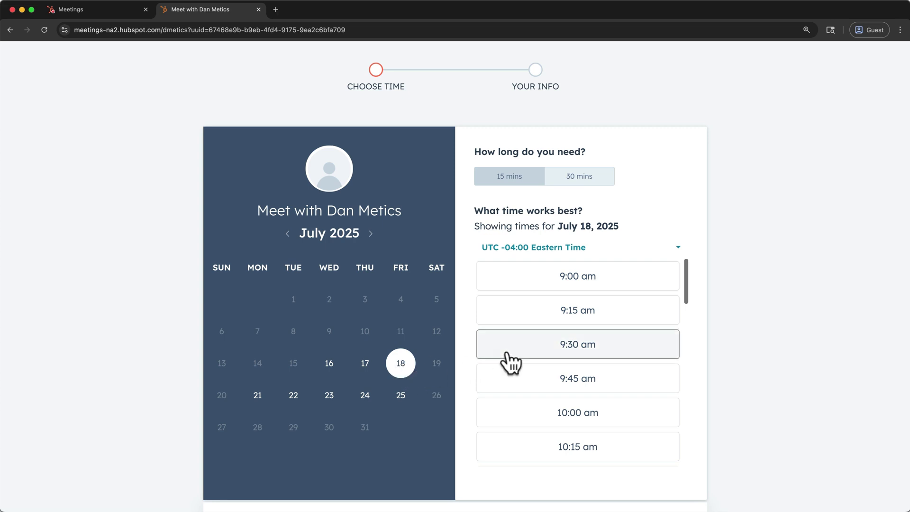
scroll(510, 361, "down", 5)
scroll(511, 365, "down", 3)
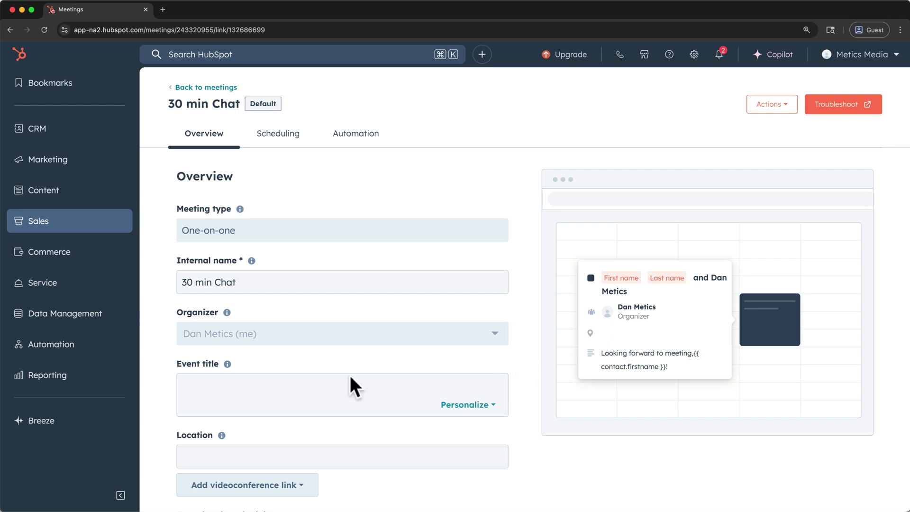
mouse_move(55, 135)
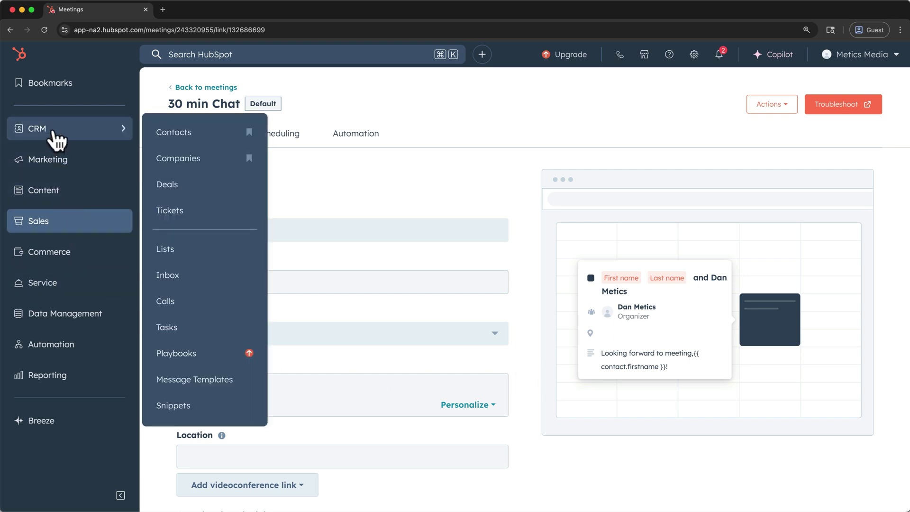
Step: Launch the pipeline setup wizard from the empty Deals list, keeping the pipeline name 'Sales Pipeline'
left_click(178, 185)
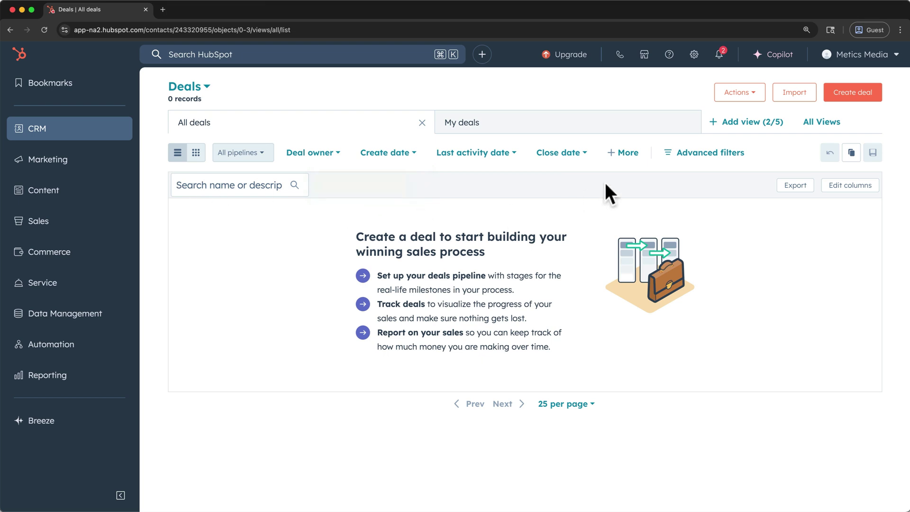
left_click(838, 95)
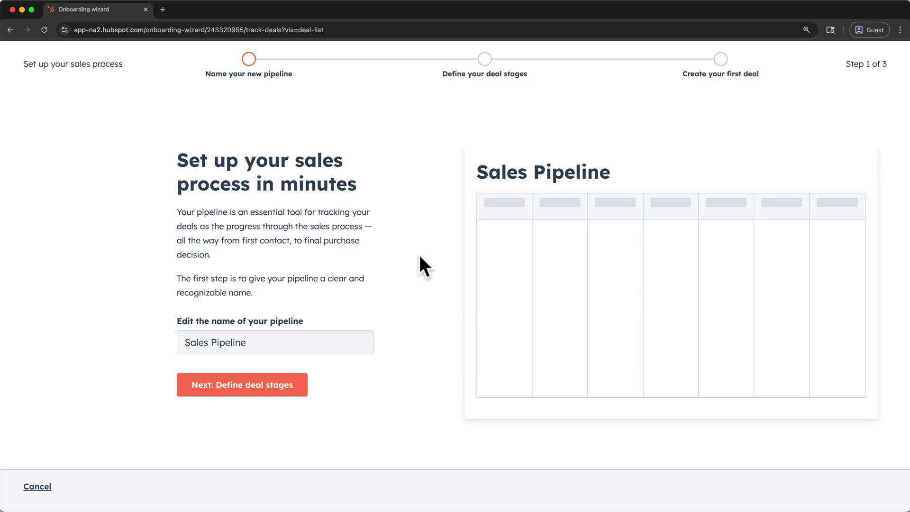
left_click(349, 343)
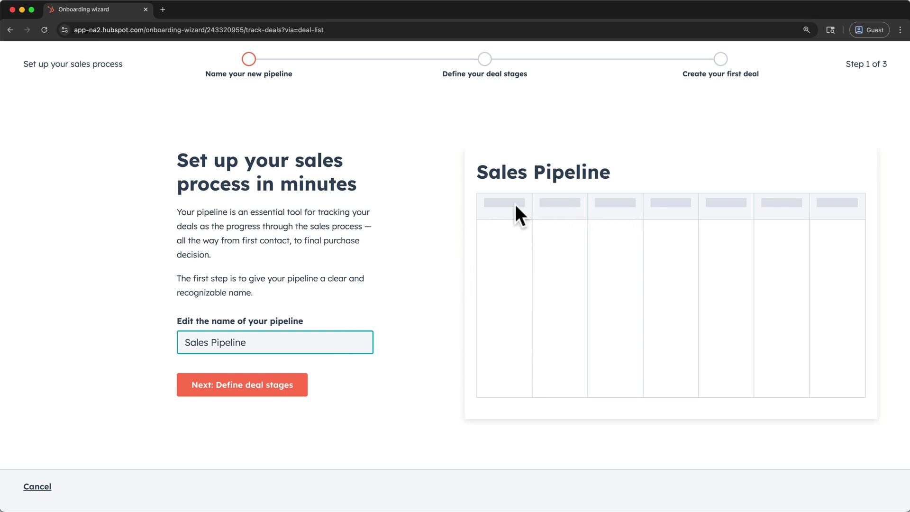
Step: Rename Qualified To Buy to Qualified and delete the Presentation Scheduled and Decision Maker Bought-In stages
left_click(300, 388)
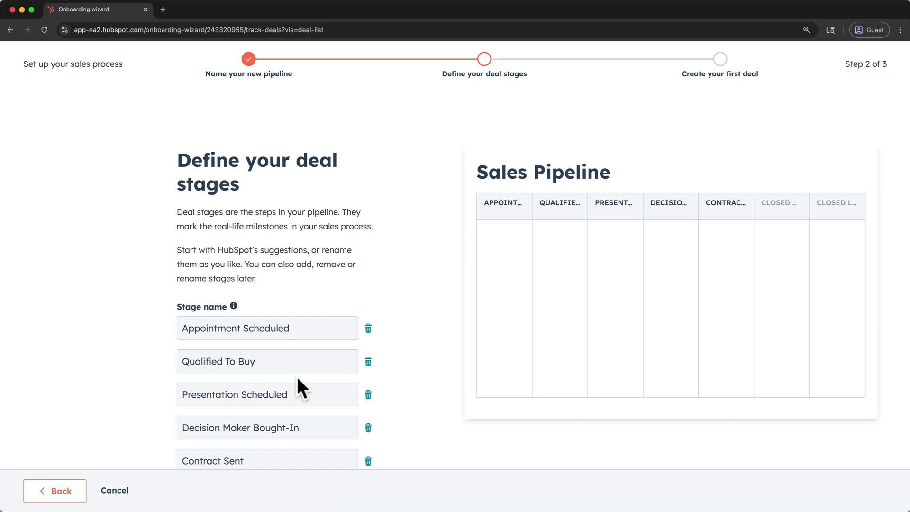
left_click(280, 363)
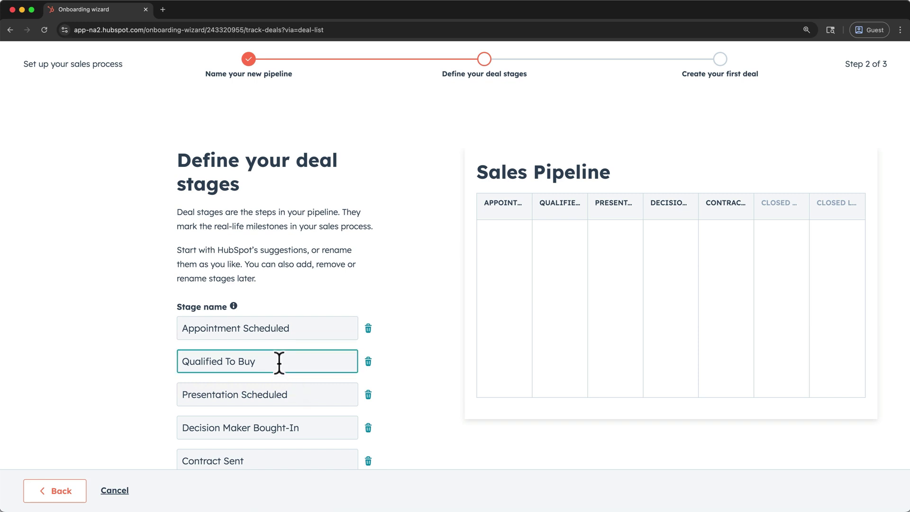
key("BackSpace")
key("BackSpace")
key("BackSpace")
key("BackSpace")
key("BackSpace")
key("BackSpace")
key("BackSpace")
scroll(220, 404, "down", 3)
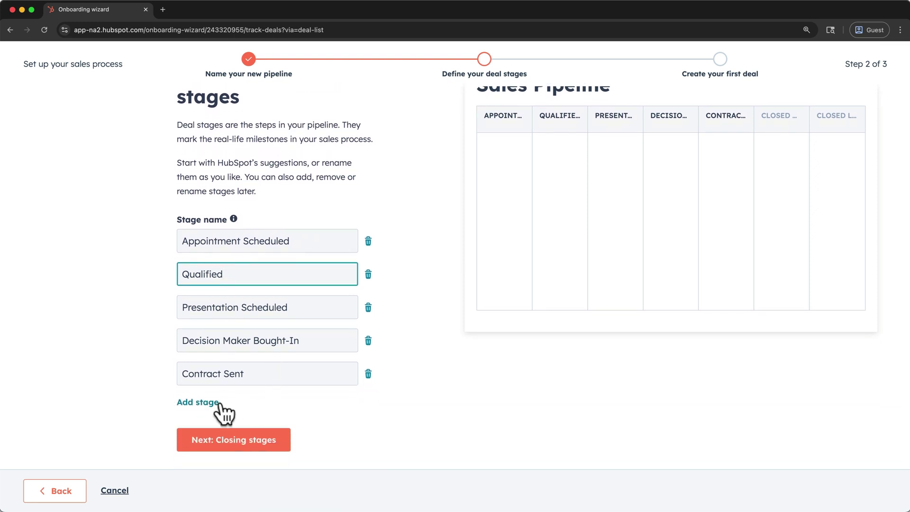
left_click(209, 402)
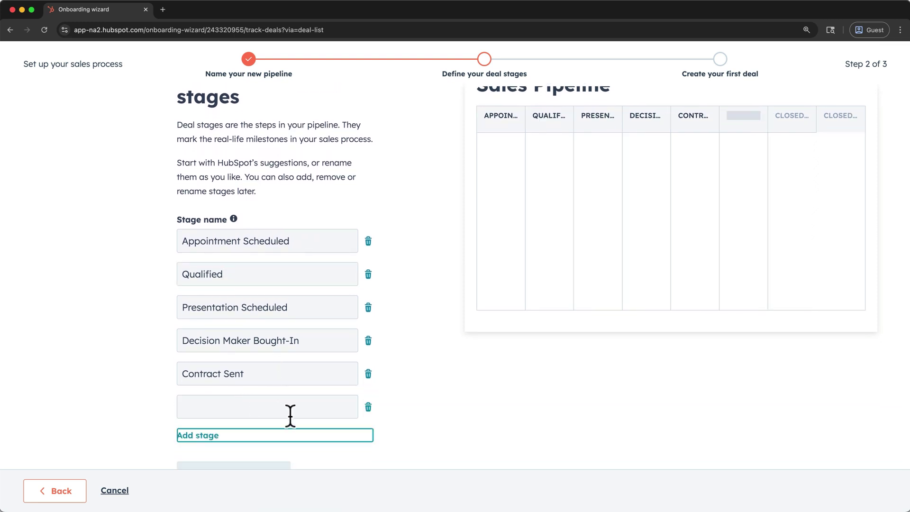
left_click(367, 408)
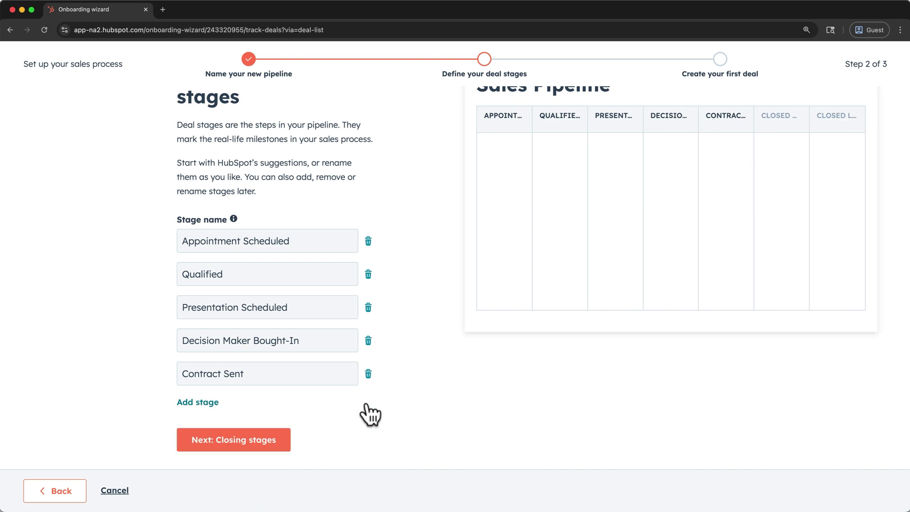
left_click(369, 308)
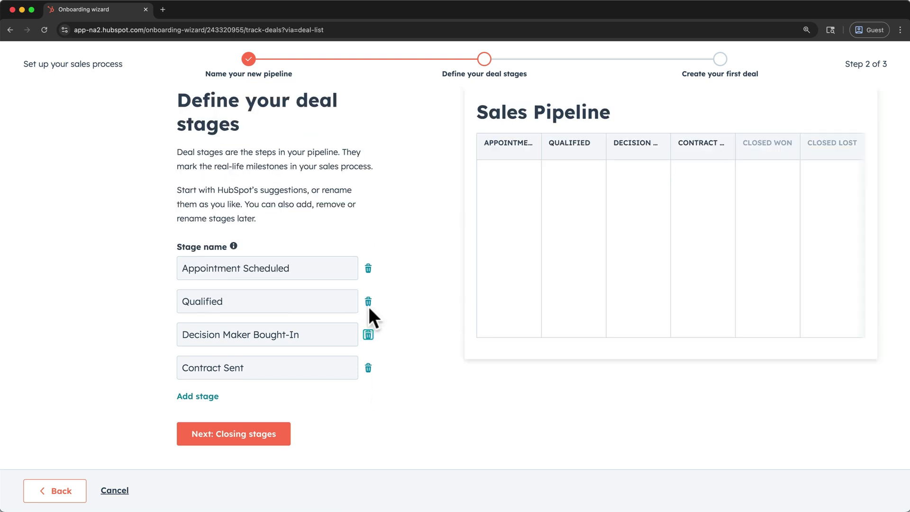
left_click(368, 335)
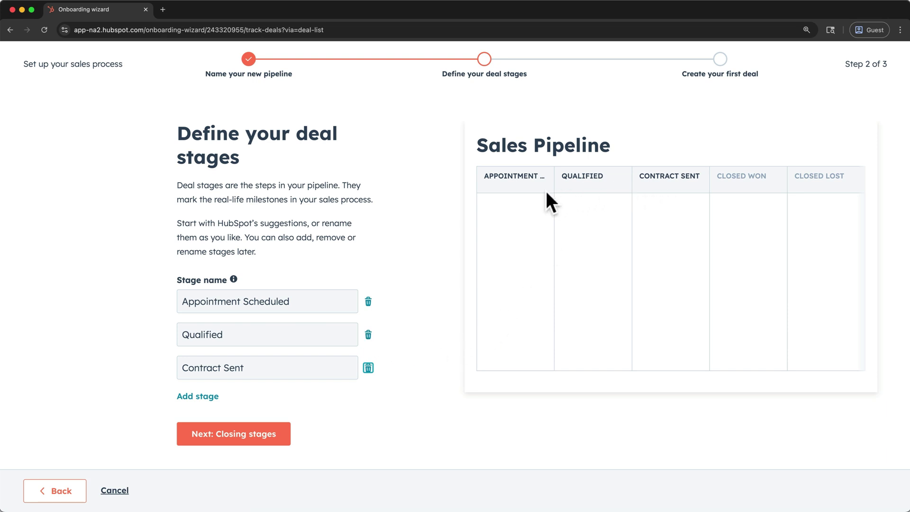
Step: Rename the closing stages Closed Won and Closed Lost to Won and Lost
left_click(280, 434)
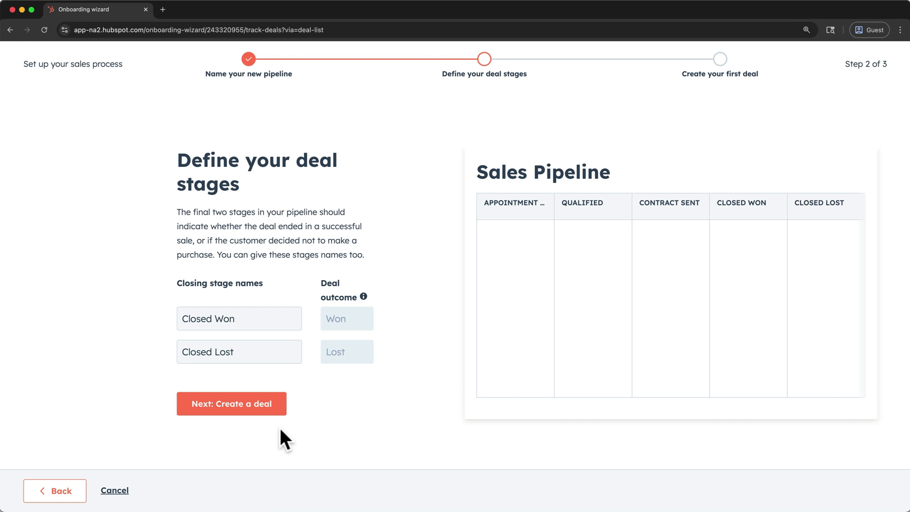
double_click(228, 319)
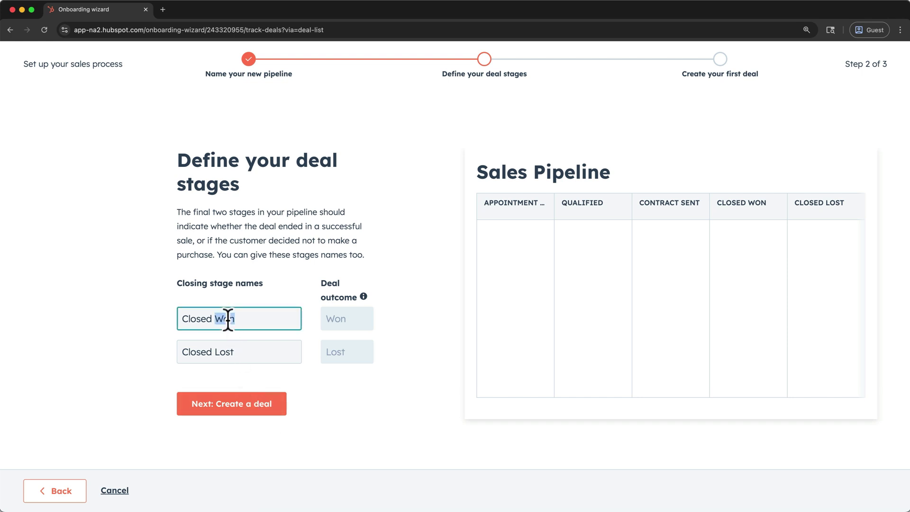
double_click(225, 351)
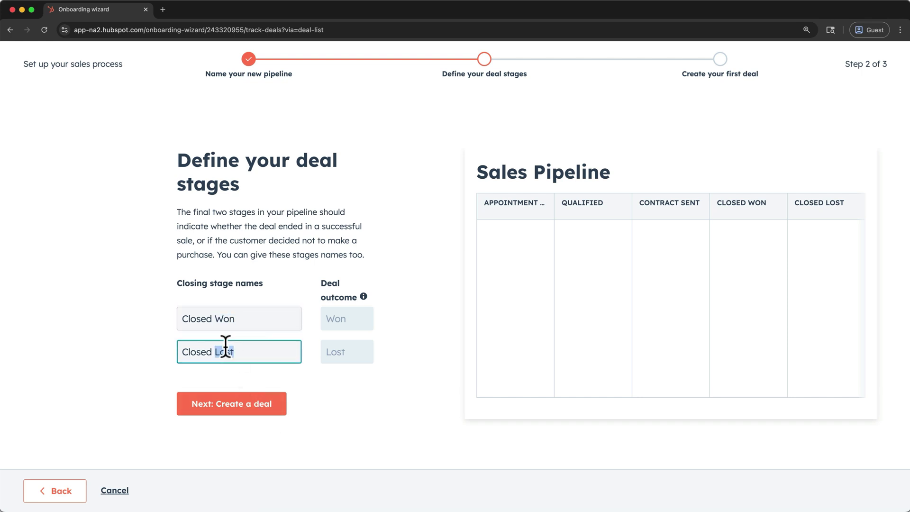
left_click_drag(215, 319, 179, 320)
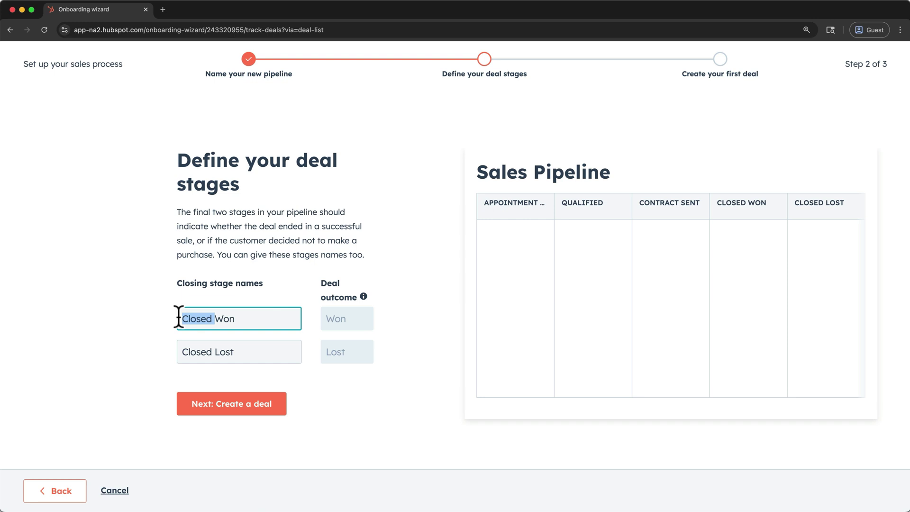
key("BackSpace")
left_click_drag(214, 352, 182, 352)
key("BackSpace")
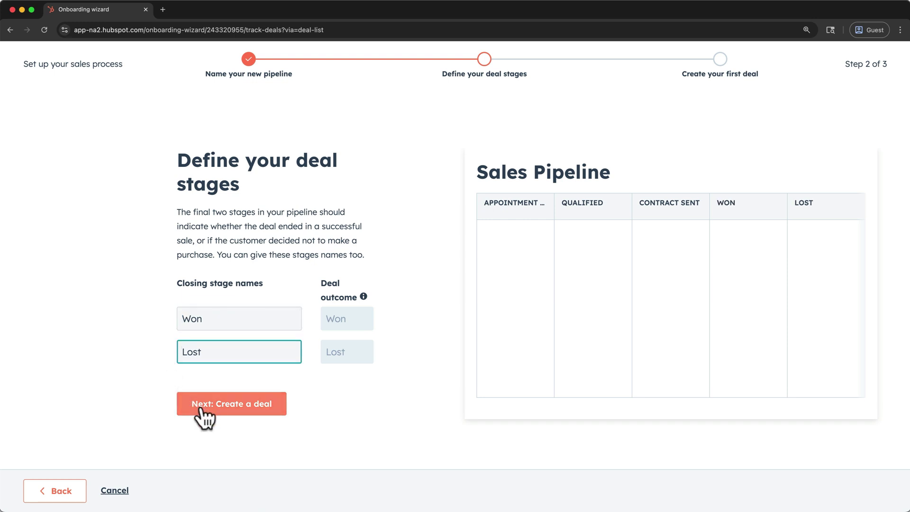
left_click(201, 409)
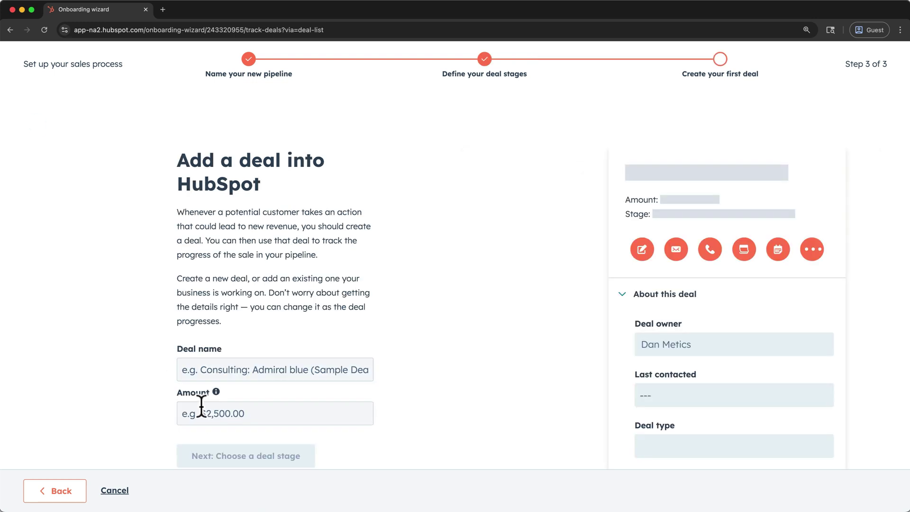
Step: Enter the first deal 'Apex Media Group Sponsorship' with an amount of 10000
left_click(230, 371)
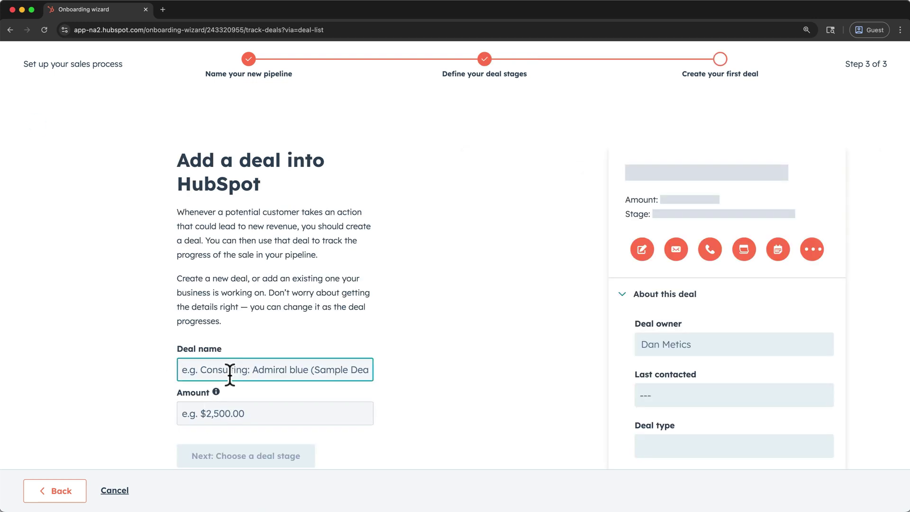
type("Apex Media Group Sponsorship")
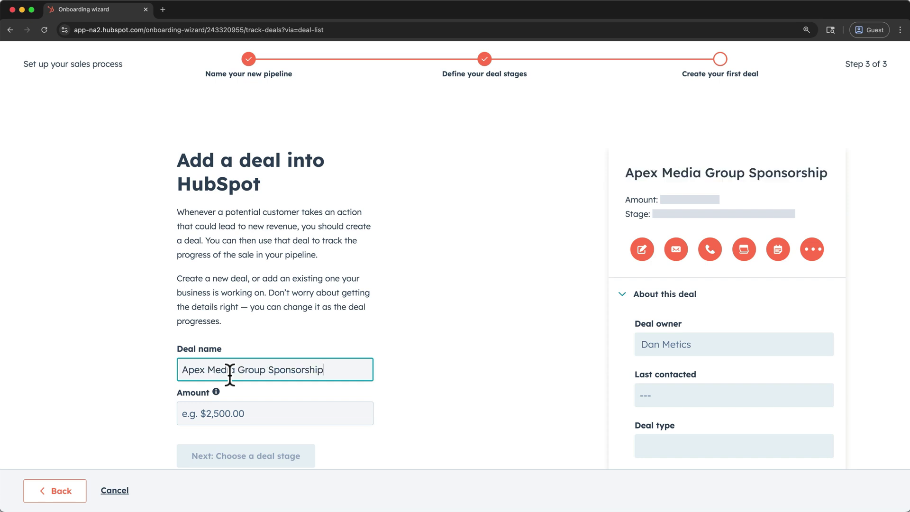
left_click(227, 406)
type("10000")
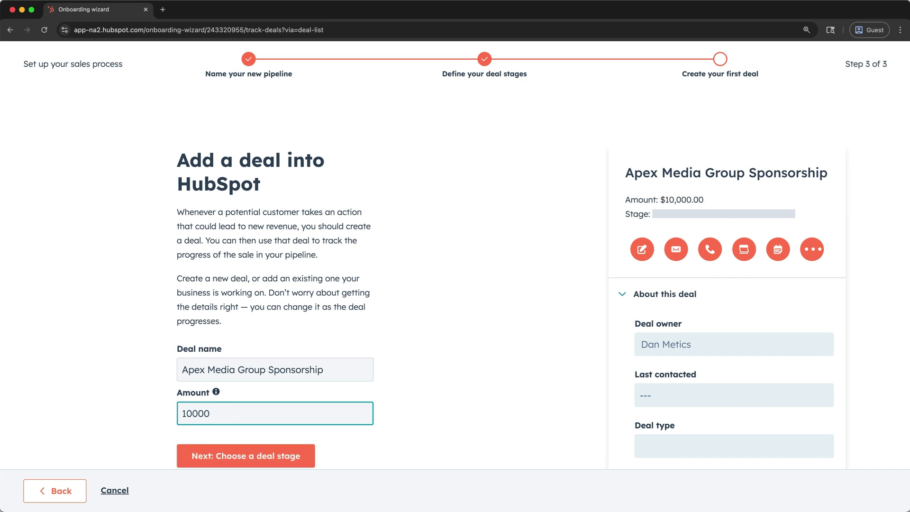
left_click(250, 456)
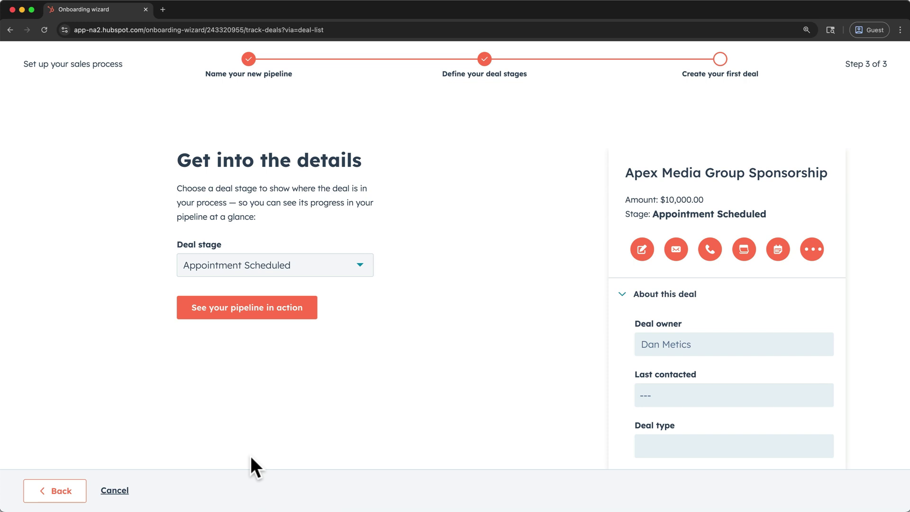
Step: Keep the deal in Appointment Scheduled and finish setup to show the Deals board
left_click(330, 271)
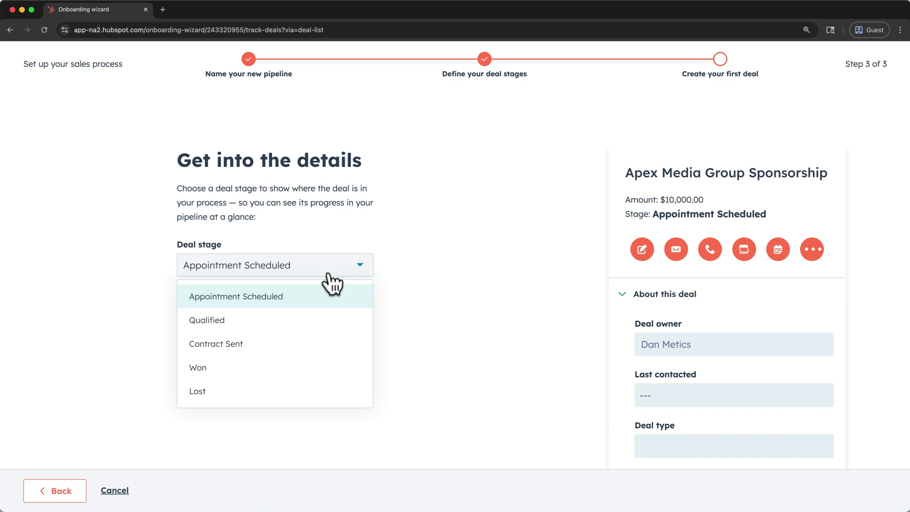
left_click(321, 291)
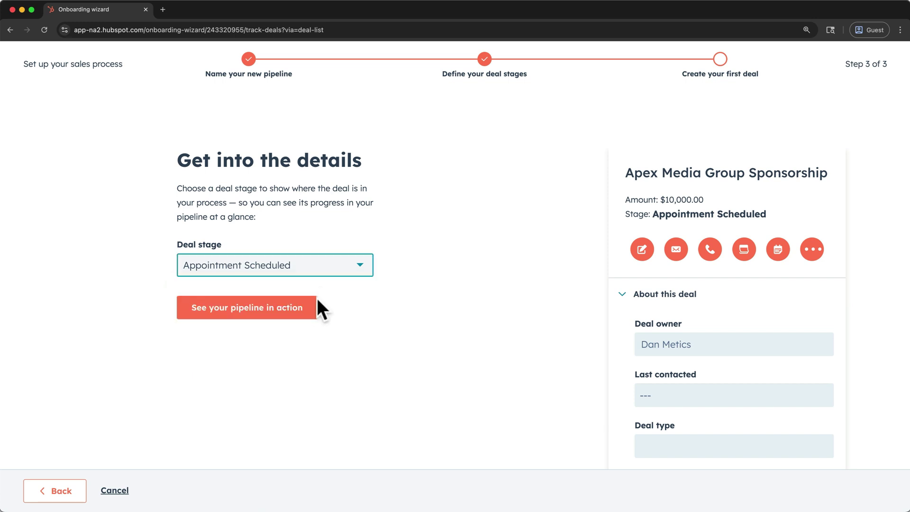
left_click(314, 309)
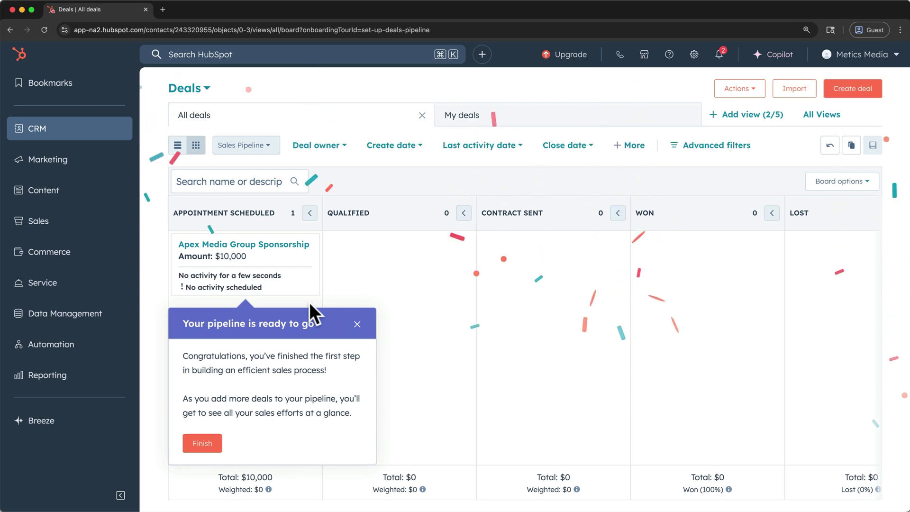
left_click(212, 443)
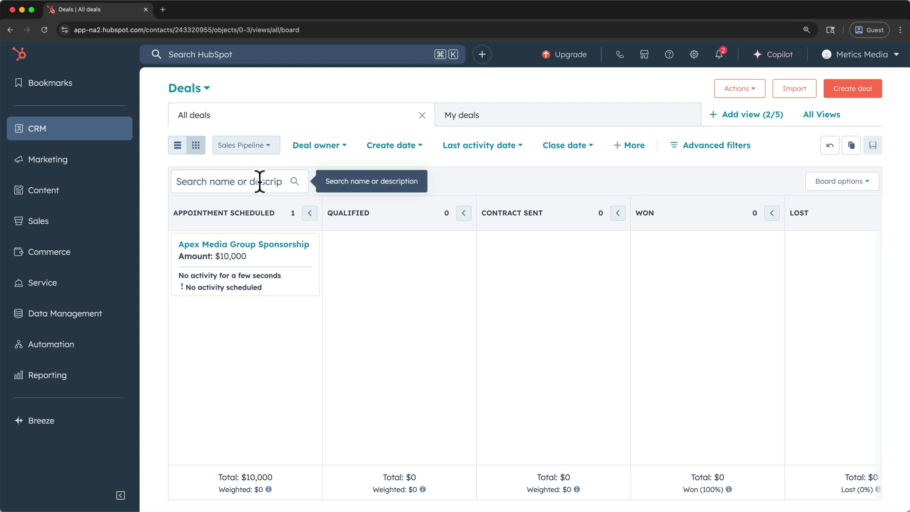
Step: Drag the Apex Media Group Sponsorship card from Appointment Scheduled into the Qualified column
left_click(309, 214)
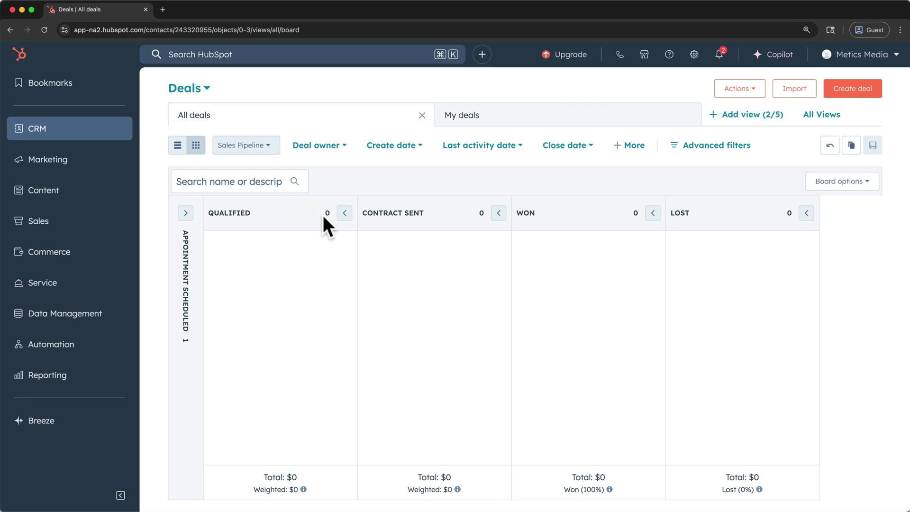
left_click(345, 213)
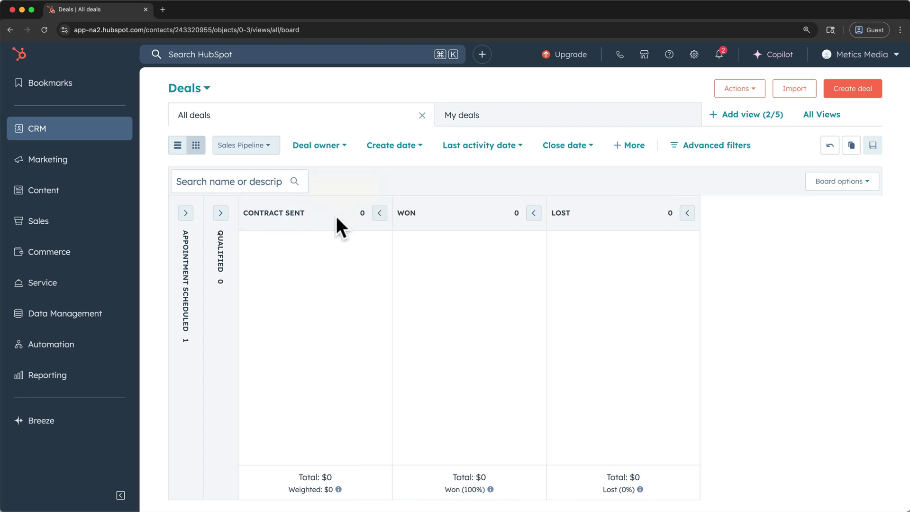
left_click(221, 213)
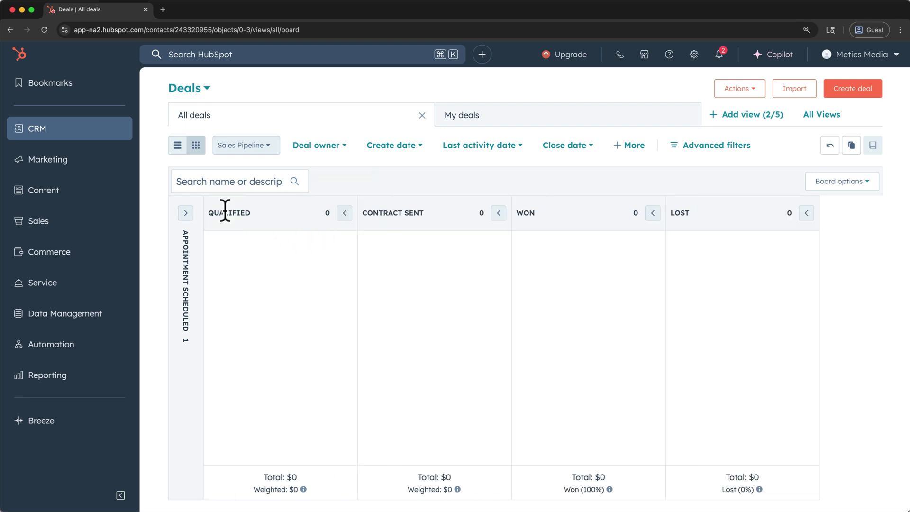
left_click(185, 214)
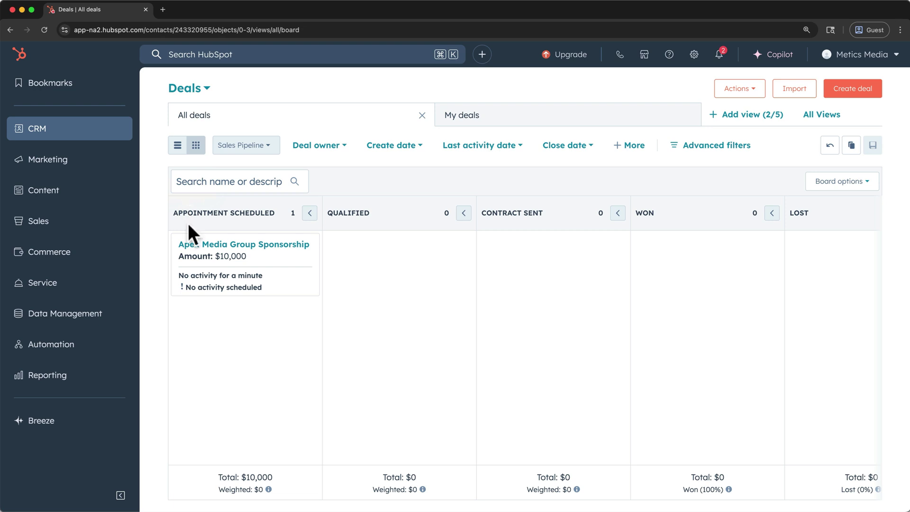
left_click_drag(274, 260, 391, 260)
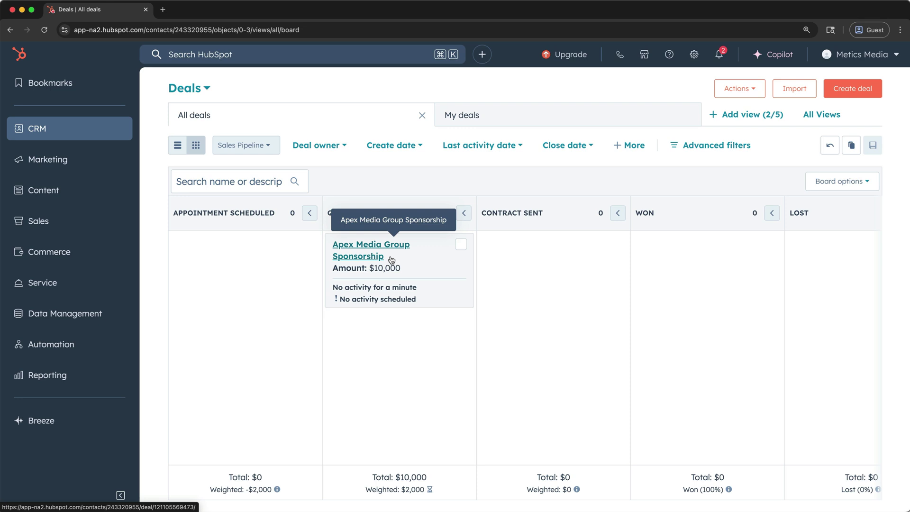
Step: Set the Apex Media Group Sponsorship deal's type to New Business and view its activity timeline
left_click(358, 247)
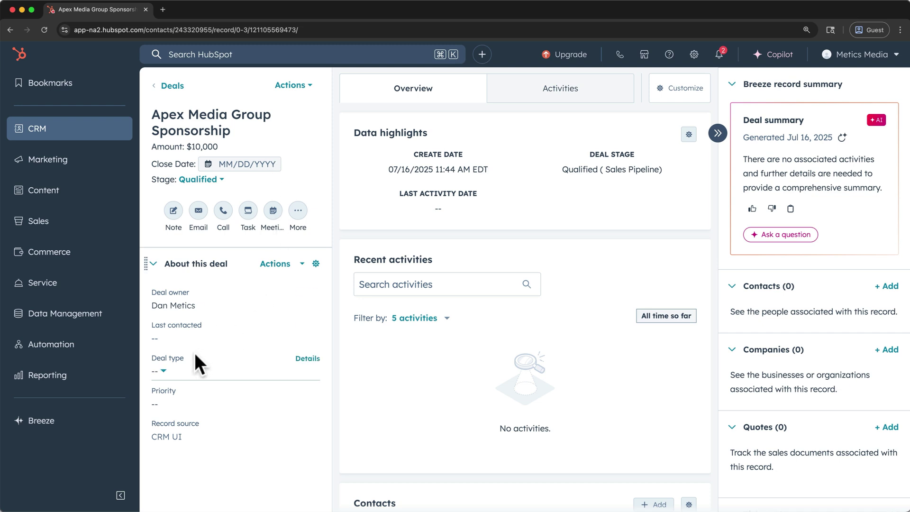
left_click(167, 373)
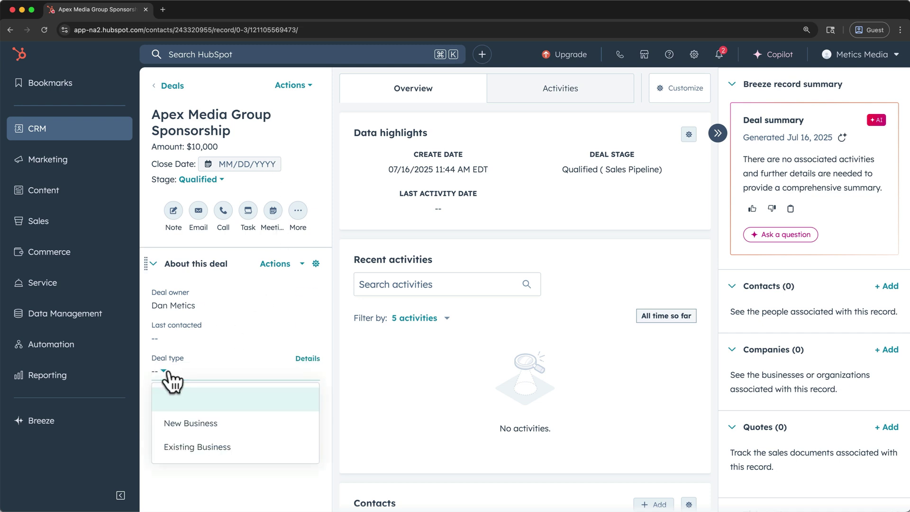
left_click(187, 425)
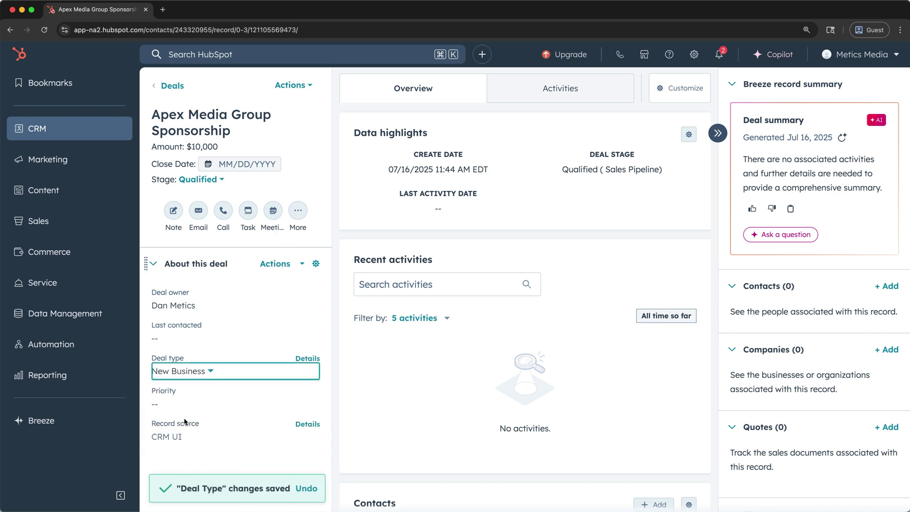
left_click(514, 106)
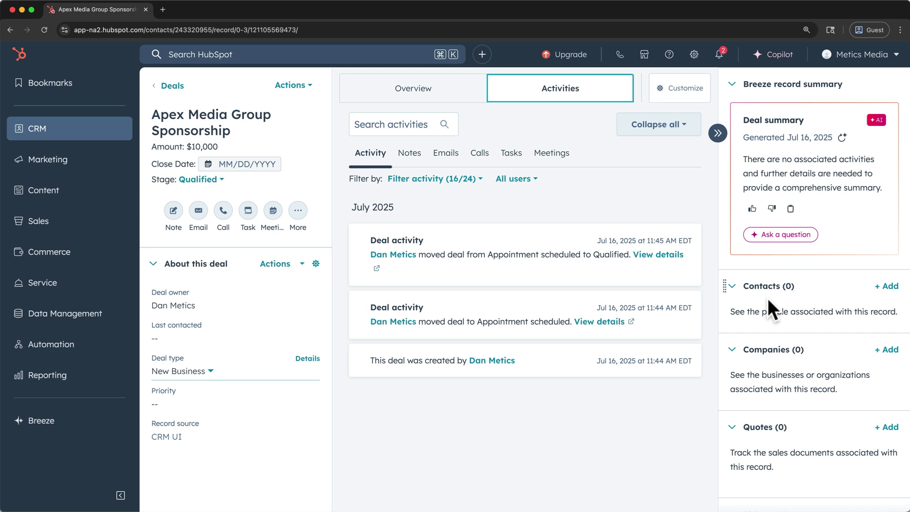
Step: Associate the Apex Media Group contact with the sponsorship deal
left_click(884, 287)
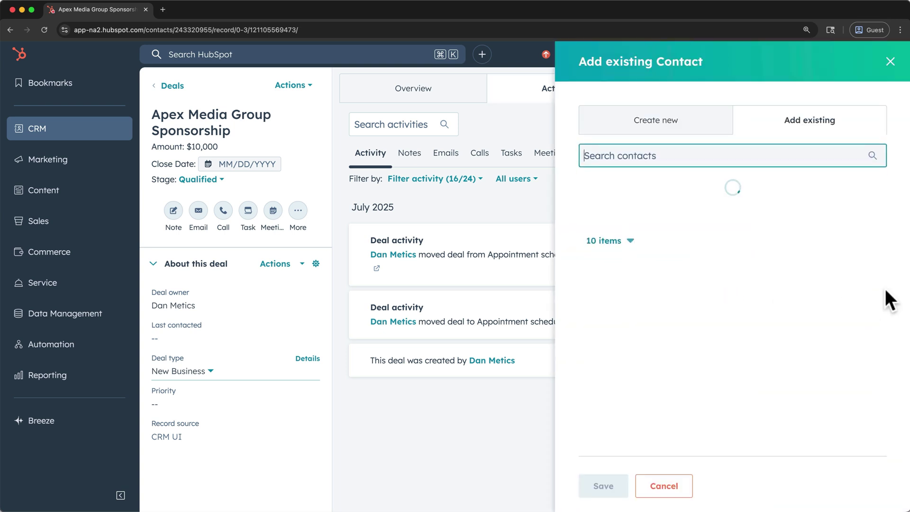
left_click(614, 346)
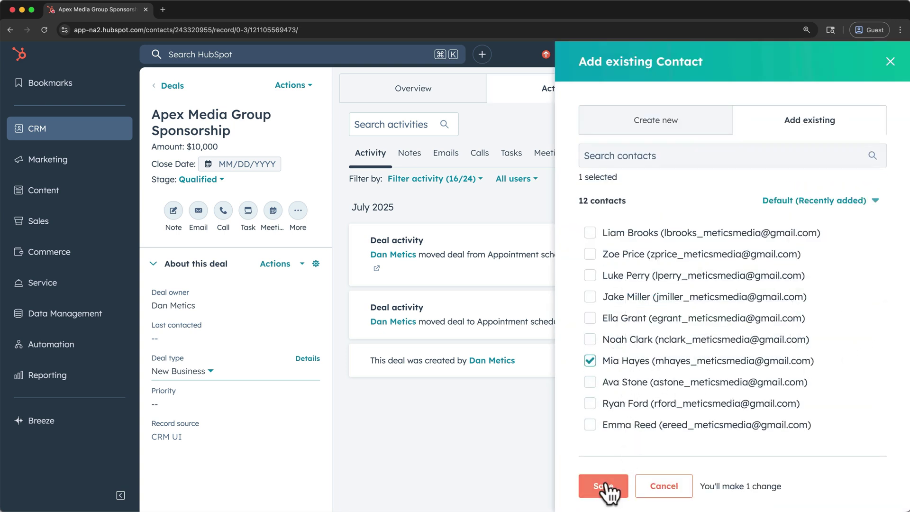
left_click(606, 488)
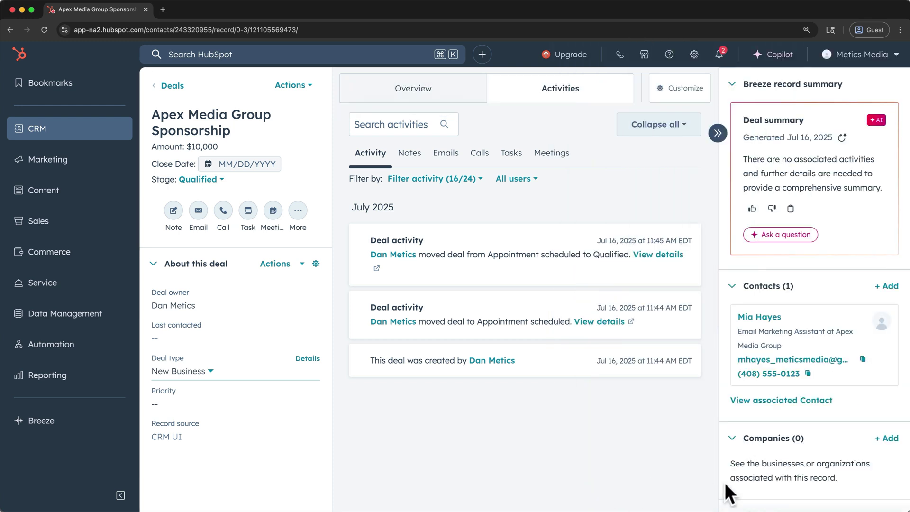
Step: Link the Apex Media Group company to the deal as its primary company
left_click(885, 438)
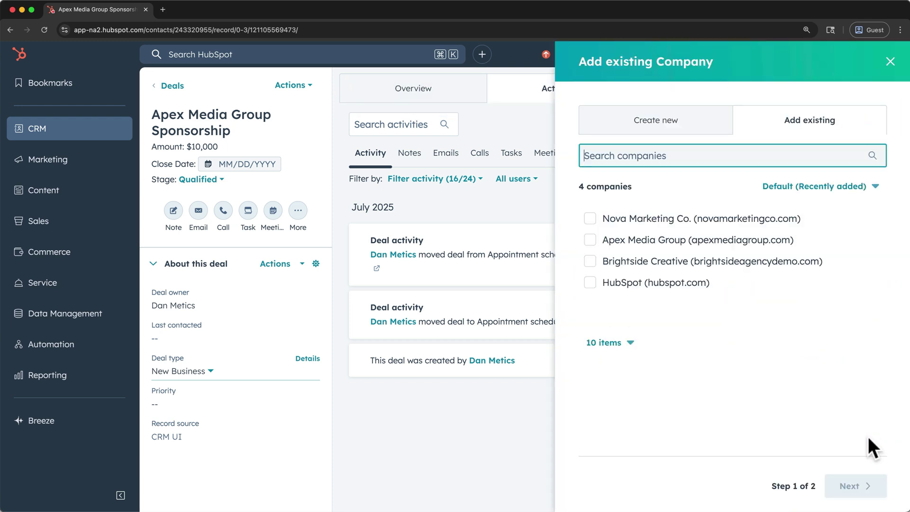
left_click(660, 241)
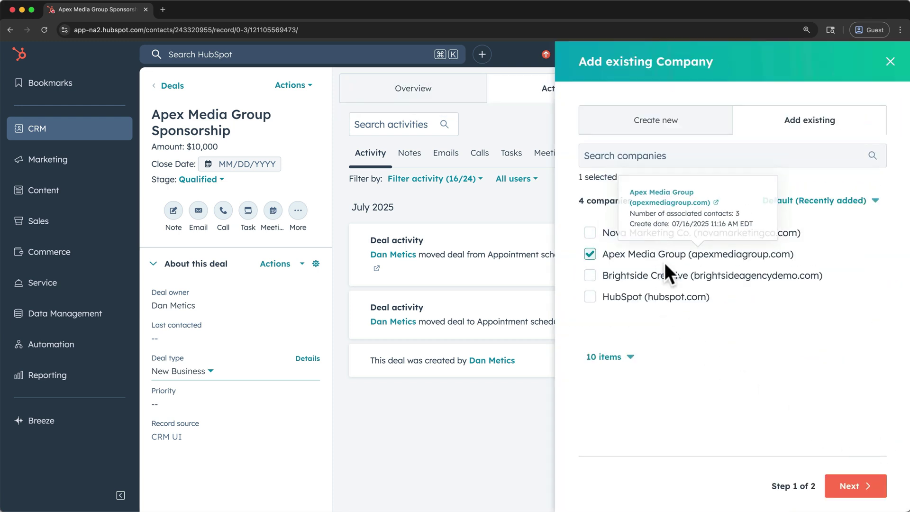
left_click(832, 478)
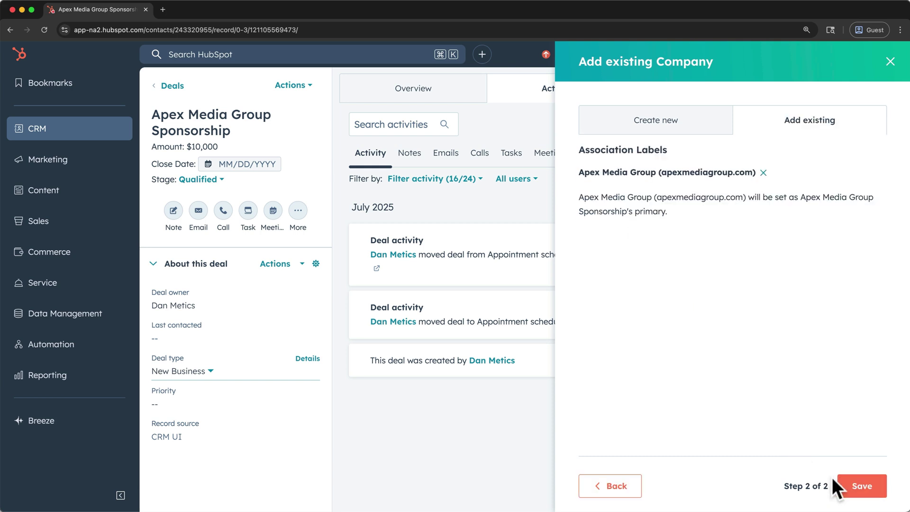
left_click(862, 493)
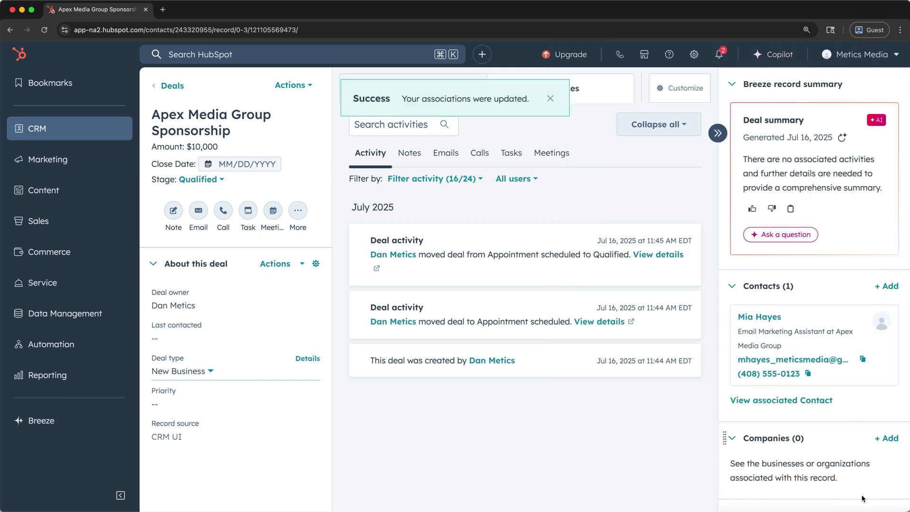
Step: Open the associated contact's record and scroll to its Companies and Deals cards
left_click(767, 319)
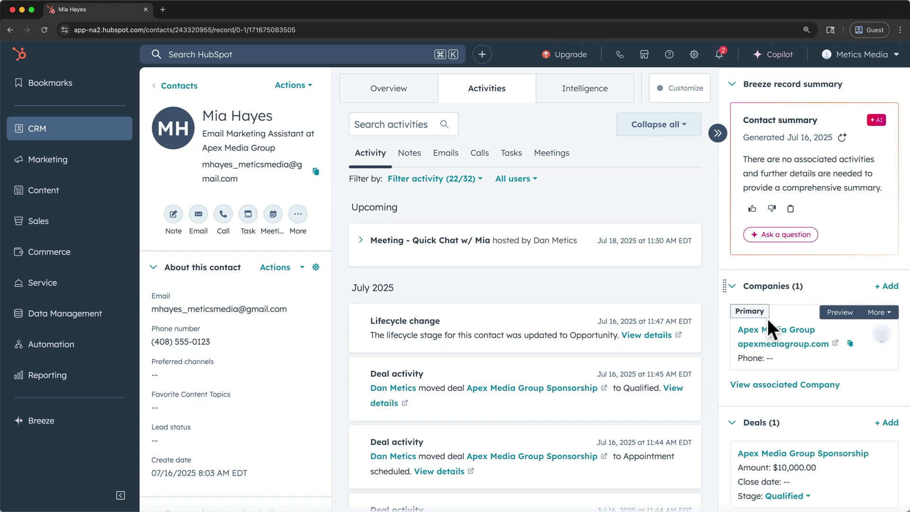
scroll(768, 323, "down", 3)
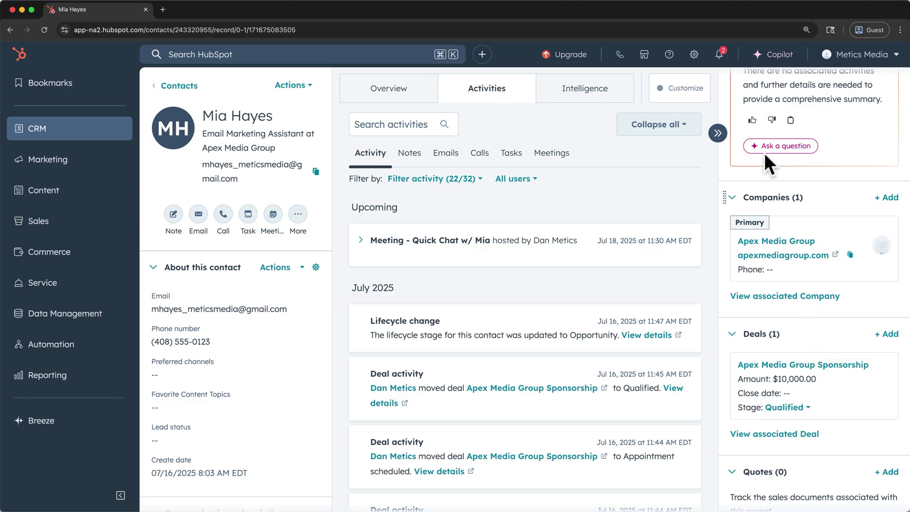
Step: Open the Users & Teams settings page and bring up the Create user panel
left_click(694, 54)
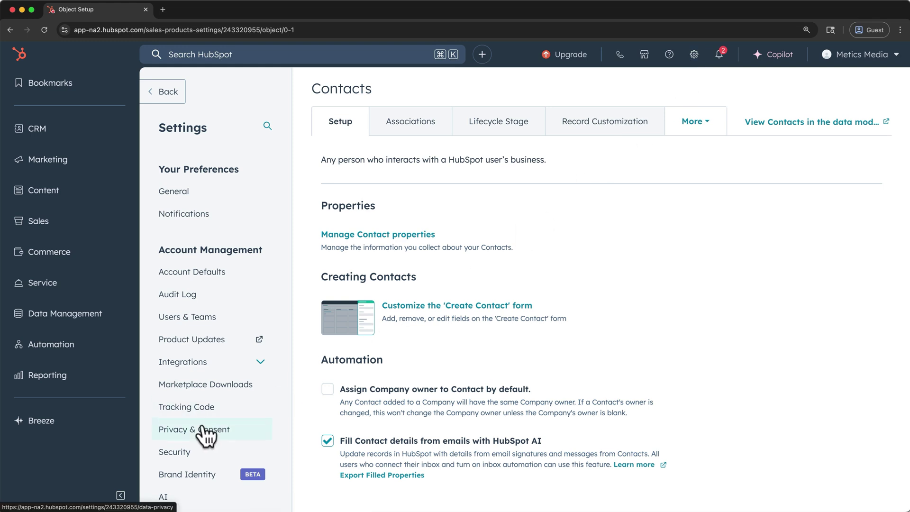
left_click(121, 496)
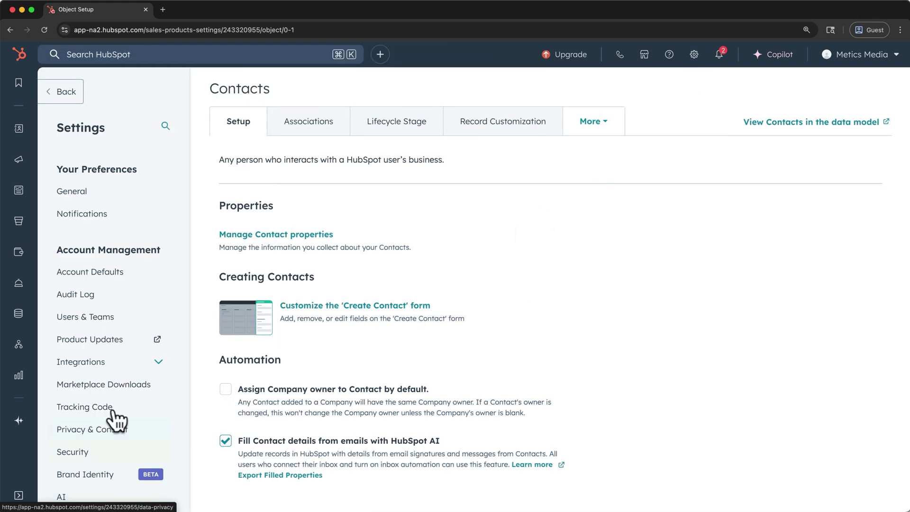
left_click(91, 320)
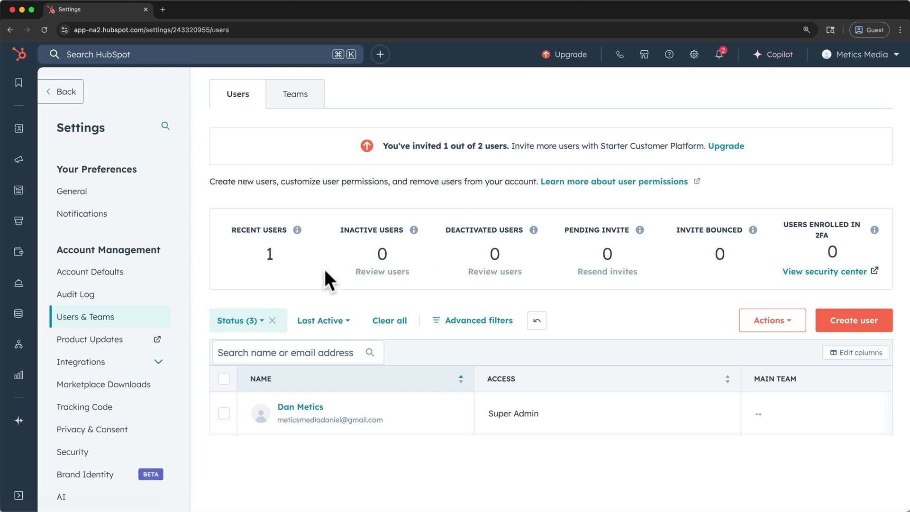
mouse_move(447, 424)
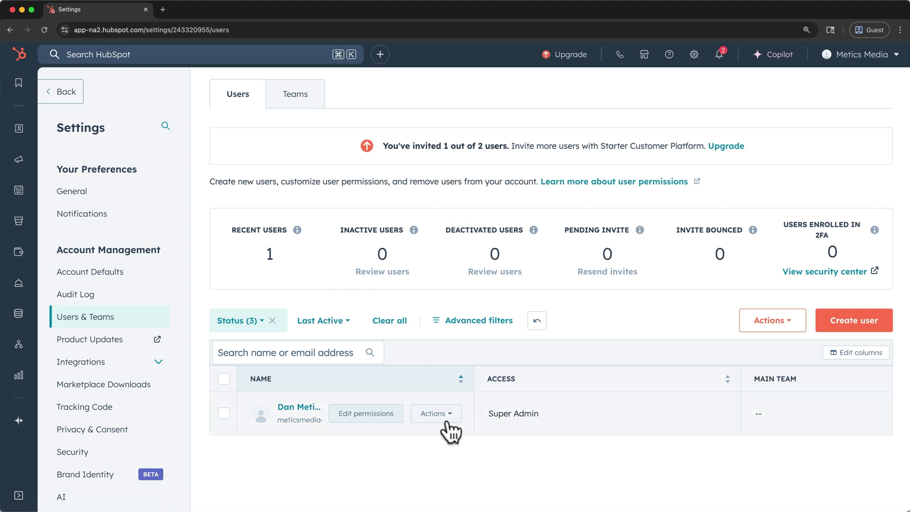
scroll(448, 420, "right", 10)
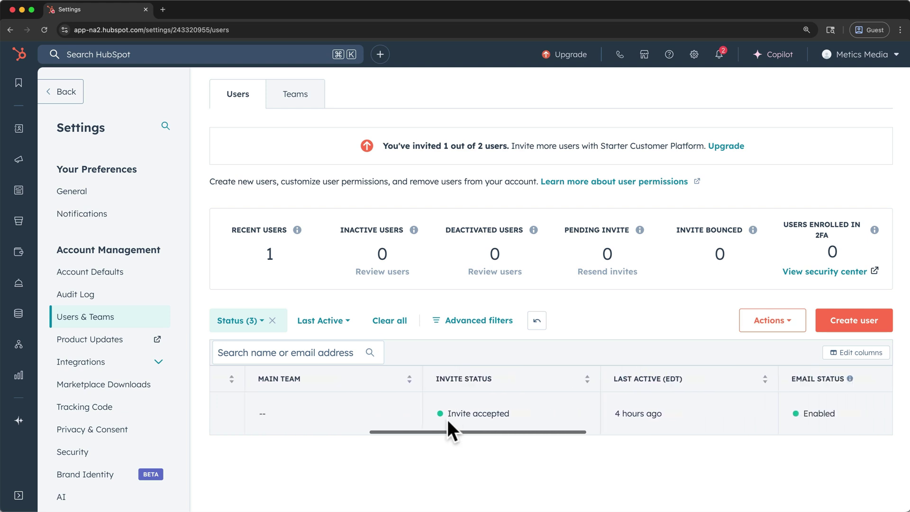
scroll(447, 419, "left", 10)
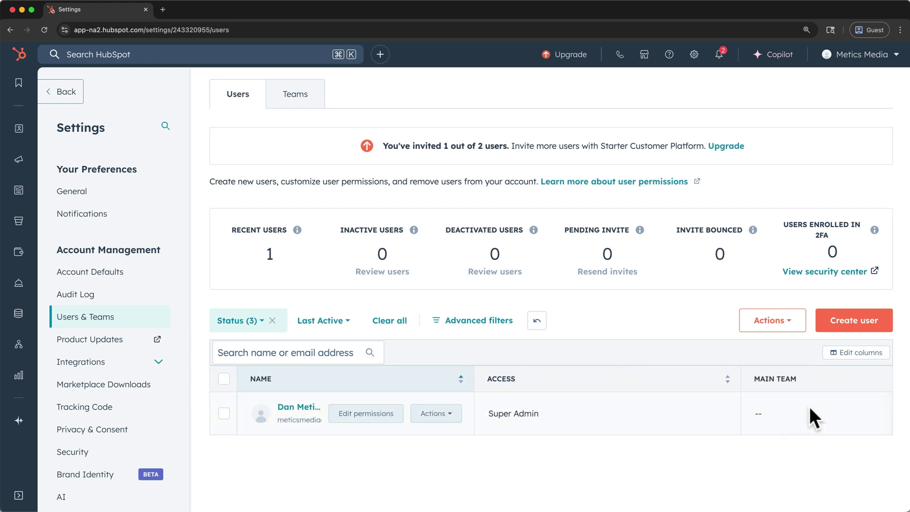
left_click(854, 321)
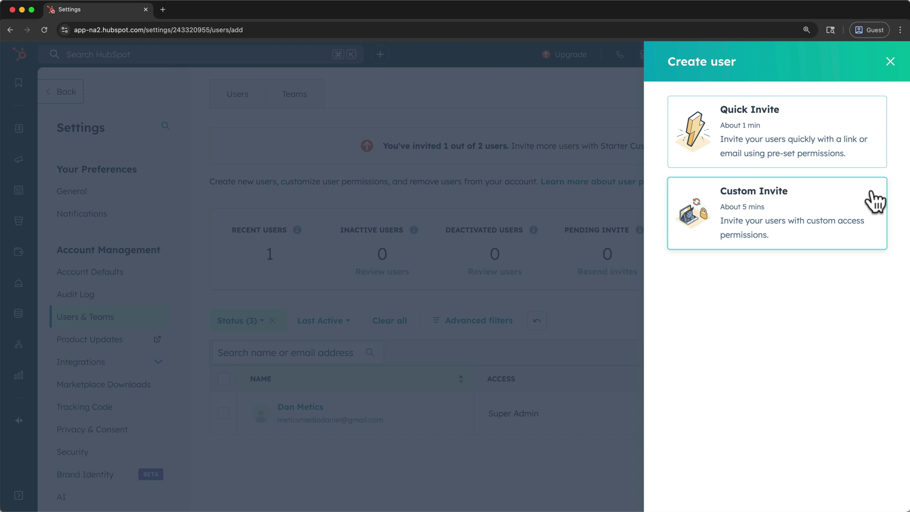
Step: Quick-invite a new user by pasted e-mail without super admin rights and copy their invite link
left_click(868, 131)
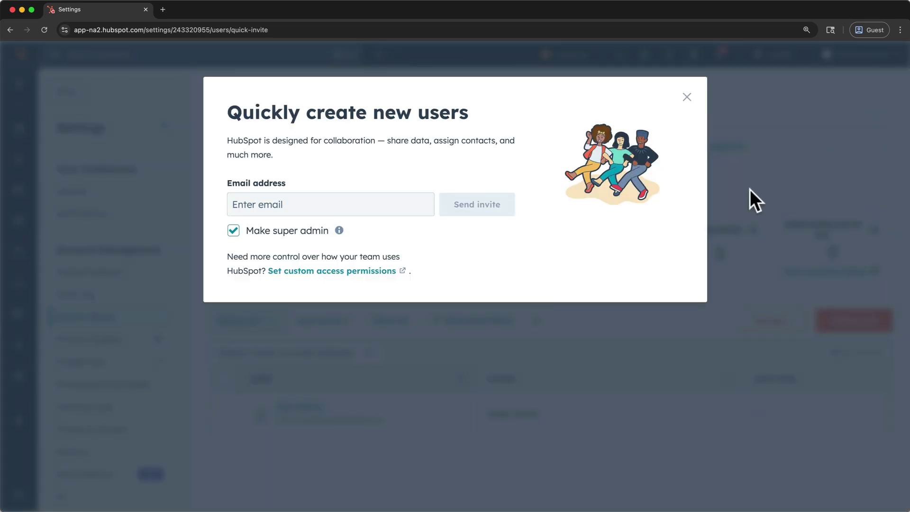
left_click(388, 204)
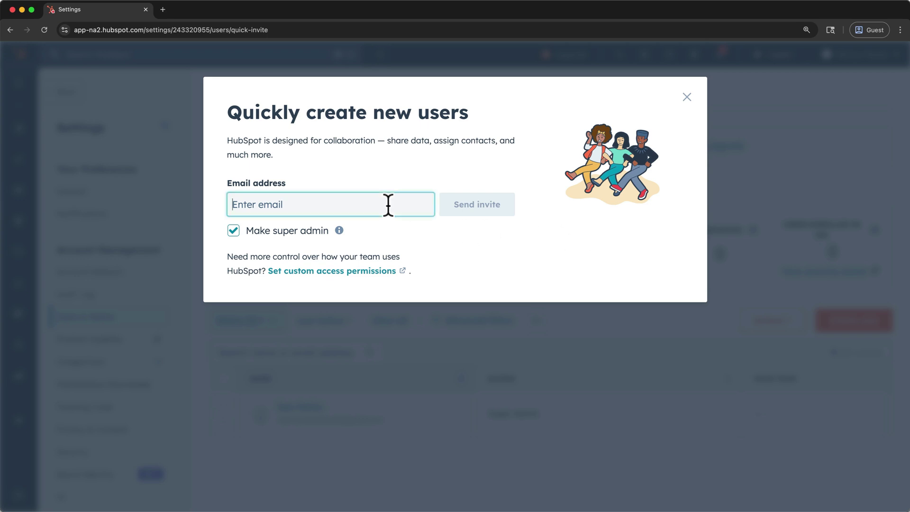
key("super+v")
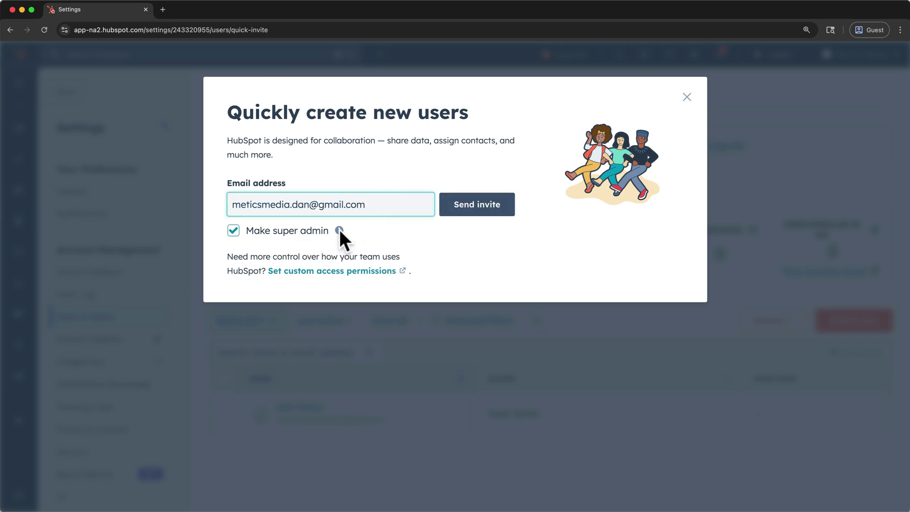
mouse_move(339, 230)
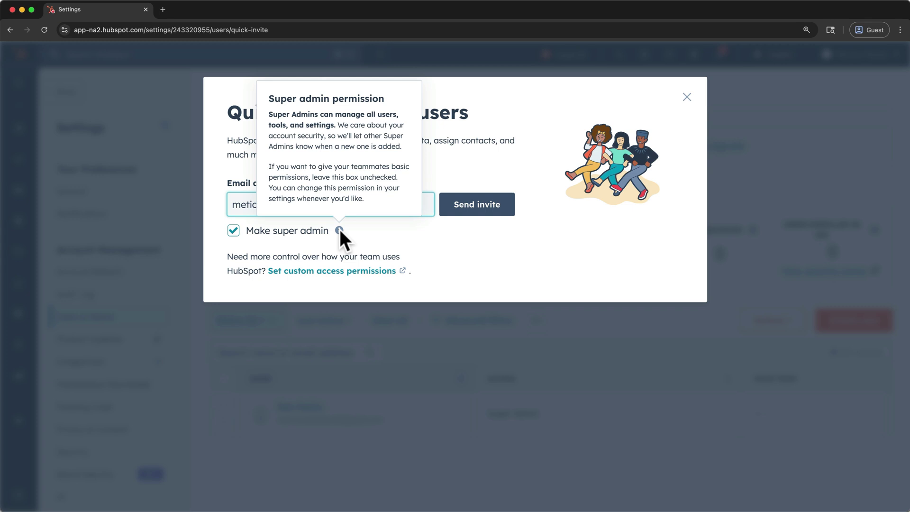
left_click(233, 234)
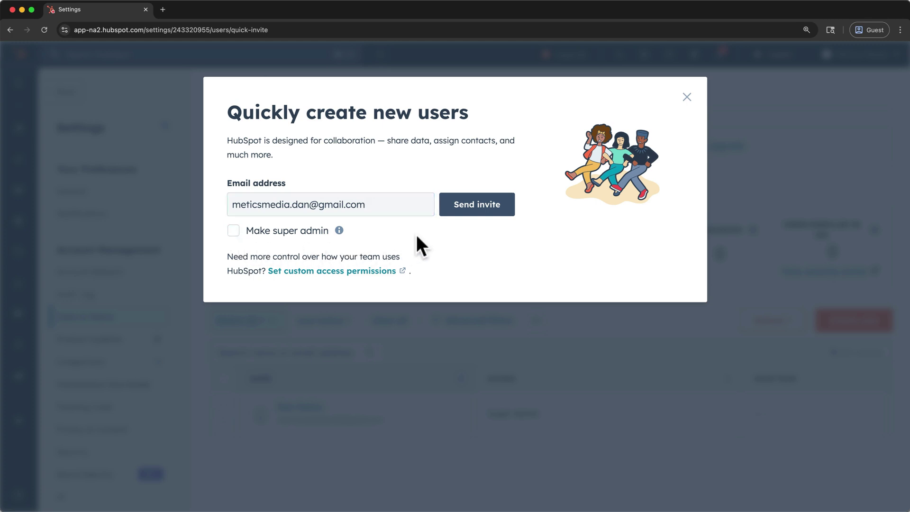
left_click(449, 211)
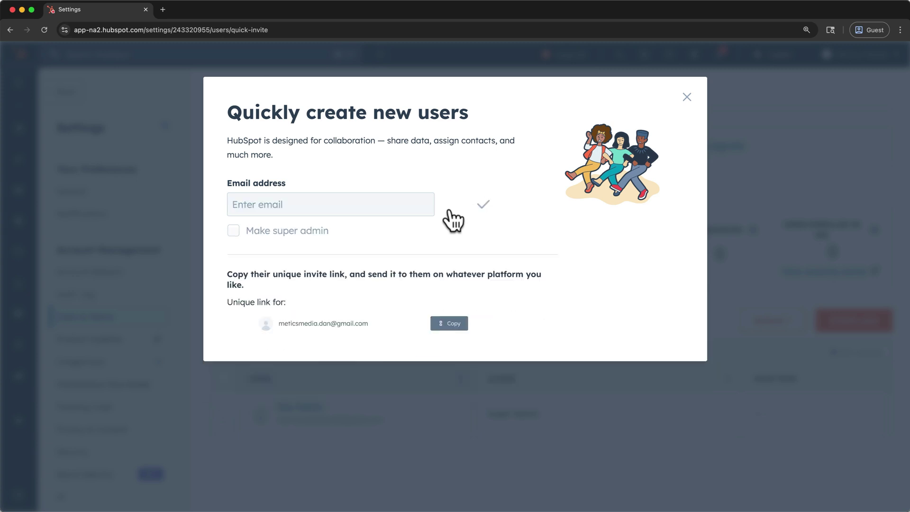
left_click(481, 324)
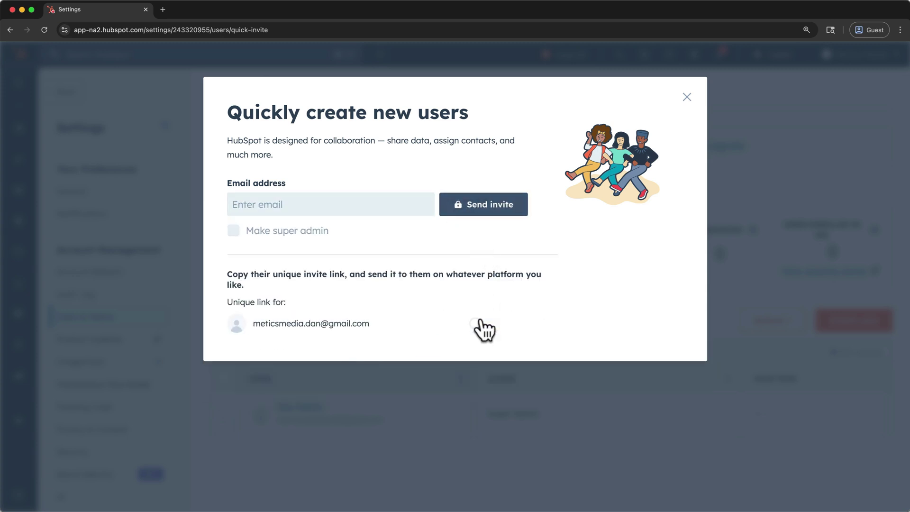
left_click(691, 99)
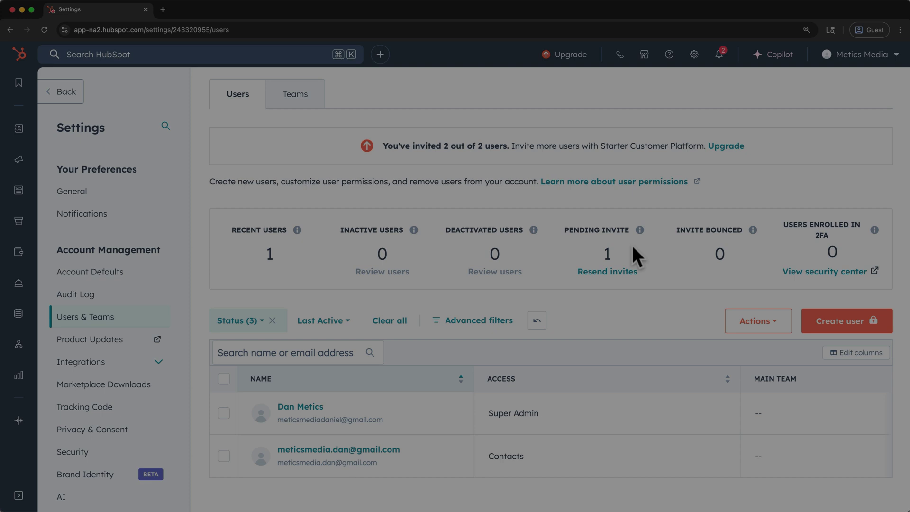
scroll(455, 445, "down", 3)
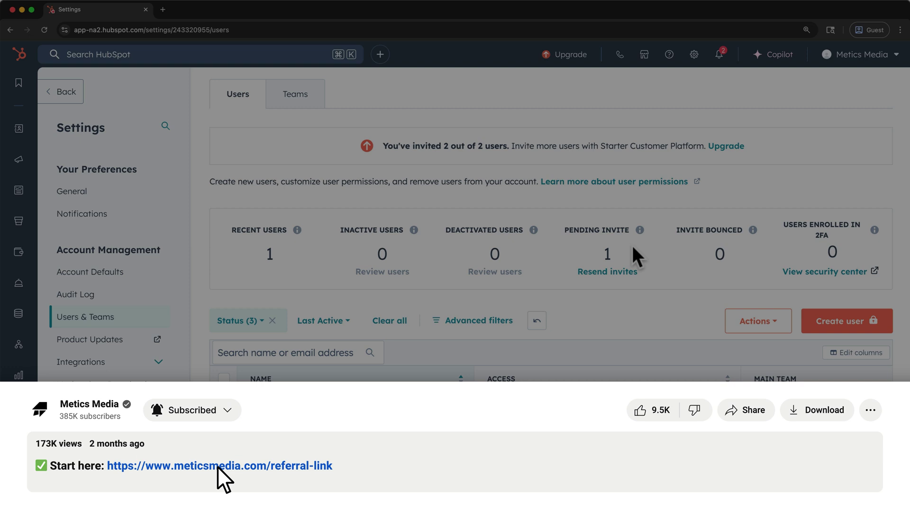
scroll(223, 474, "up", 3)
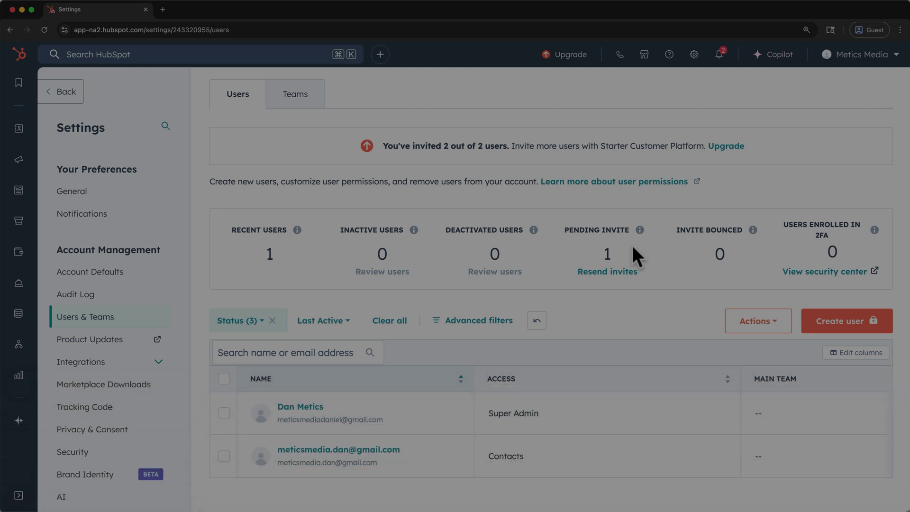